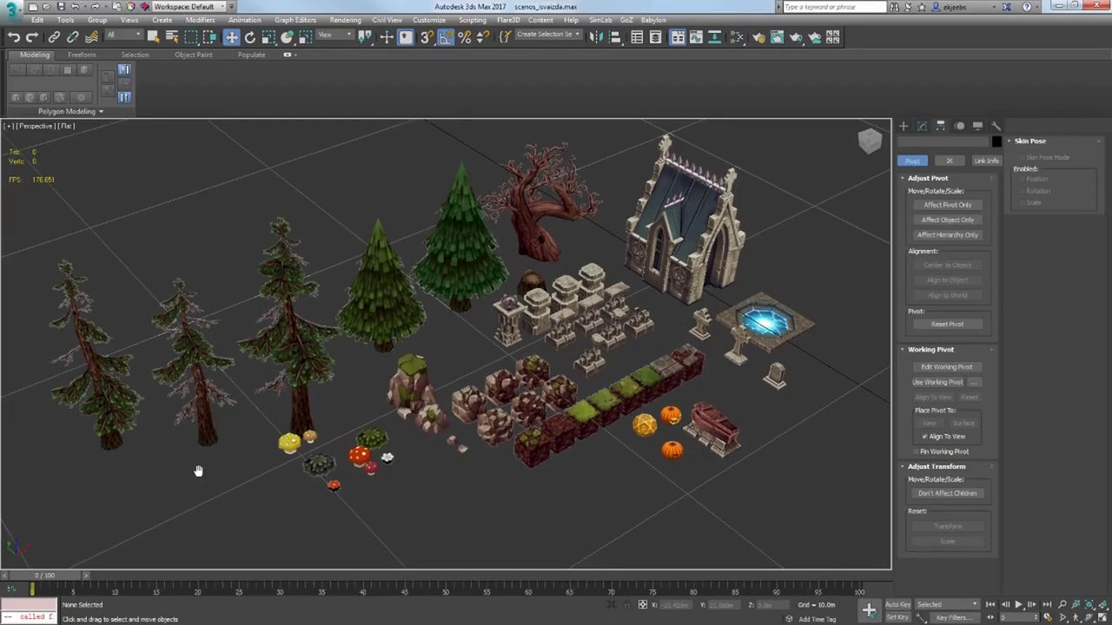
- Select all objects in the scene and display their pivots with Affect Pivot Only to examine where each pivot sits
left_click(380, 470)
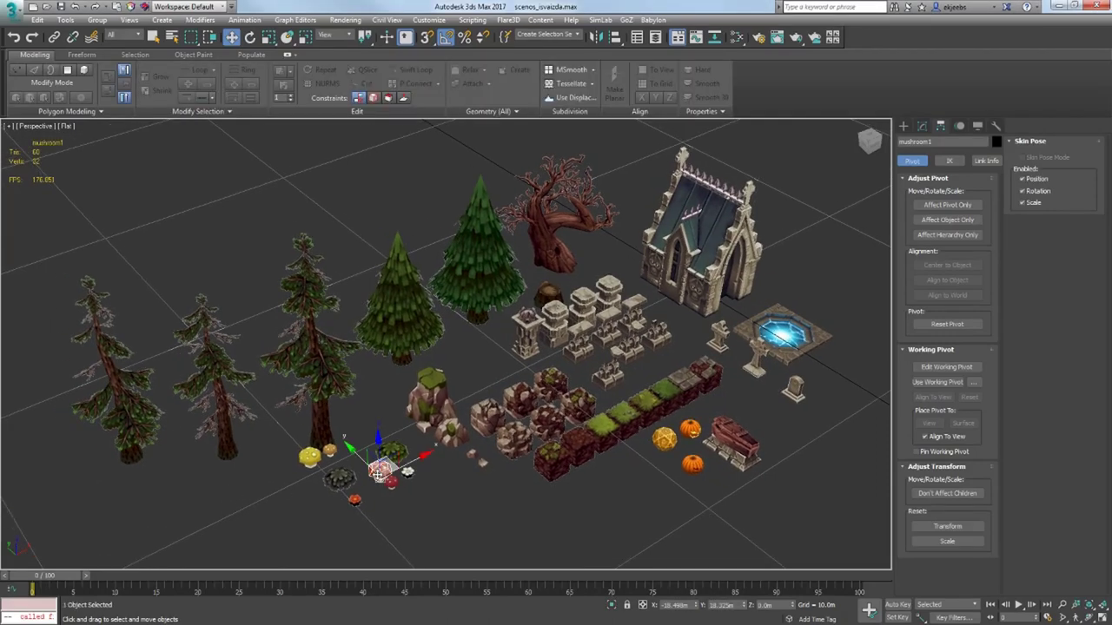
middle_click_drag(409, 511, 411, 481, "alt")
key("ctrl+a")
left_click(946, 204)
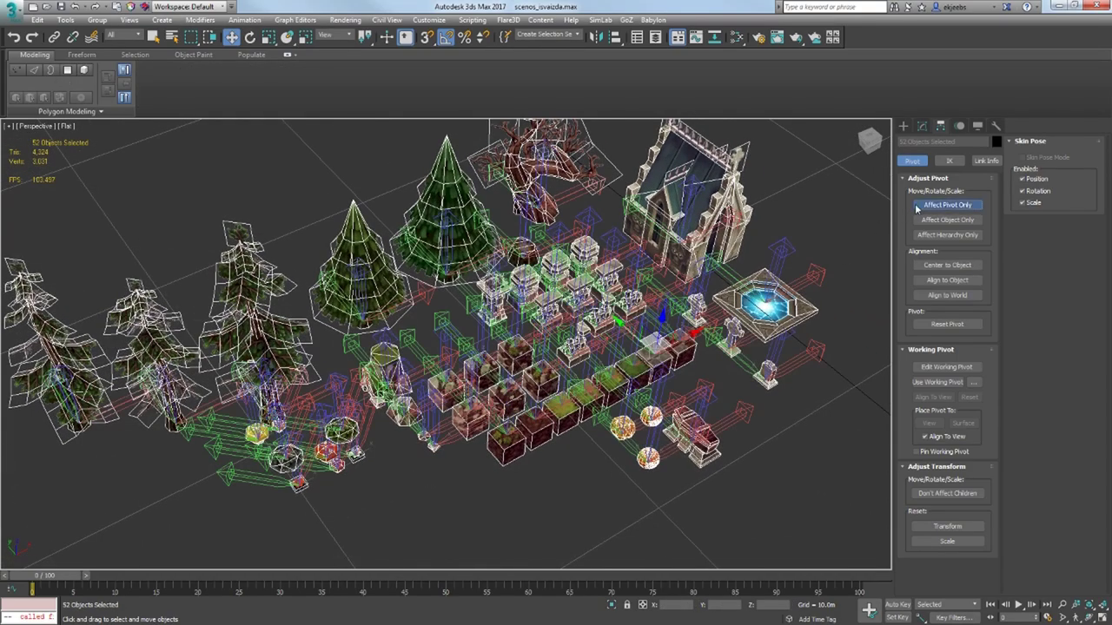
middle_click_drag(417, 400, 391, 353, "alt")
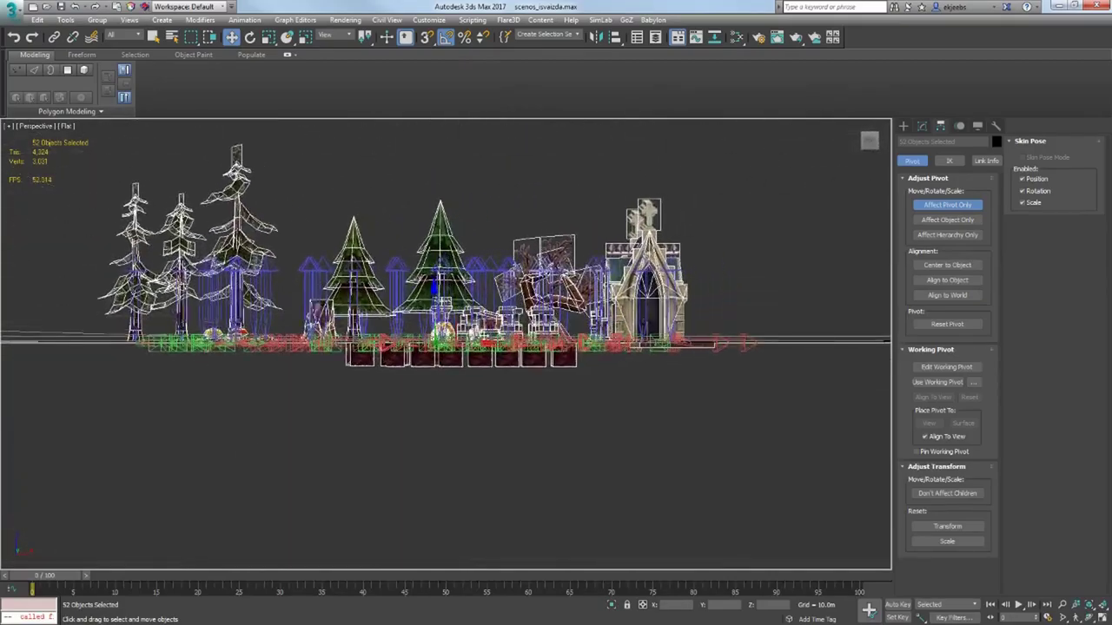
scroll(391, 353, "up", 8)
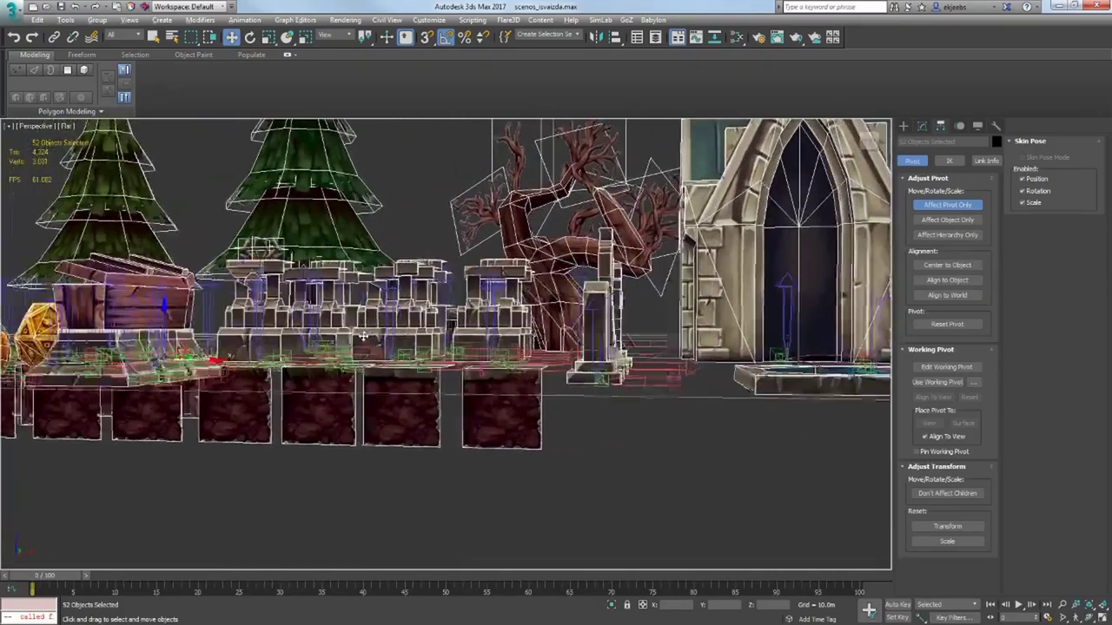
middle_click_drag(363, 337, 371, 375, "alt")
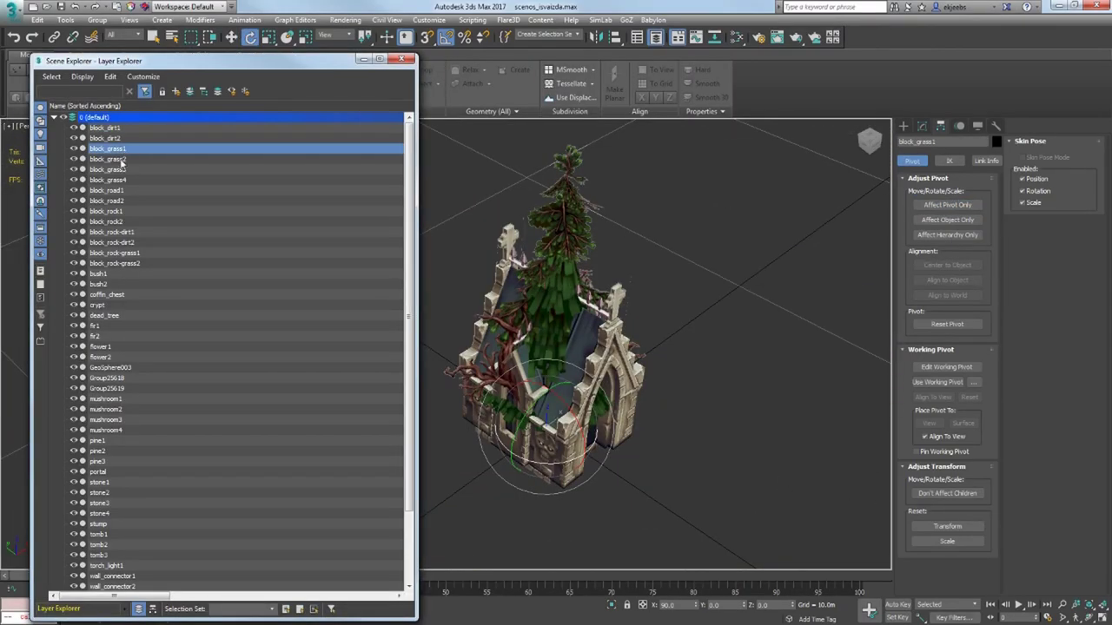
- Select block_grass4 in the scene list, hide all other objects and inspect the block up close
left_click(121, 171)
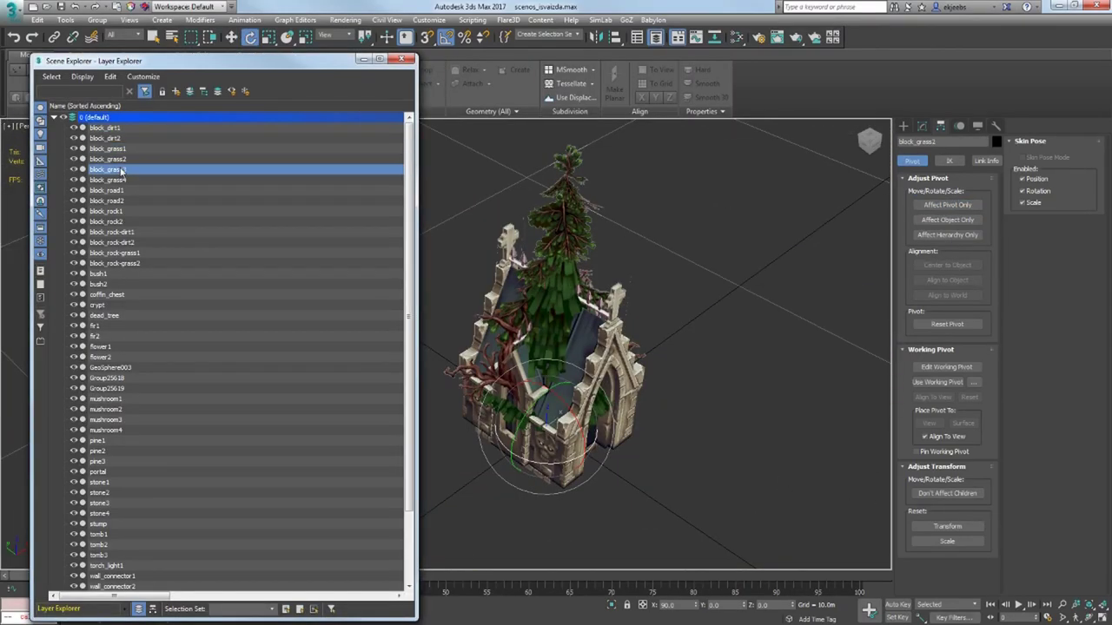
left_click(115, 181)
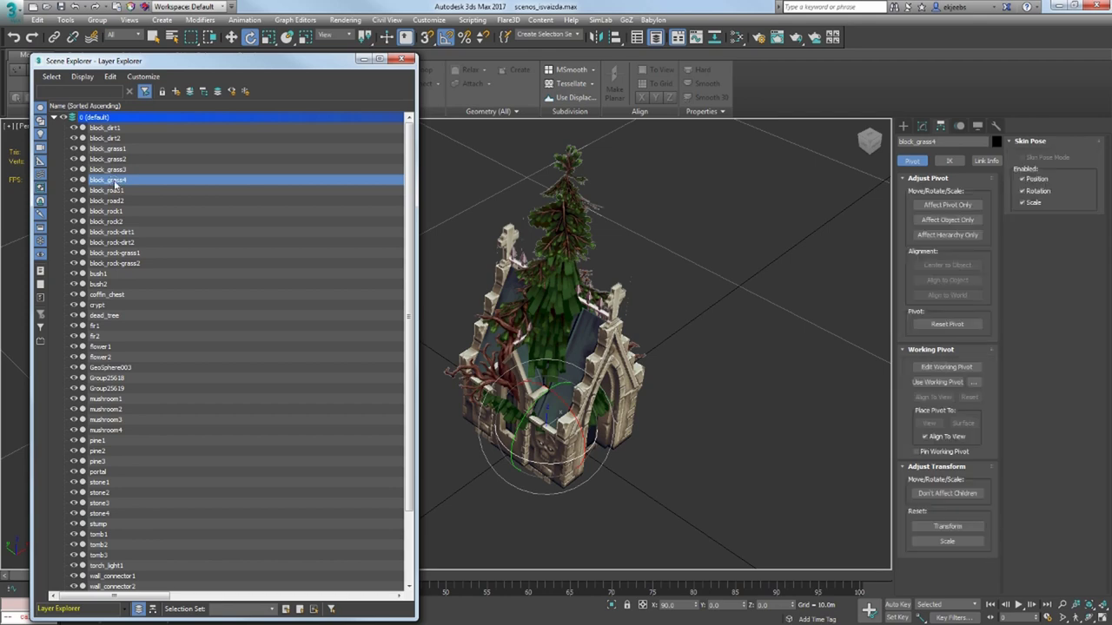
right_click(596, 347)
left_click(635, 341)
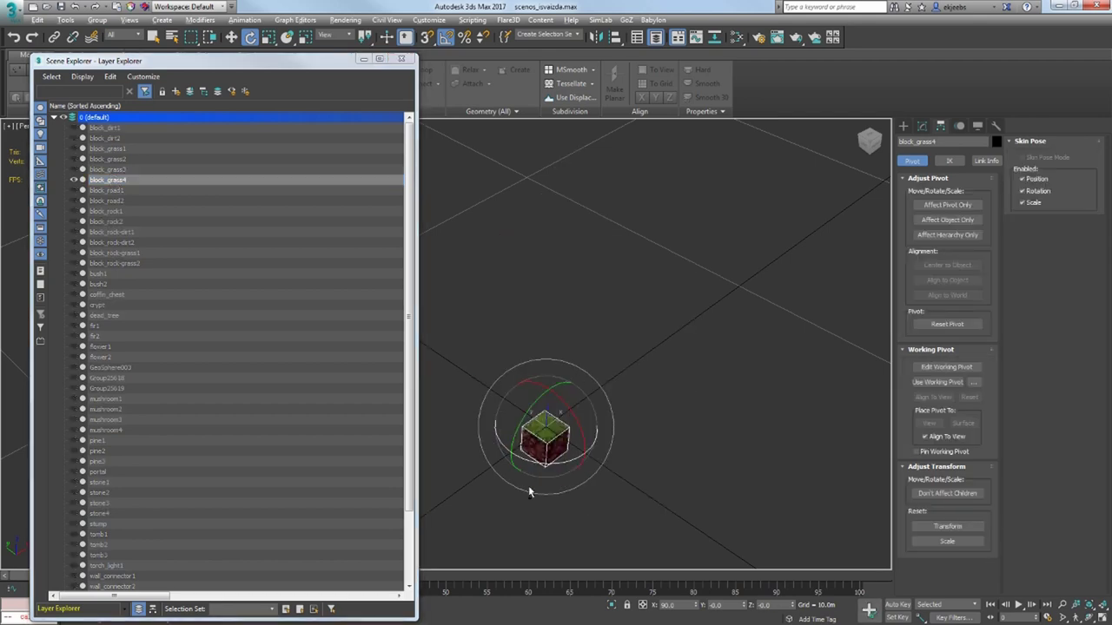
scroll(539, 453, "up", 2)
middle_click_drag(541, 439, 558, 437, "alt")
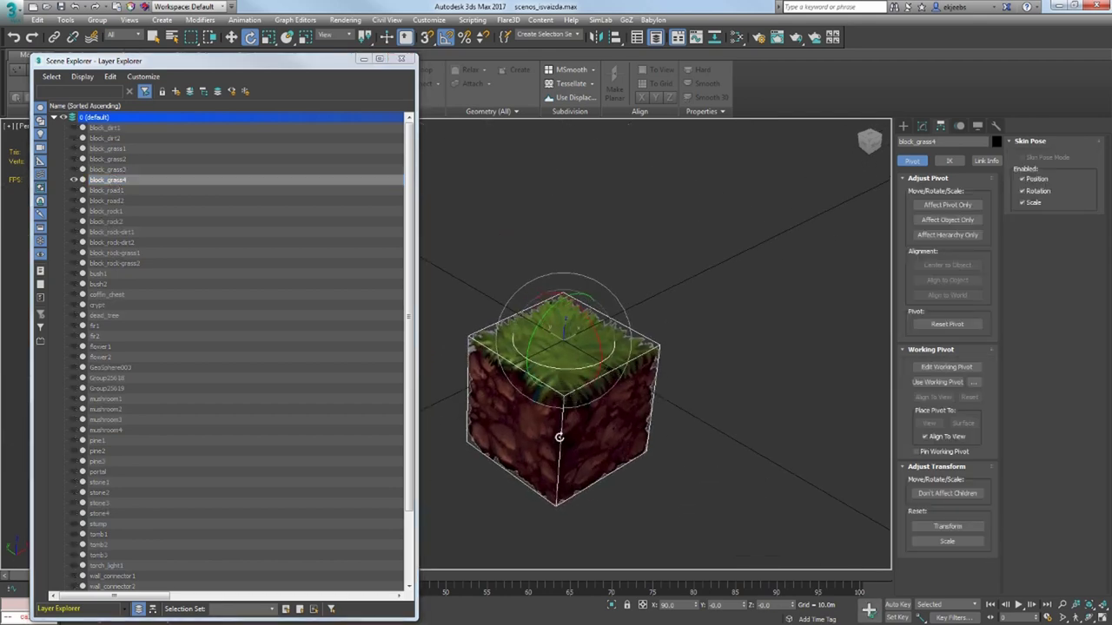
right_click(581, 382)
left_click(605, 334)
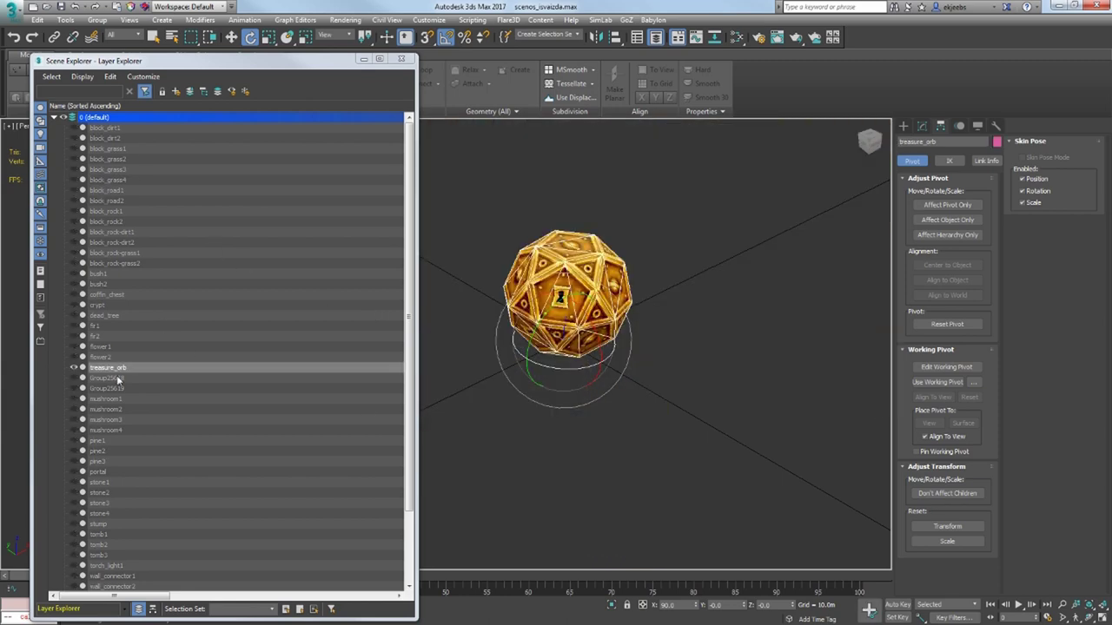
- Show the Group25618 pumpkin in place of treasure_orb and rename it jackolantern_off
left_click(119, 378)
left_click(74, 379)
left_click(75, 369)
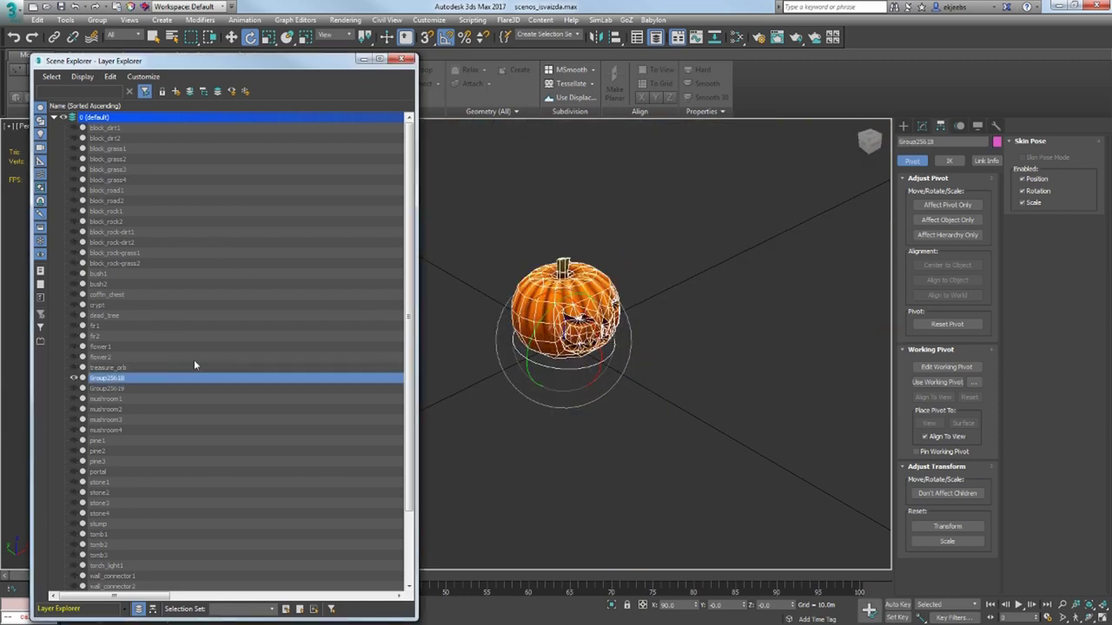
left_click(599, 296)
middle_click_drag(599, 296, 591, 310)
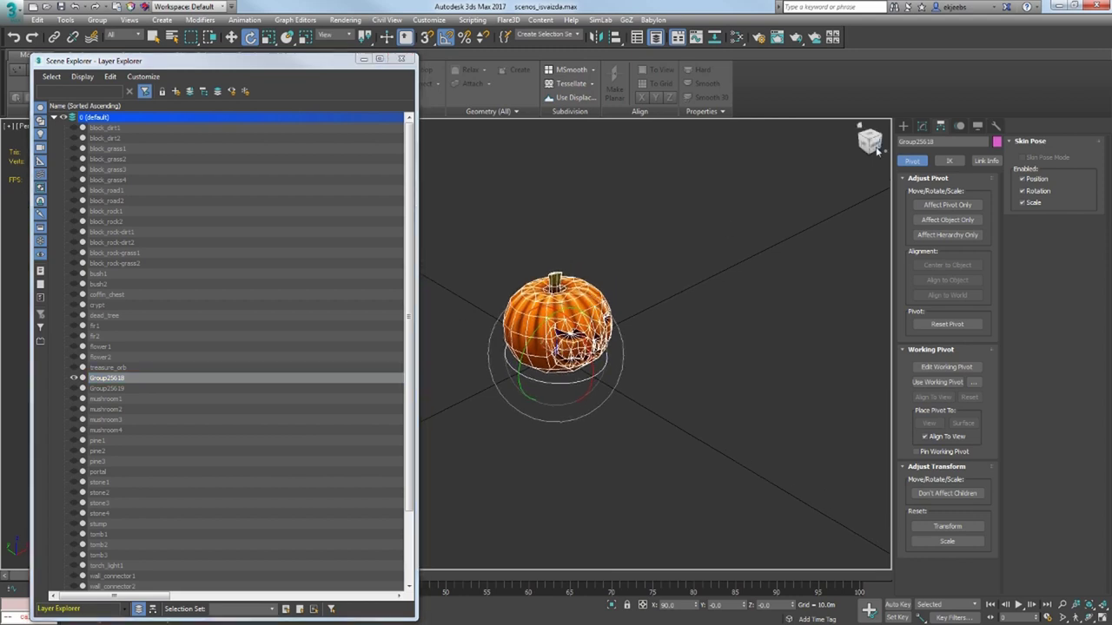
left_click(945, 143)
type("jackolantern_off")
key("Return")
- Show only the glowing Group25619 pumpkin and rename it jackolantern_on
left_click(268, 377)
left_click(605, 284)
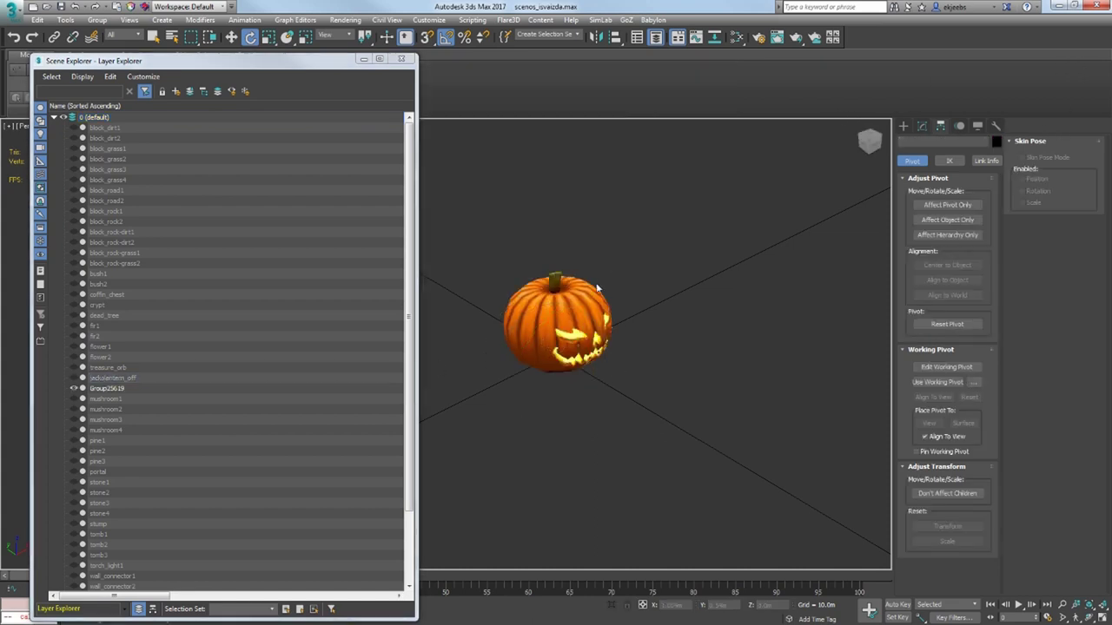
left_click(587, 302)
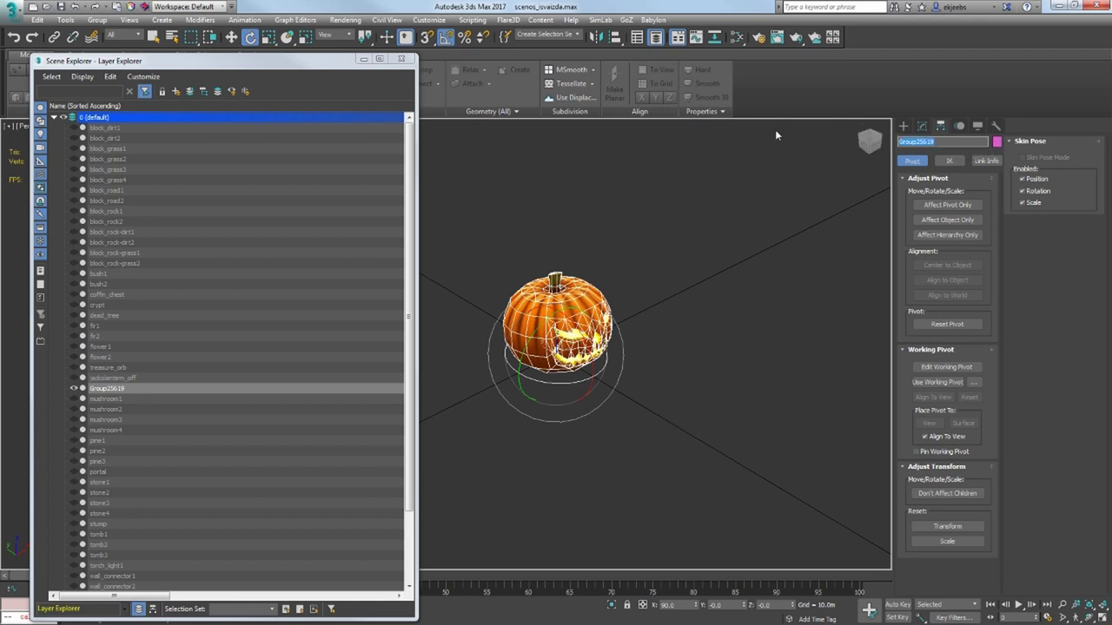
type("jackolantern_on")
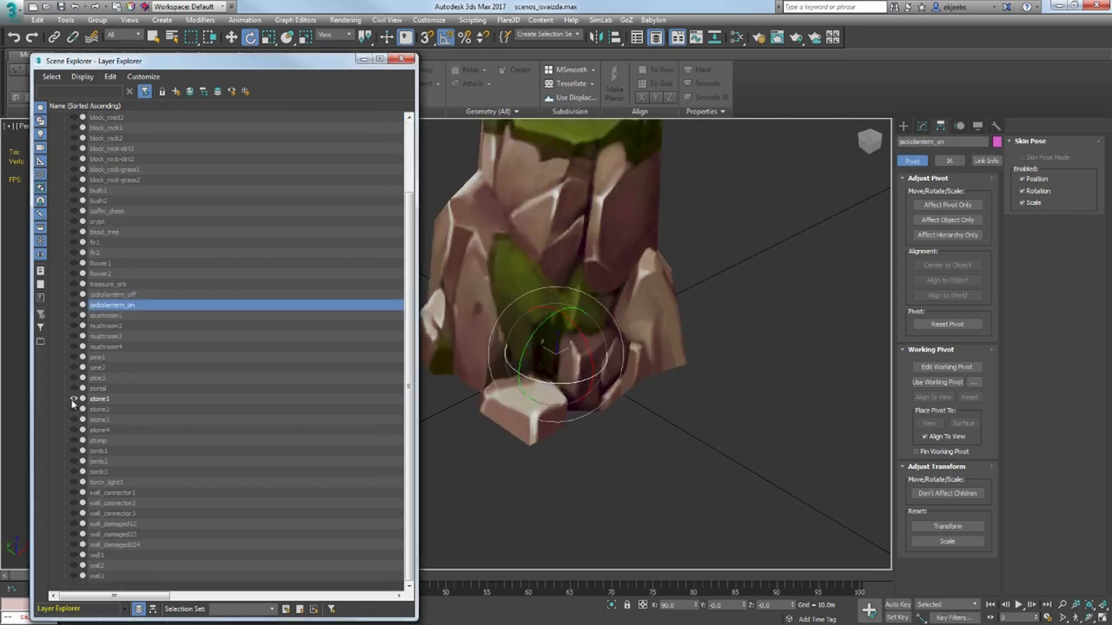
- Toggle the visibility of stone1, stone2 and stone3 one at a time to check which model each name belongs to
left_click(73, 402)
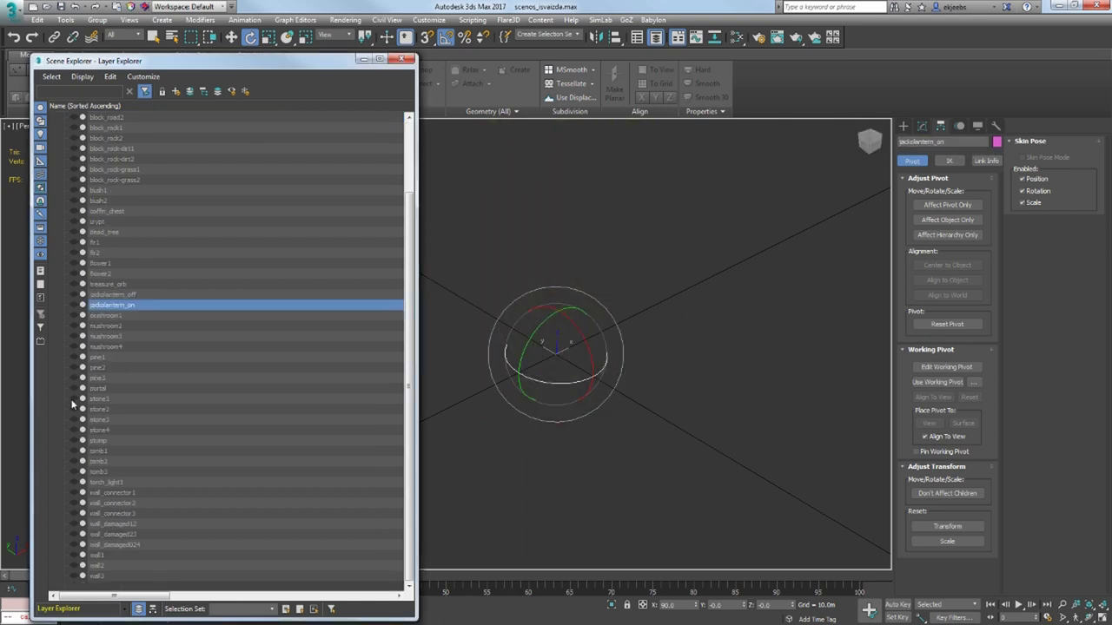
left_click(73, 401)
middle_click_drag(471, 364, 488, 439)
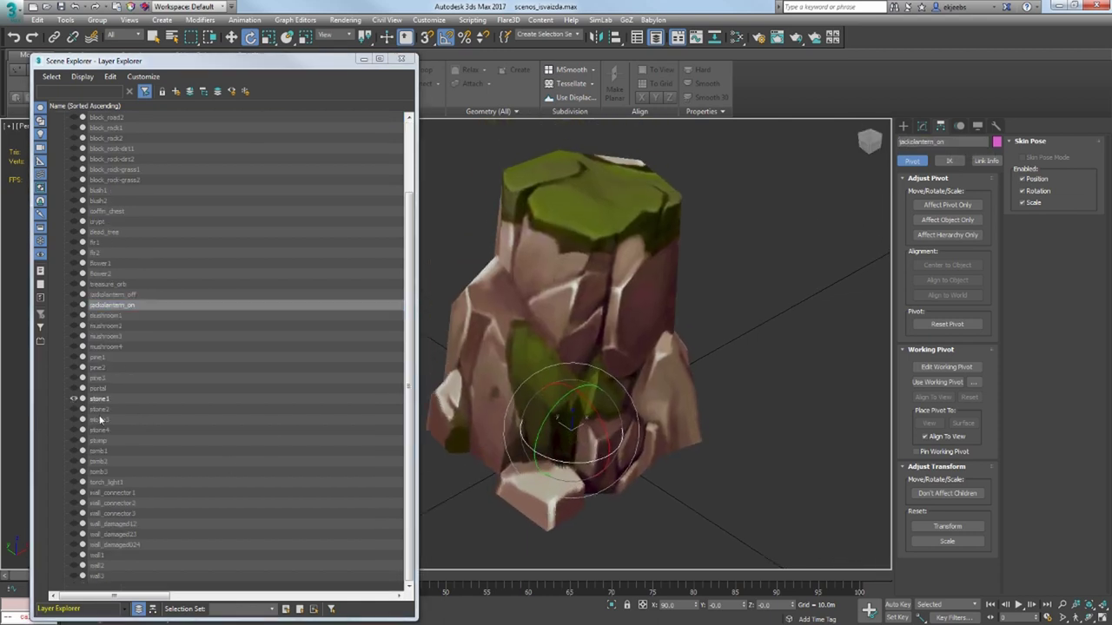
left_click(74, 399)
left_click(74, 409)
left_click(73, 409)
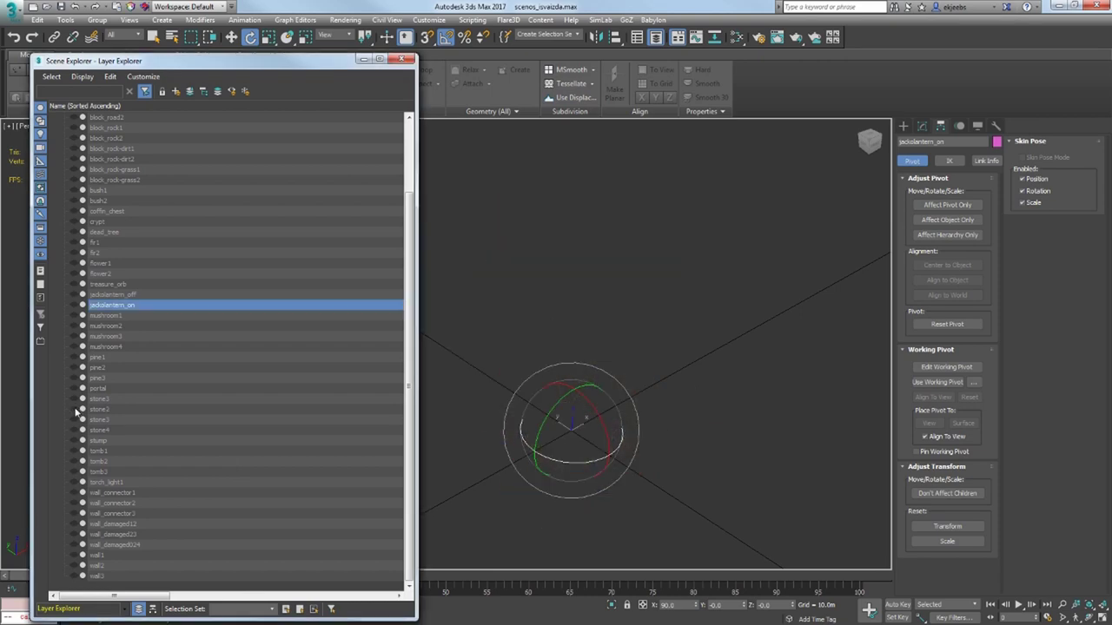
left_click(73, 419)
left_click(73, 420)
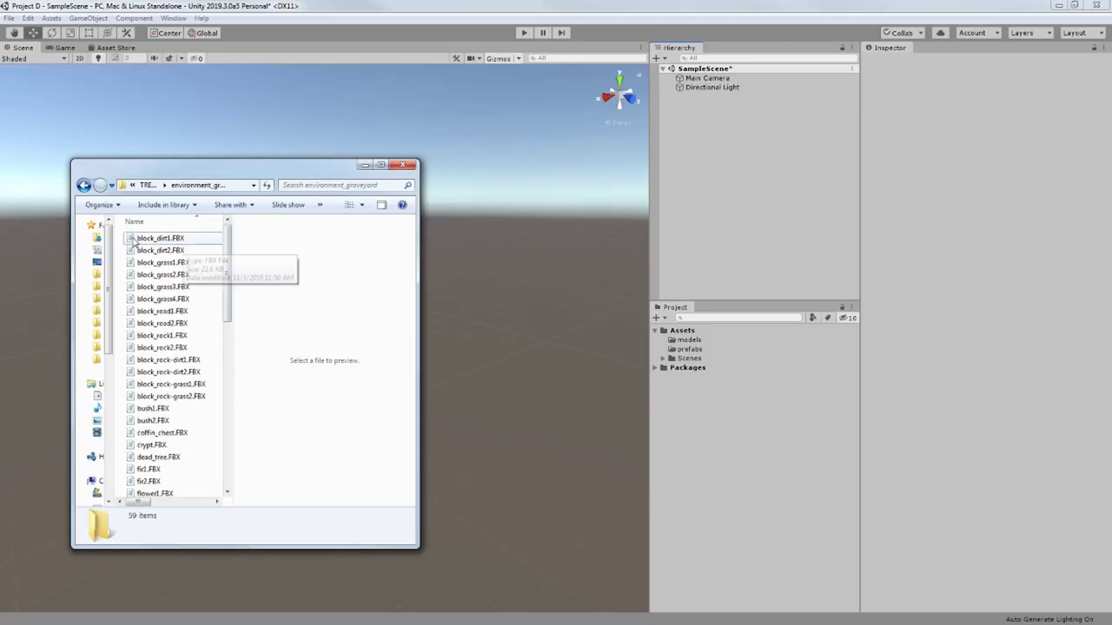
- Import all files from the environment_graveyard folder into the models folder of the Unity project
key("ctrl+a")
scroll(230, 365, "down", 3)
left_click_drag(230, 360, 690, 342)
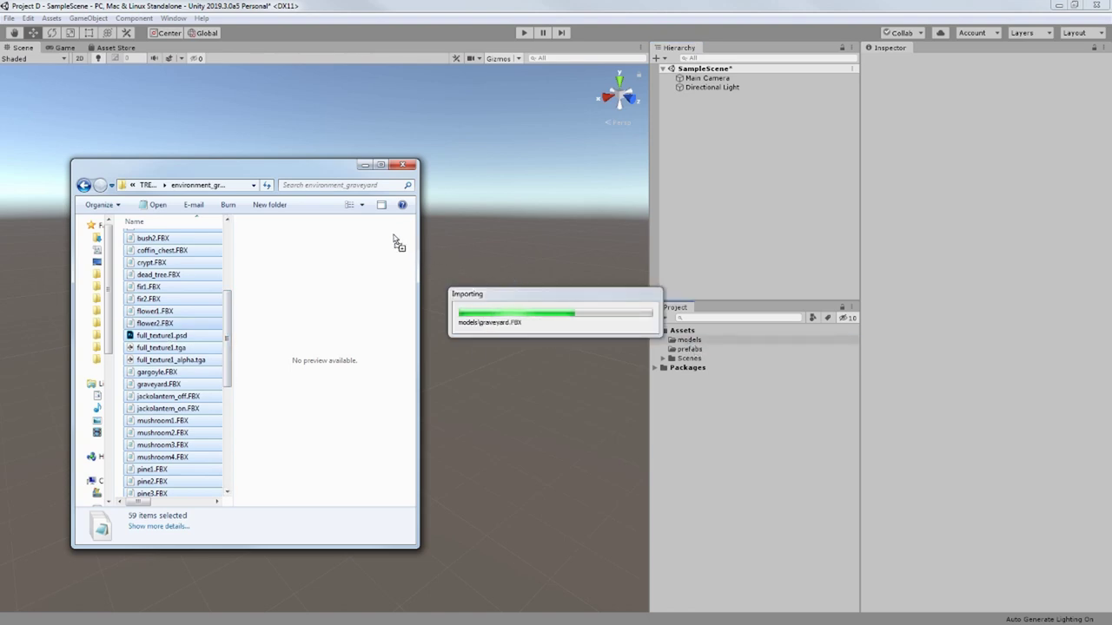
- Open the imported full_texture1 in Photoshop and close the older full_texture1.psd document without saving its changes
scroll(716, 513, "down", 2)
left_click(716, 512)
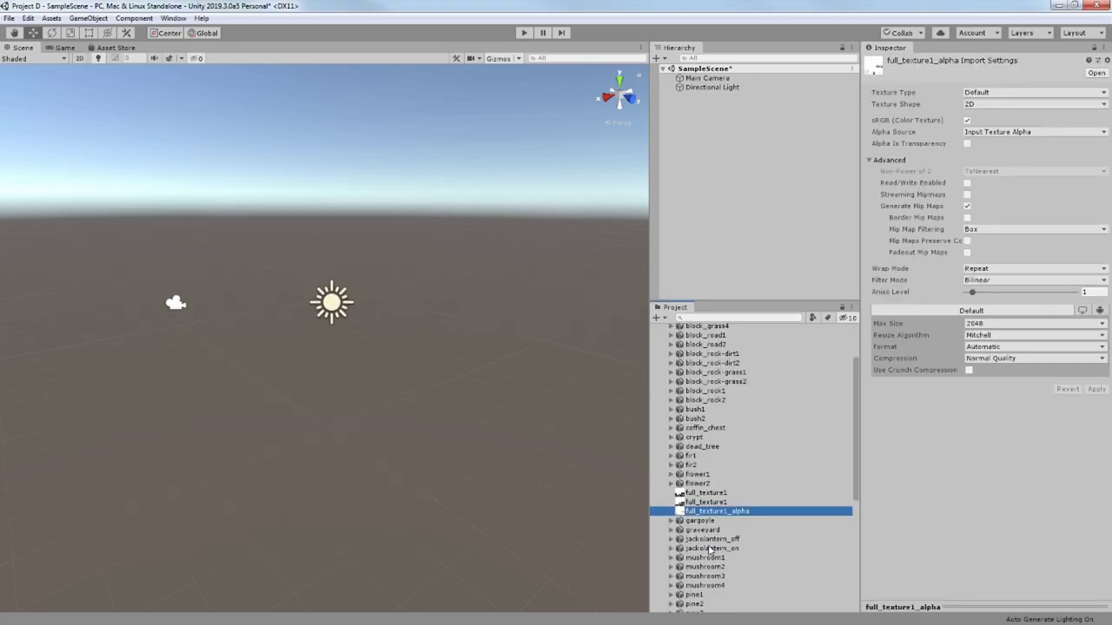
double_click(708, 502)
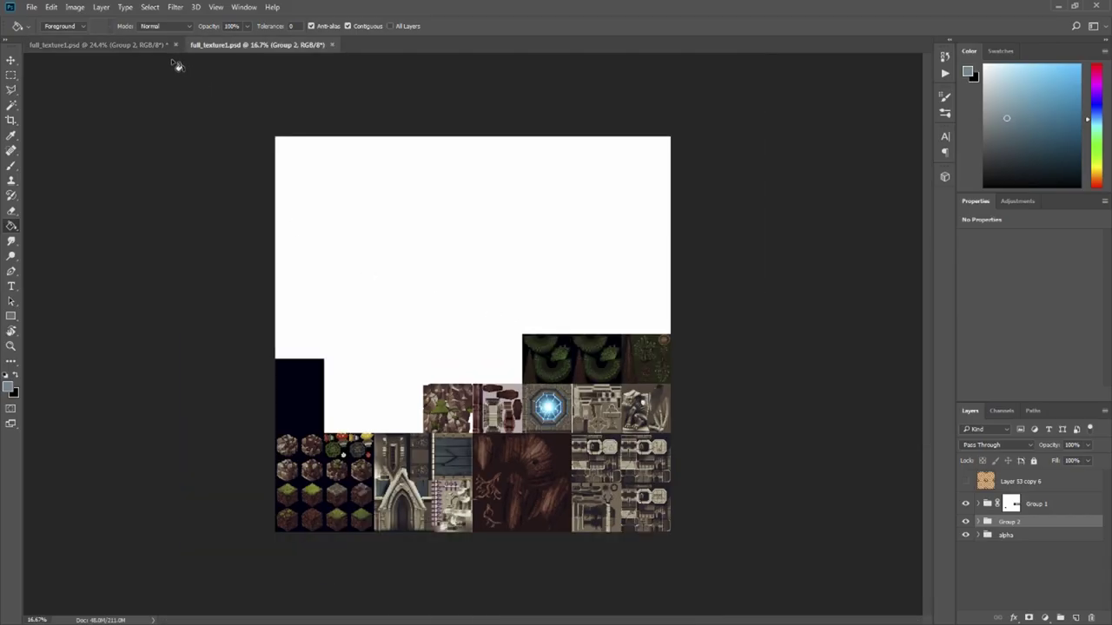
left_click(175, 45)
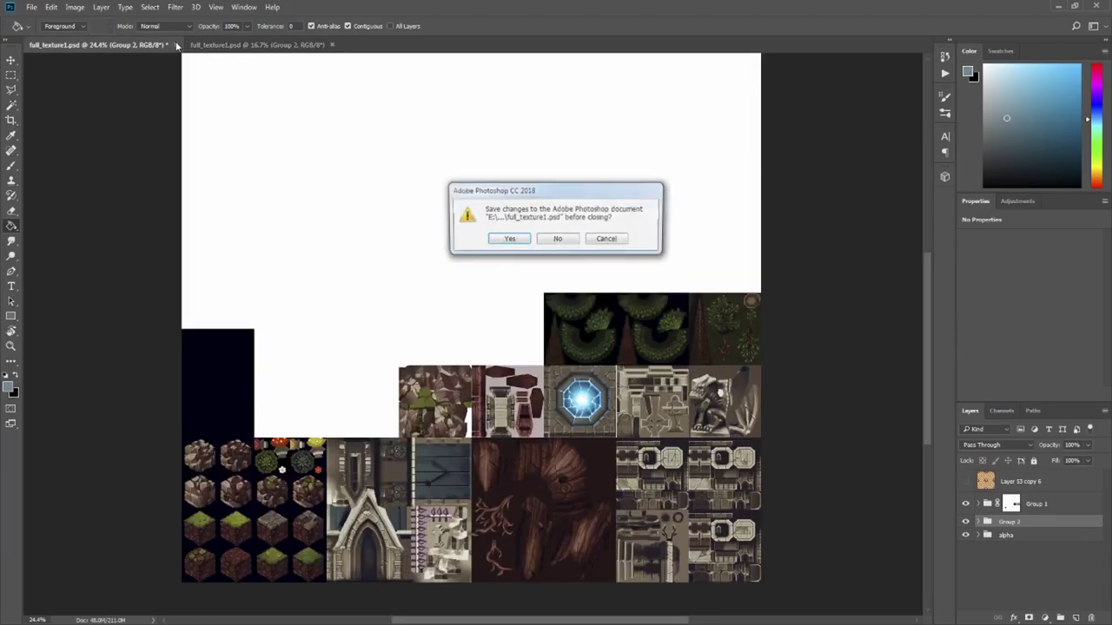
left_click(558, 239)
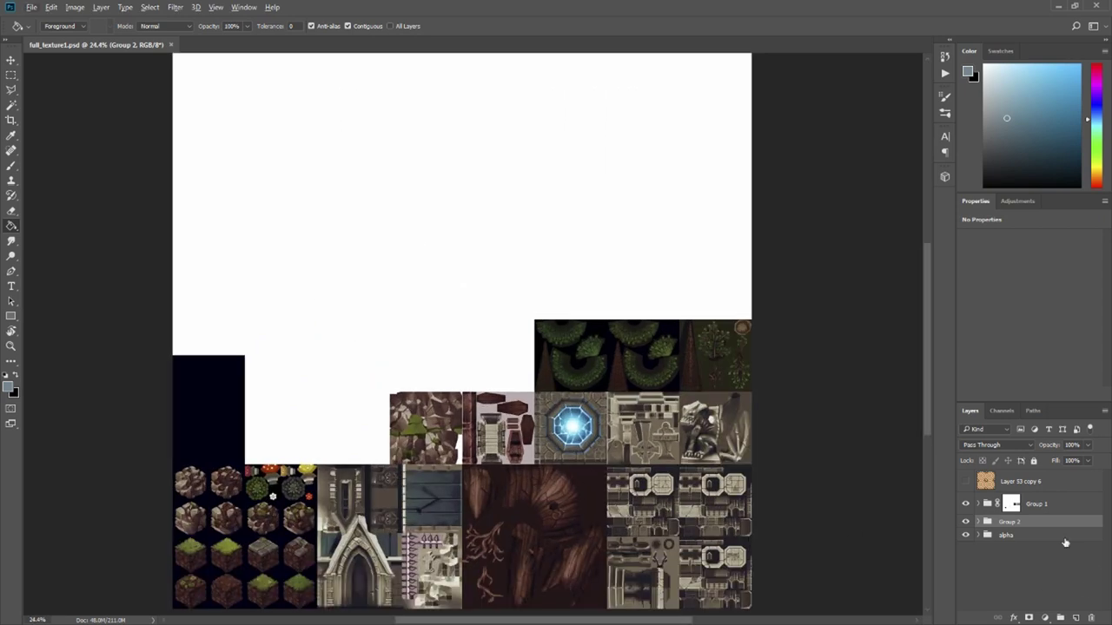
- Check the visibility and contents of Group 3, and select its layer mask
left_click(966, 504)
left_click(966, 504)
left_click(978, 504)
left_click(979, 503)
left_click(1012, 505)
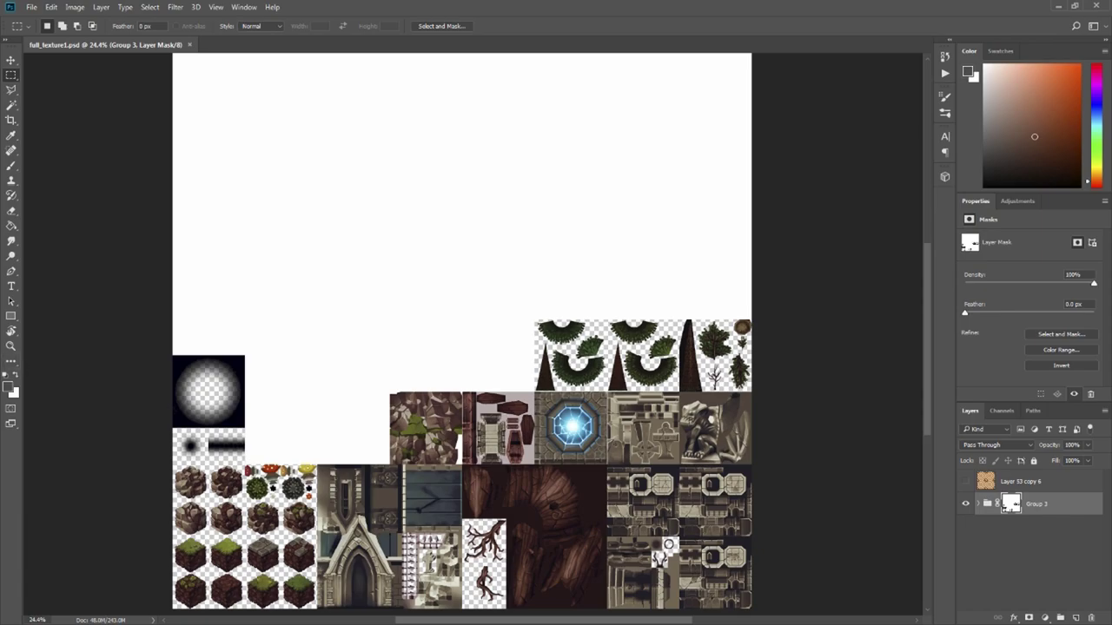
- Switch to Unity, apply the environment material to the block_dirt1 cube and inspect the cube's edges up close
key("alt+Tab")
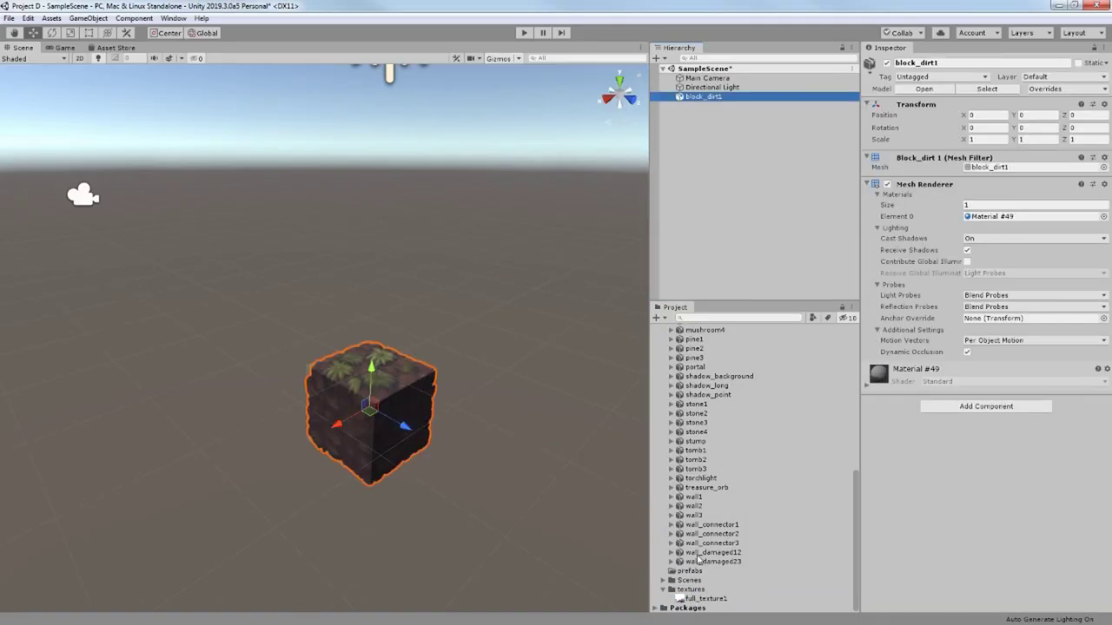
scroll(699, 560, "up", 12)
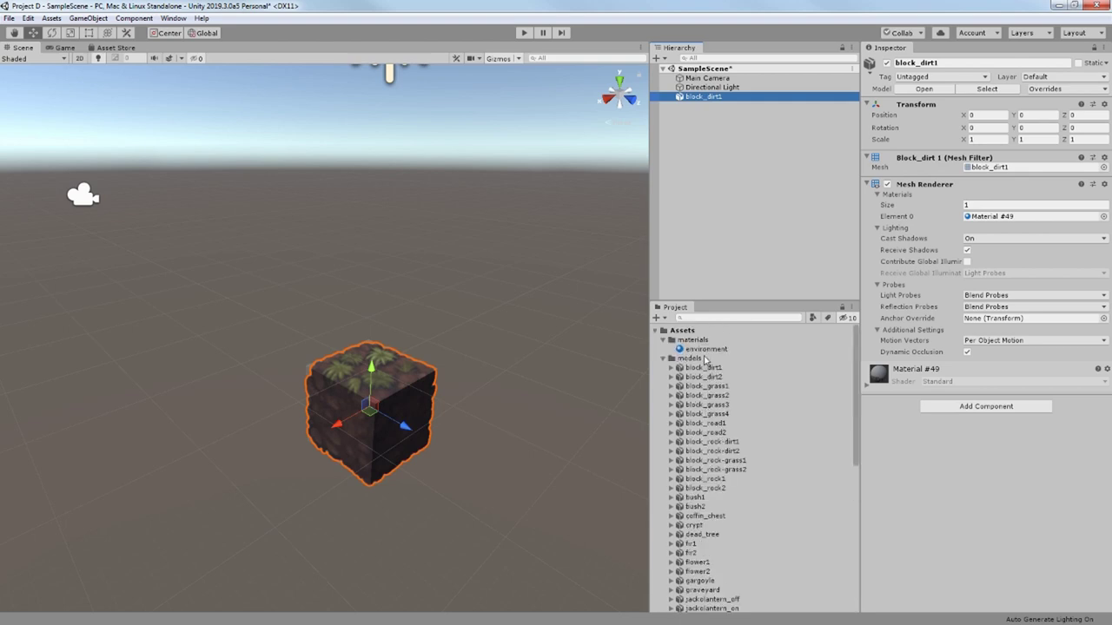
left_click_drag(706, 349, 972, 487)
left_click(558, 441)
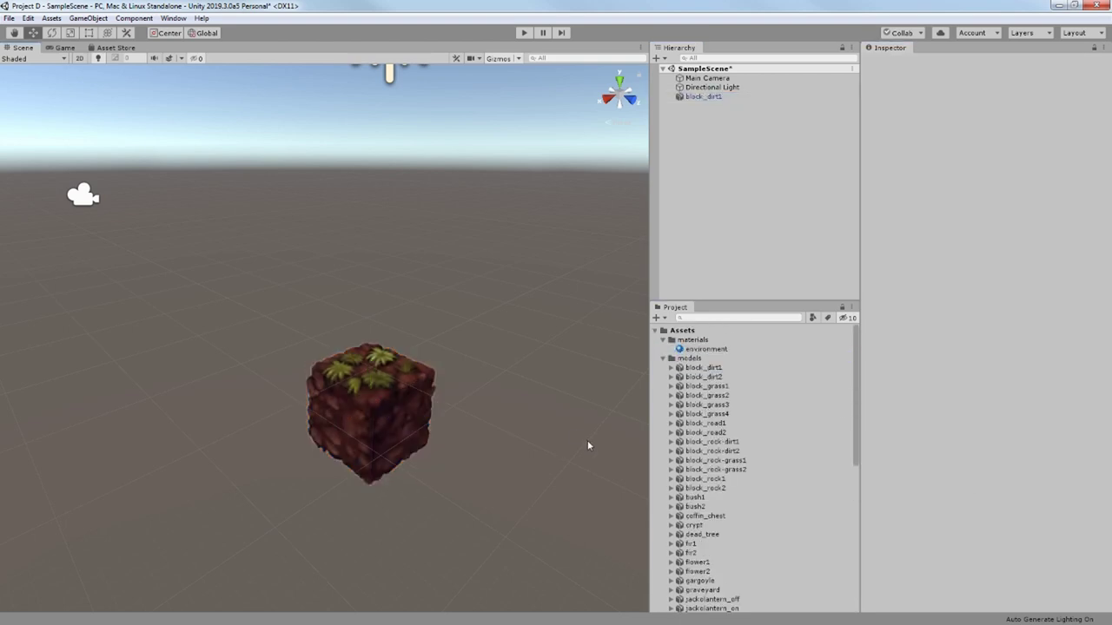
left_click(402, 397)
left_click_drag(453, 386, 458, 428, "alt")
scroll(373, 358, "up", 8)
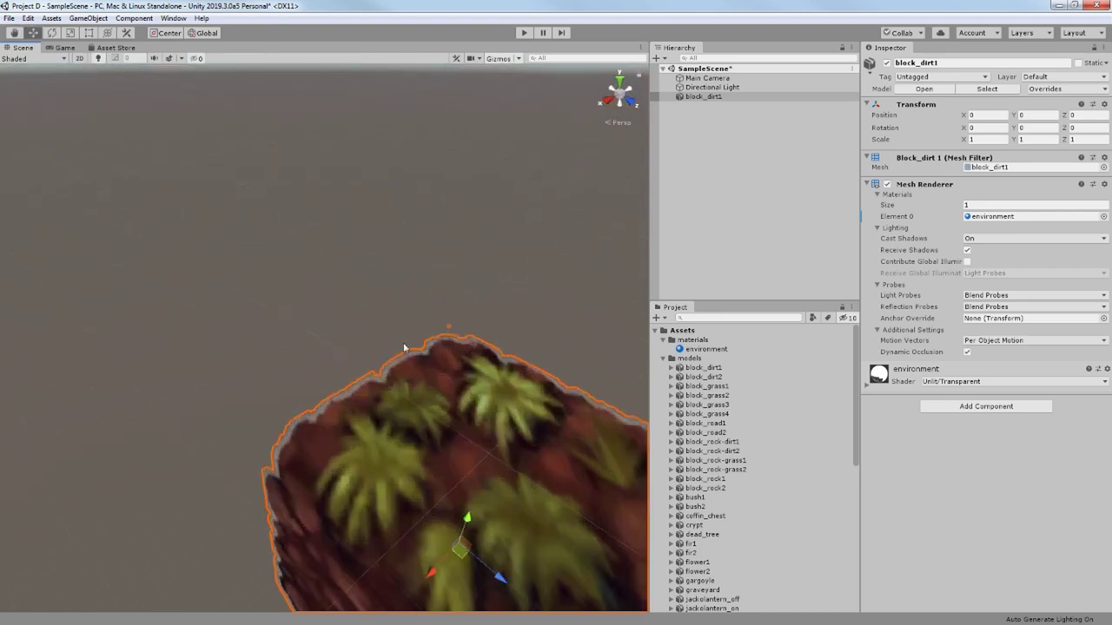
left_click(404, 347)
scroll(480, 412, "down", 5)
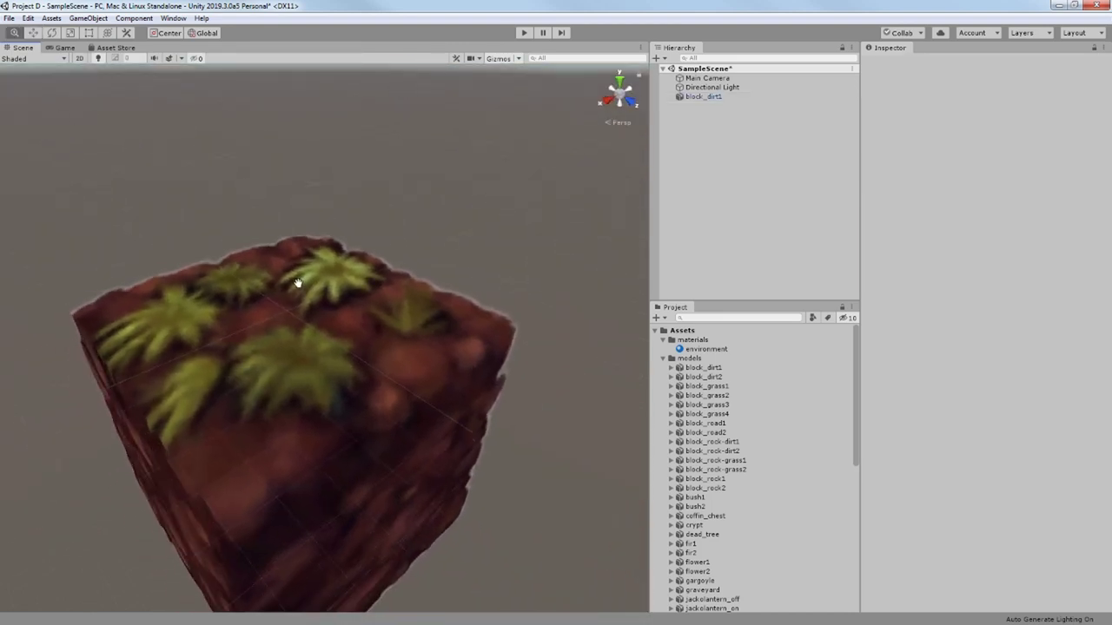
- Place a copy of block_dirt1 at position X 0, Z -1 and check the pair in the Game view
left_click(389, 354)
left_click_drag(993, 117, 965, 117)
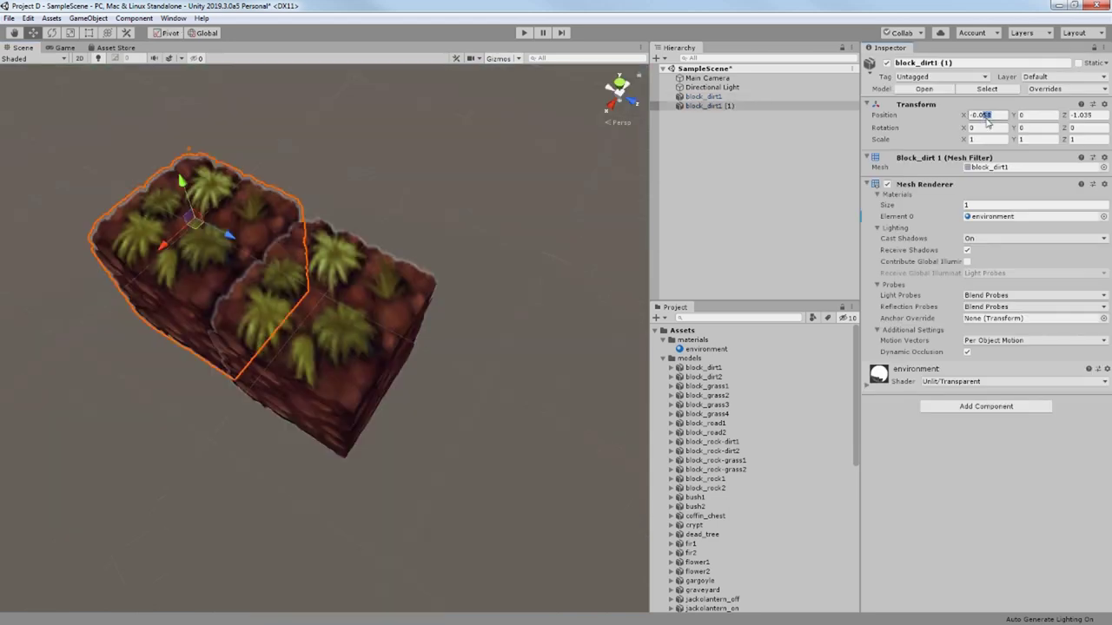
type("0")
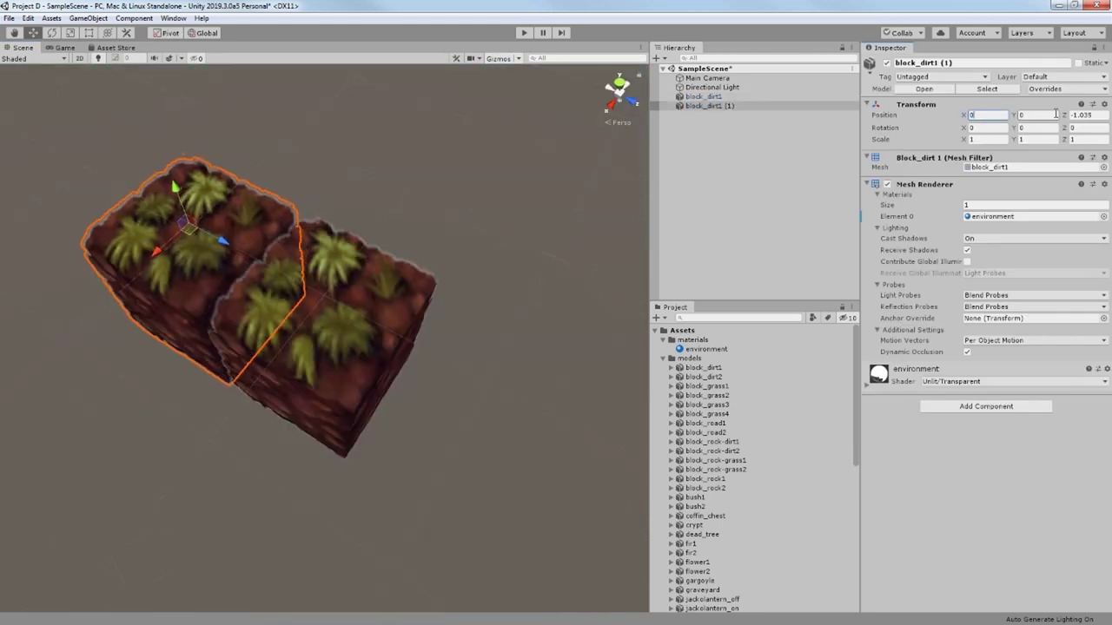
left_click_drag(1097, 116, 1075, 117)
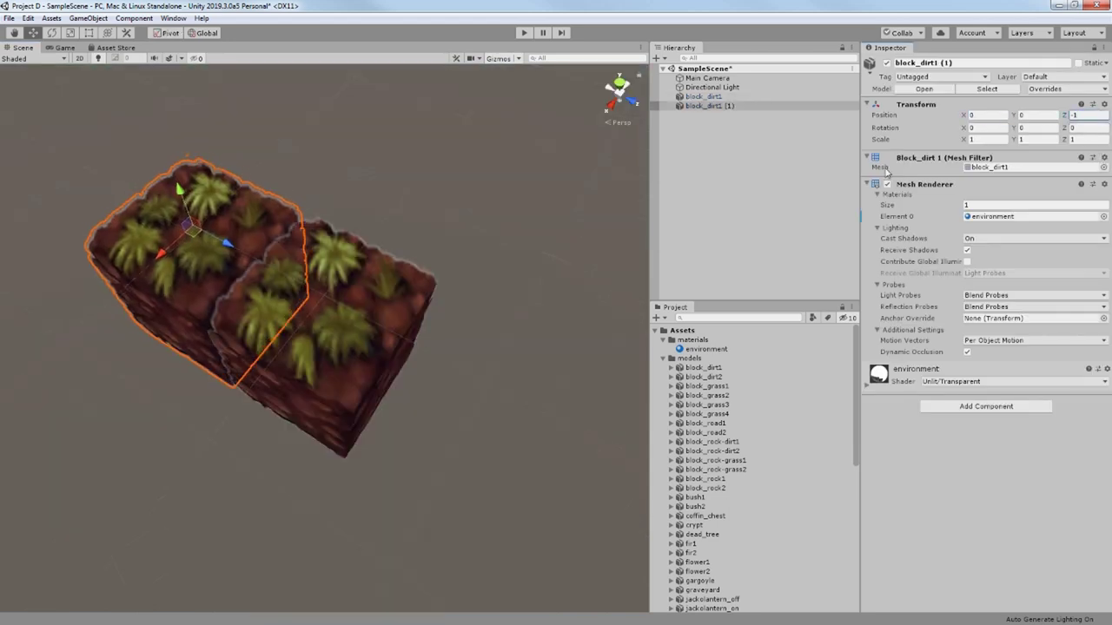
left_click(328, 114)
left_click(64, 48)
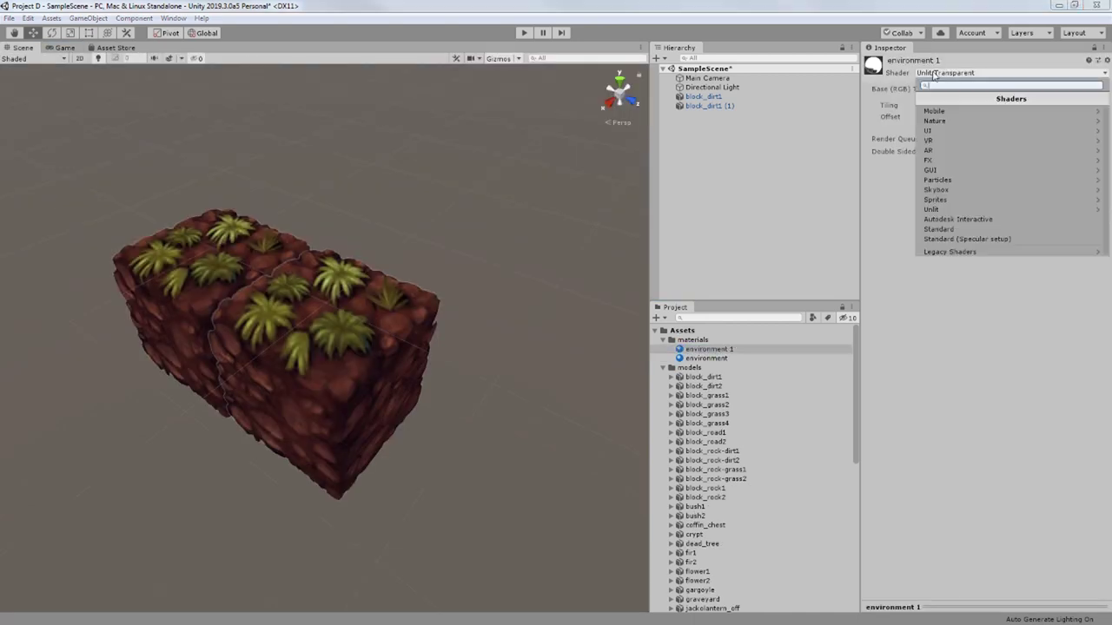
- Set the shader of the environment 1 material to Unlit/Transparent Cutout
mouse_move(944, 206)
left_click(946, 146)
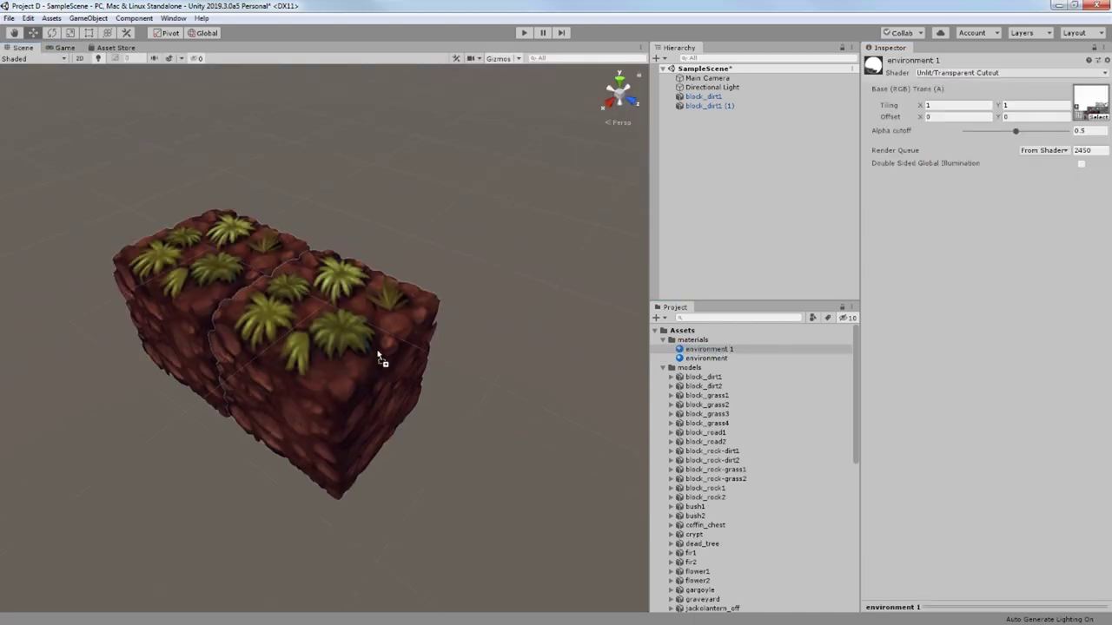
- Raise the Alpha cutoff of the environment 1 material to 0.939 and rename the material environment_cotout
left_click_drag(1015, 130, 1060, 130)
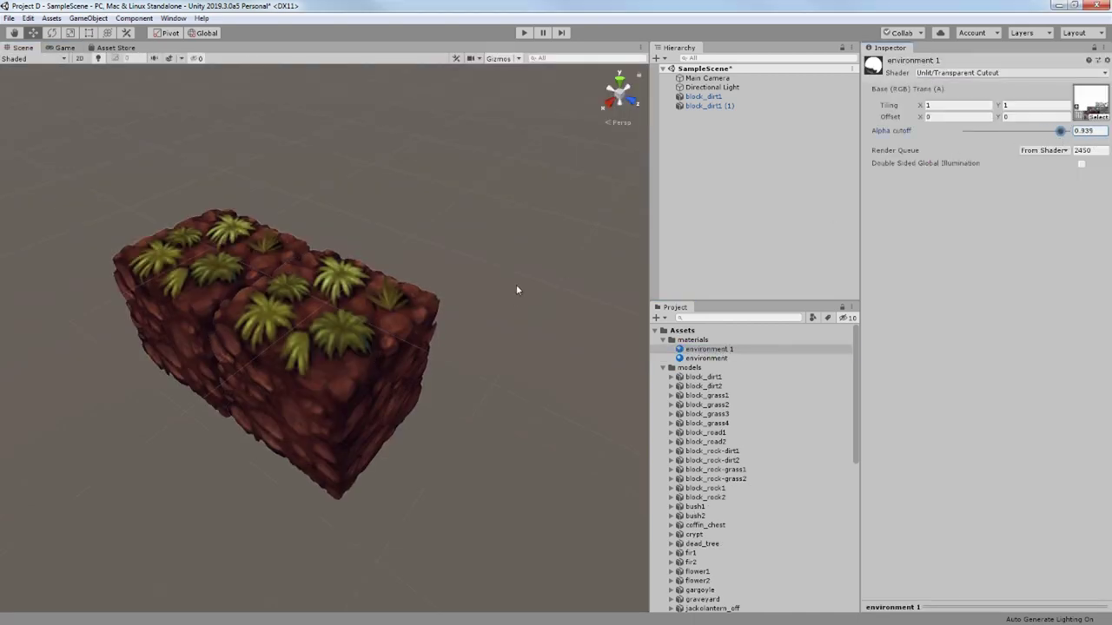
left_click_drag(516, 290, 437, 288, "alt")
left_click(727, 350)
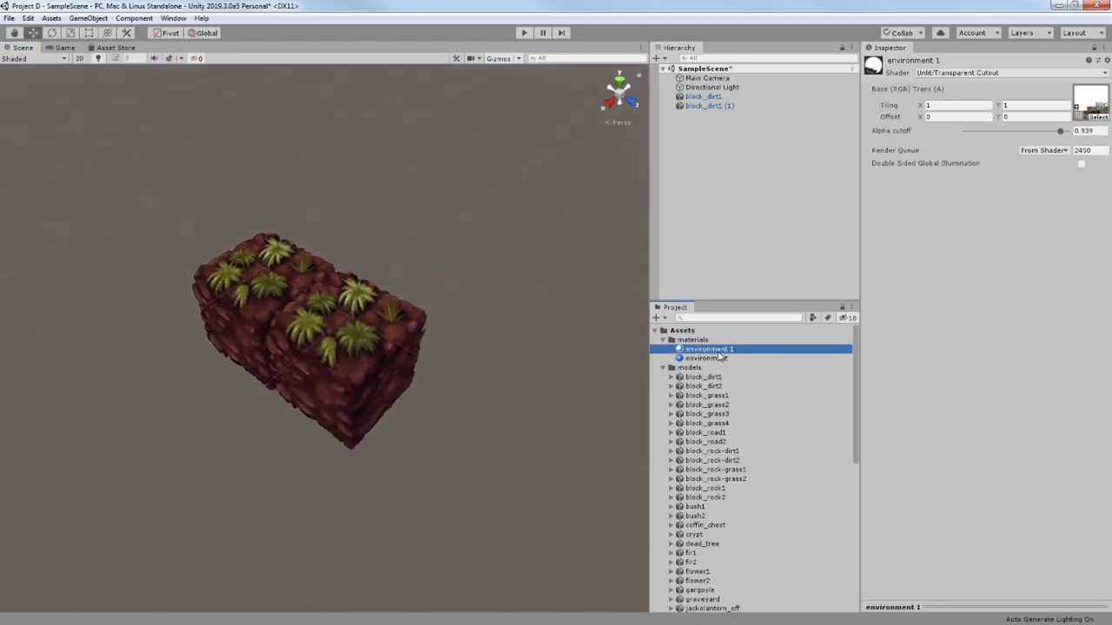
key("F2")
left_click(754, 349)
type("_cotout")
key("Return")
- Rename the environment material environment_transparent and the cutout material environment_transparent_cotout
left_click(743, 349)
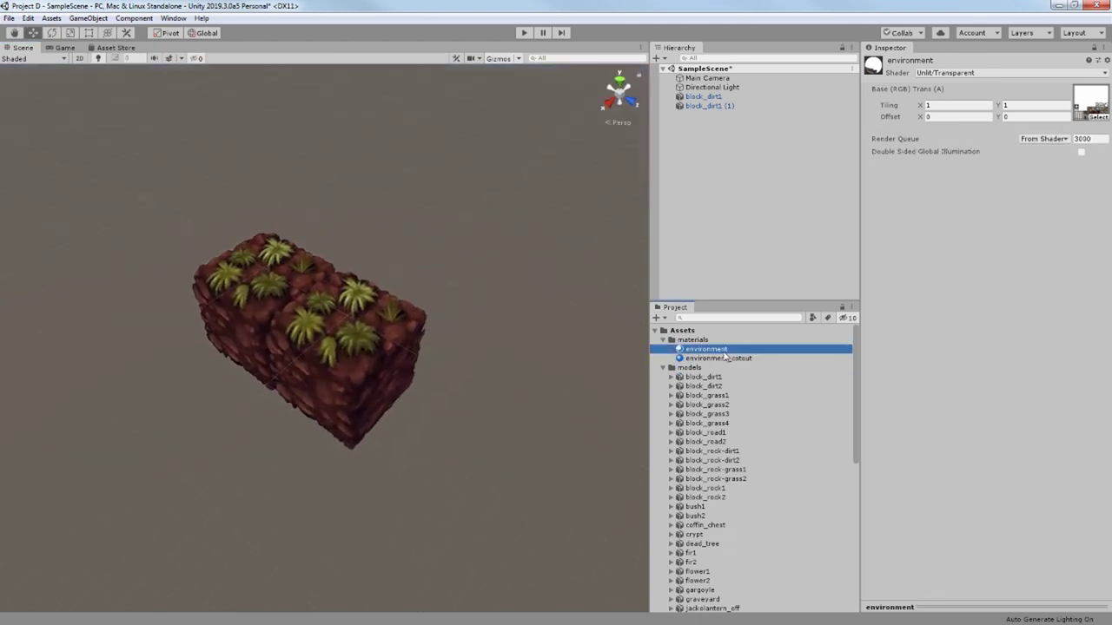
left_click(744, 349)
type("_transparent")
key("Return")
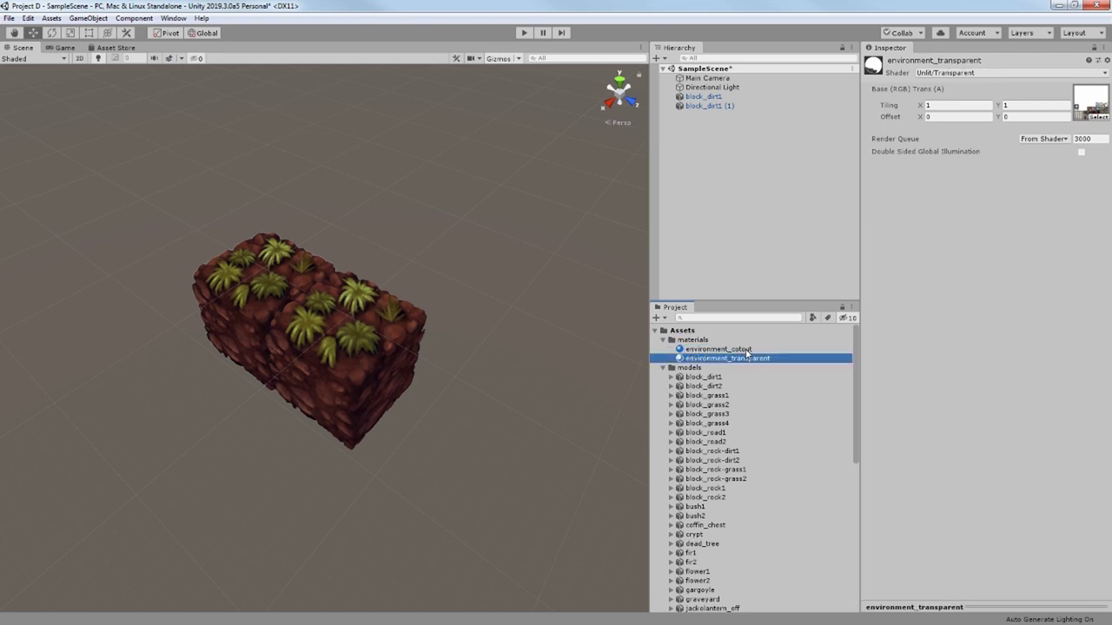
left_click(751, 350)
key("F2")
left_click(731, 349)
type("transparent_")
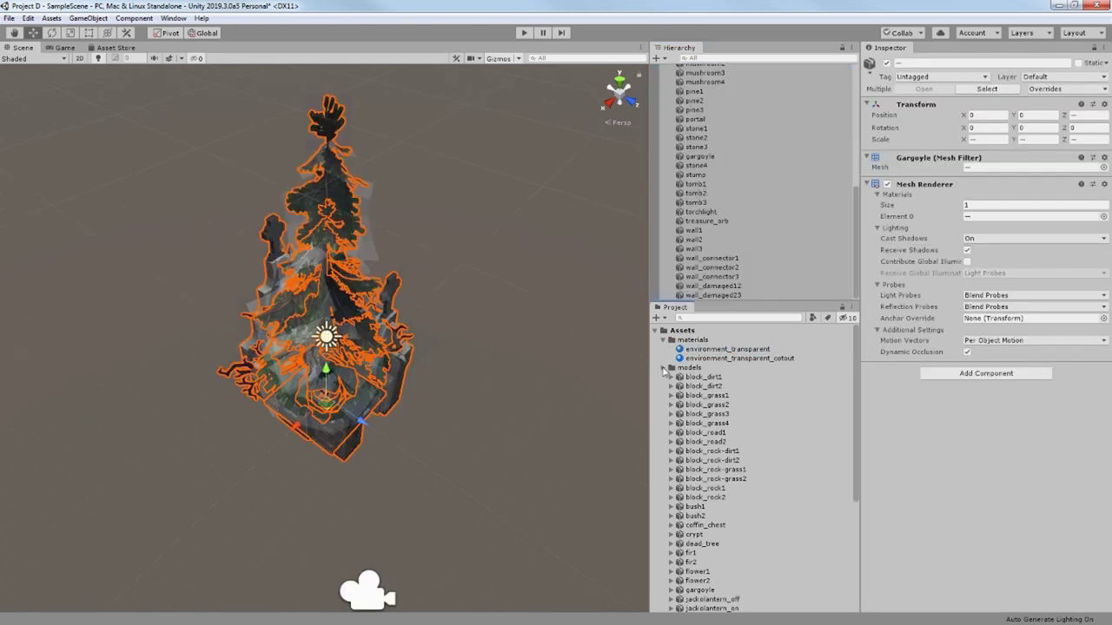
- Apply the environment_transparent_cotout material to all the selected models in the scene and inspect them up close
left_click(671, 368)
left_click_drag(719, 358, 986, 470)
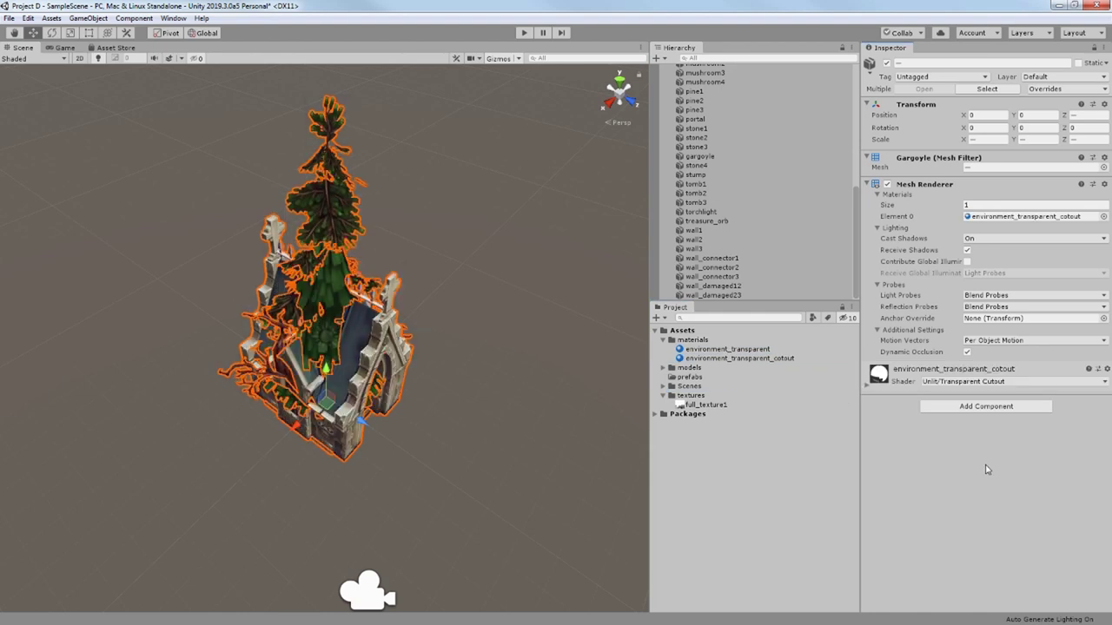
left_click(543, 395)
middle_click_drag(368, 325, 379, 327)
scroll(363, 332, "up", 2)
left_click_drag(362, 332, 339, 335, "alt")
scroll(343, 153, "up", 3, "alt")
left_click_drag(346, 157, 334, 251, "alt")
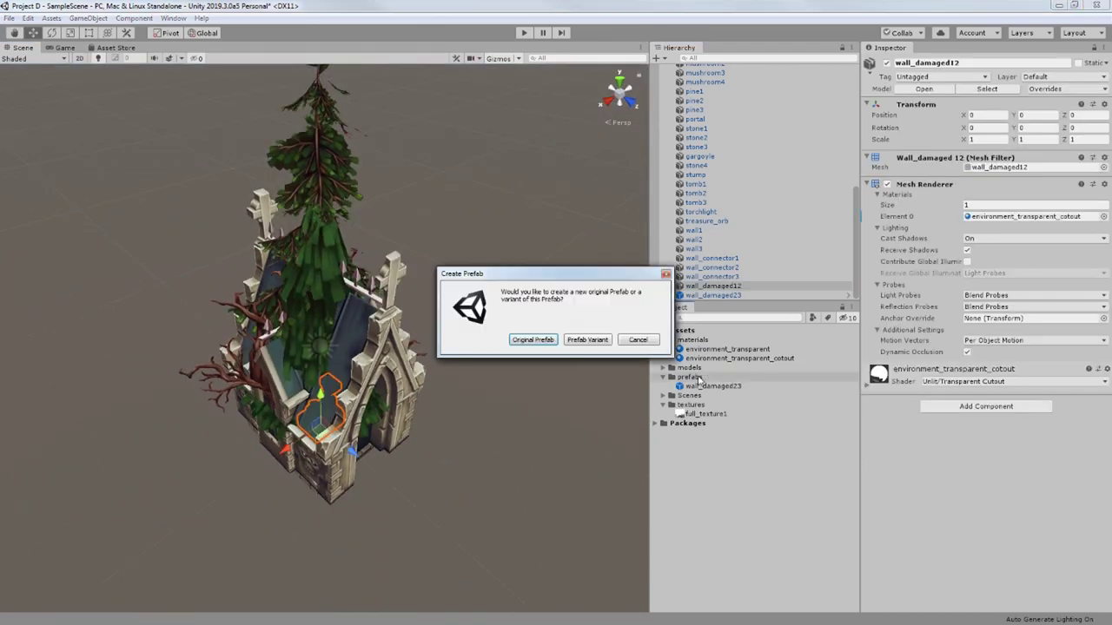
- Save the wall, treasure_orb, torchlight and tomb models one by one as original prefabs in the prefabs folder
left_click_drag(712, 276, 691, 379)
left_click(537, 340)
left_click(536, 340)
left_click_drag(695, 249, 691, 378)
left_click(536, 340)
left_click(537, 340)
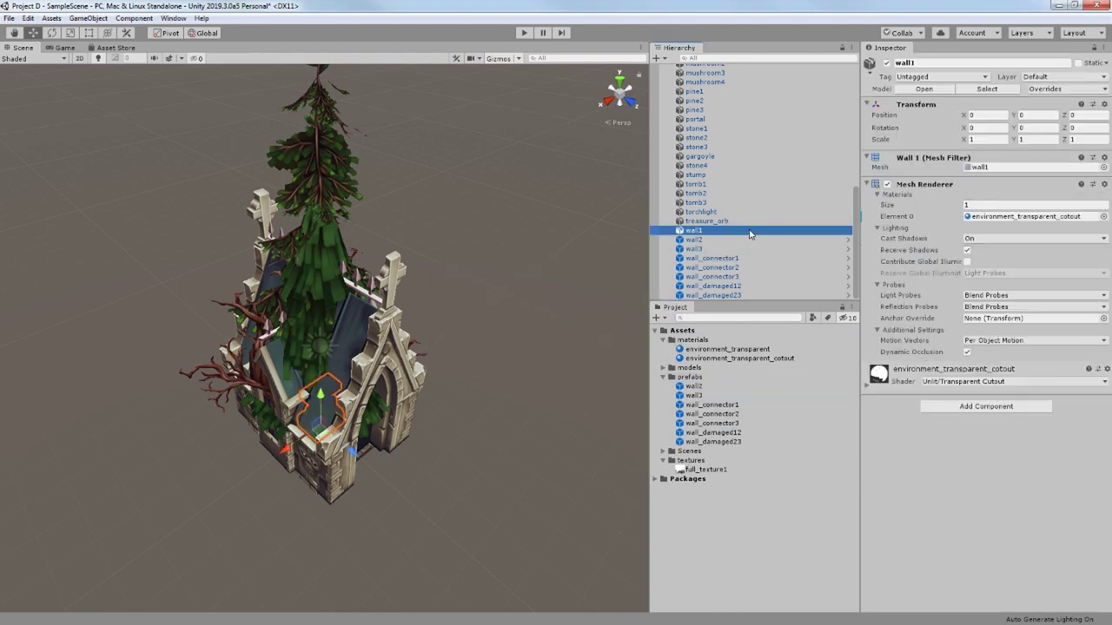
left_click_drag(749, 232, 692, 378)
left_click(537, 339)
left_click_drag(707, 221, 692, 378)
left_click(537, 340)
left_click_drag(705, 212, 692, 379)
left_click(537, 339)
left_click(537, 340)
left_click_drag(697, 194, 688, 380)
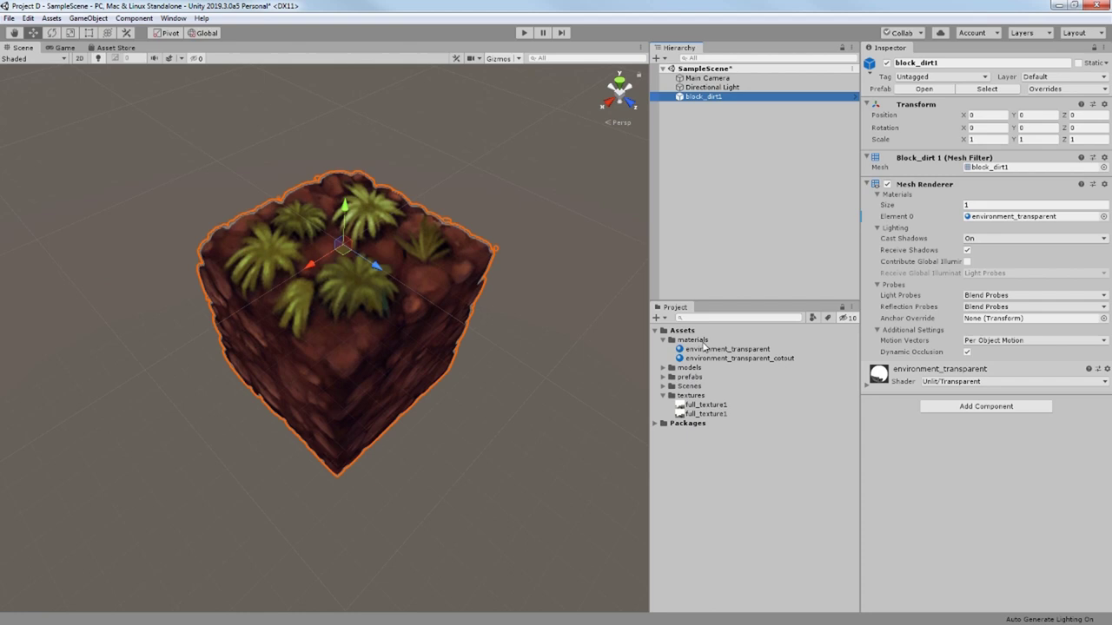
- Assign the second full_texture1 to the environment_transparent material and set that texture's Max Size to 4096
left_click(725, 349)
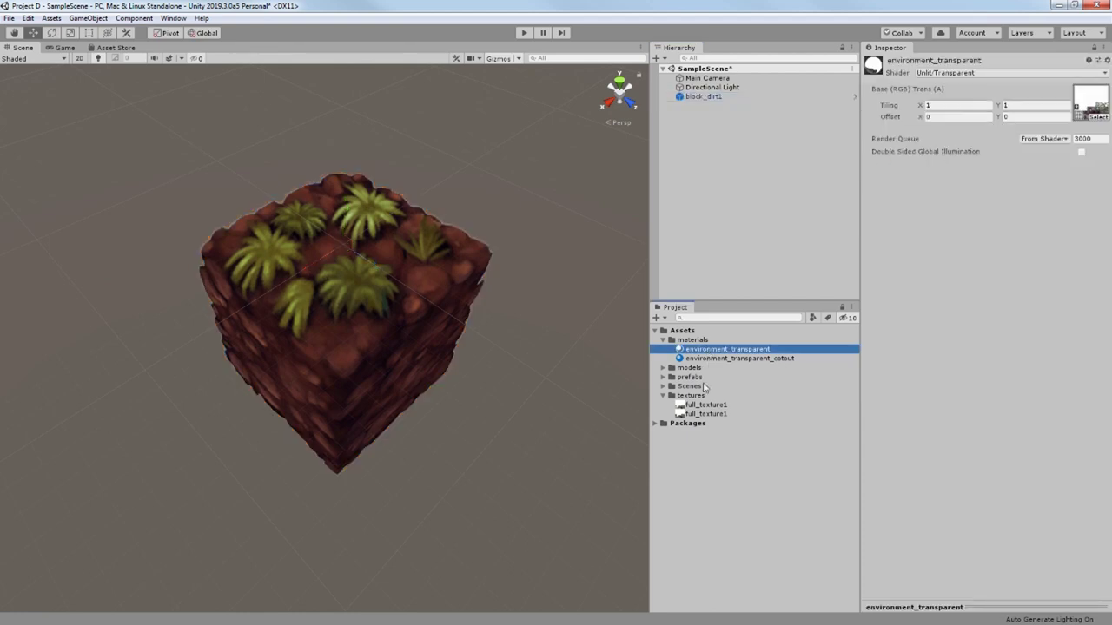
left_click_drag(701, 415, 1082, 104)
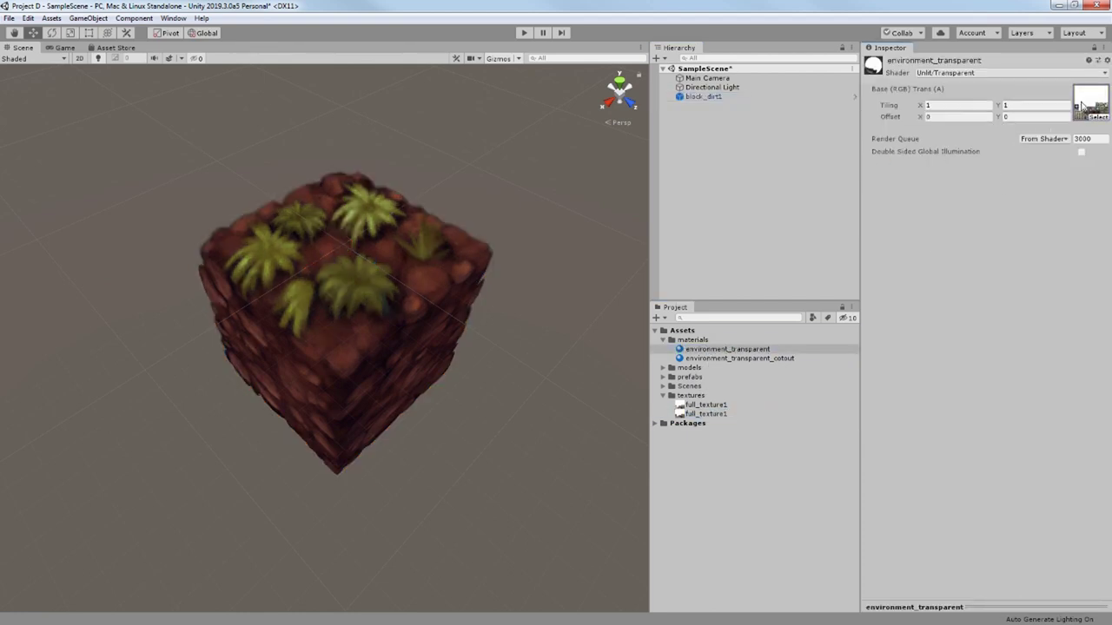
left_click(694, 413)
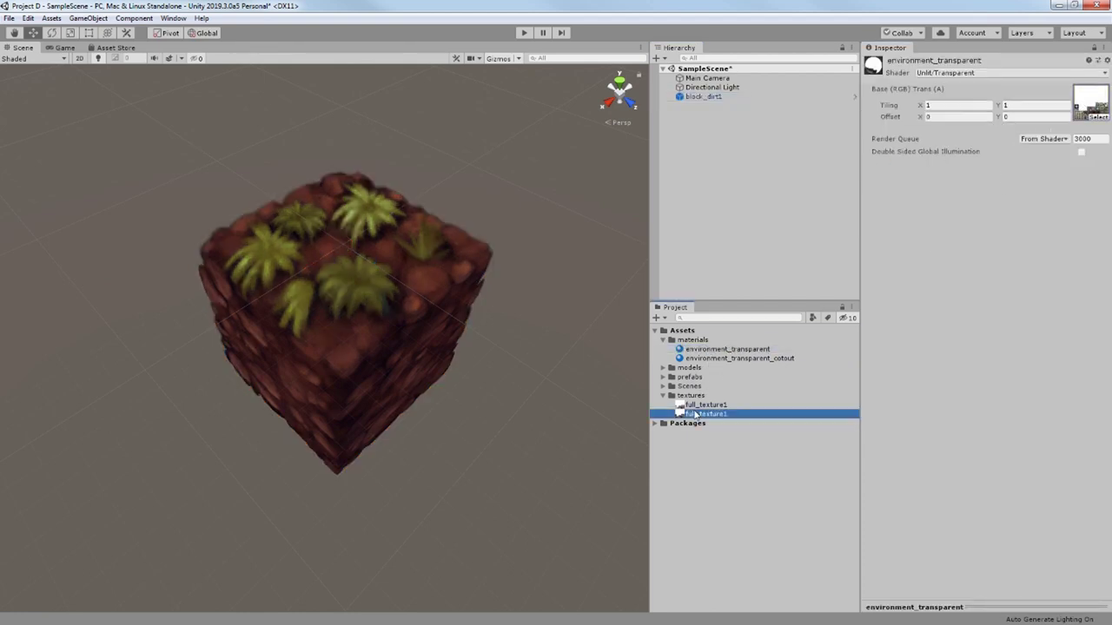
left_click(979, 324)
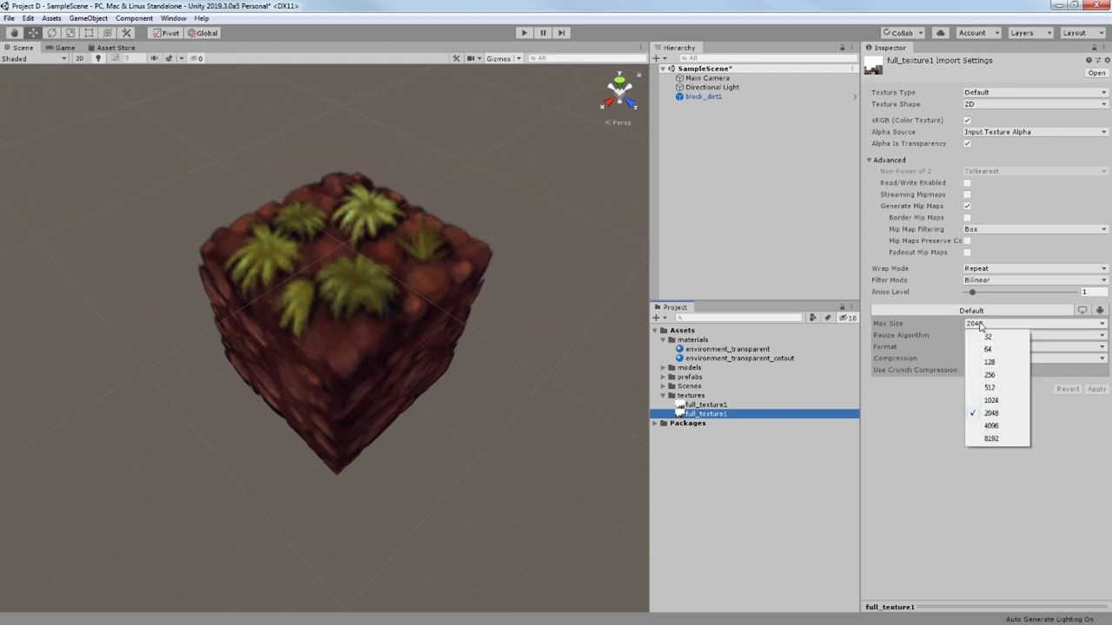
left_click(991, 425)
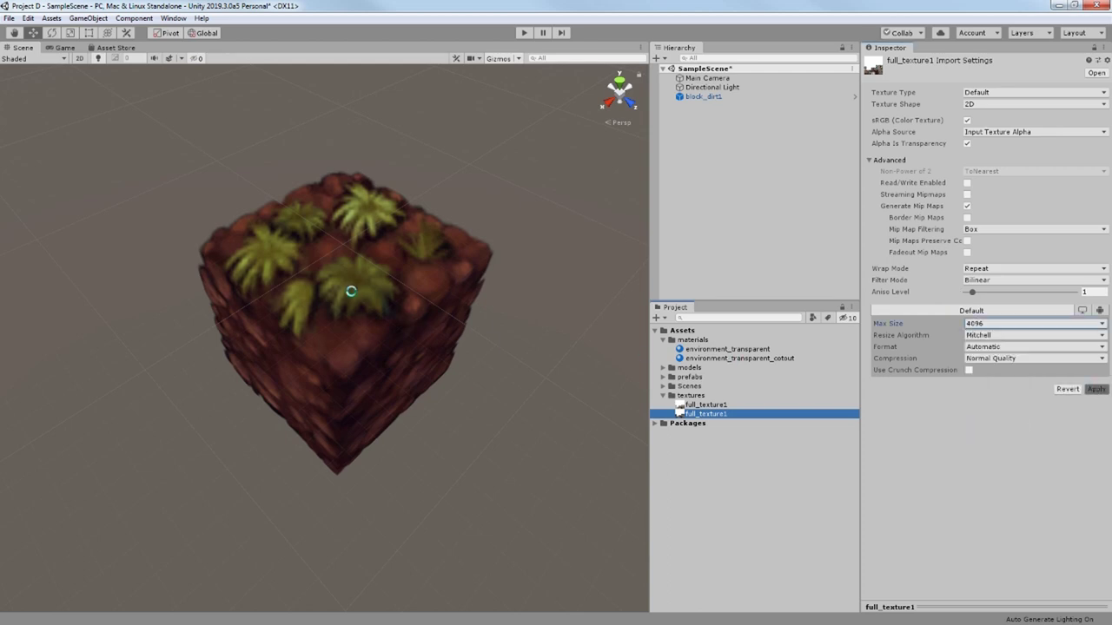
- Check the texture sharpness on block_dirt1 in both the Scene and Game views
left_click_drag(375, 293, 355, 310, "alt")
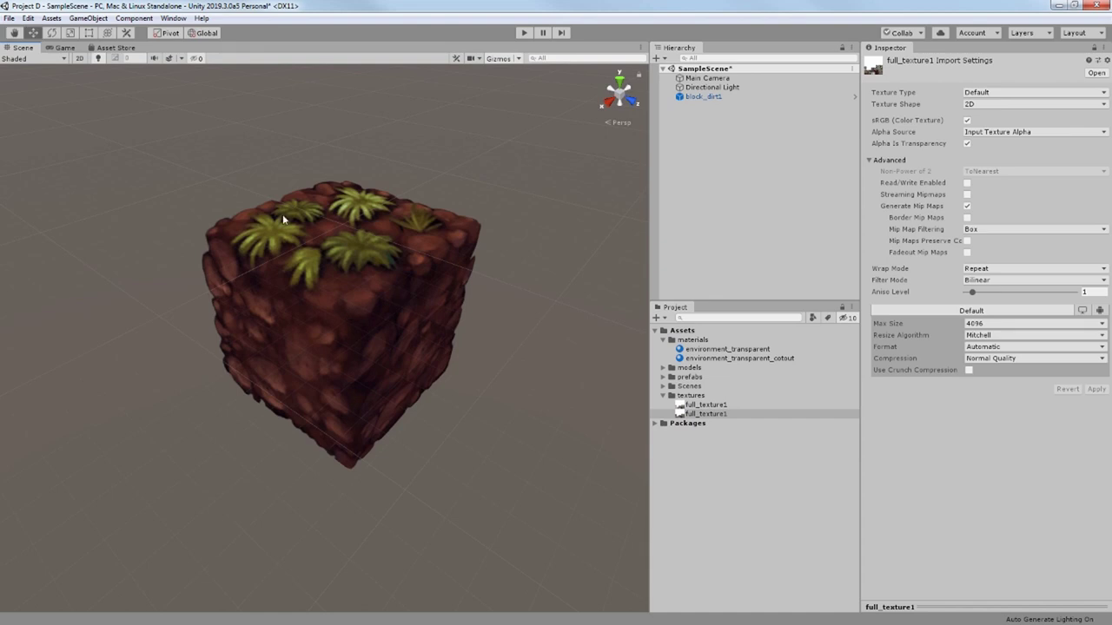
left_click(70, 48)
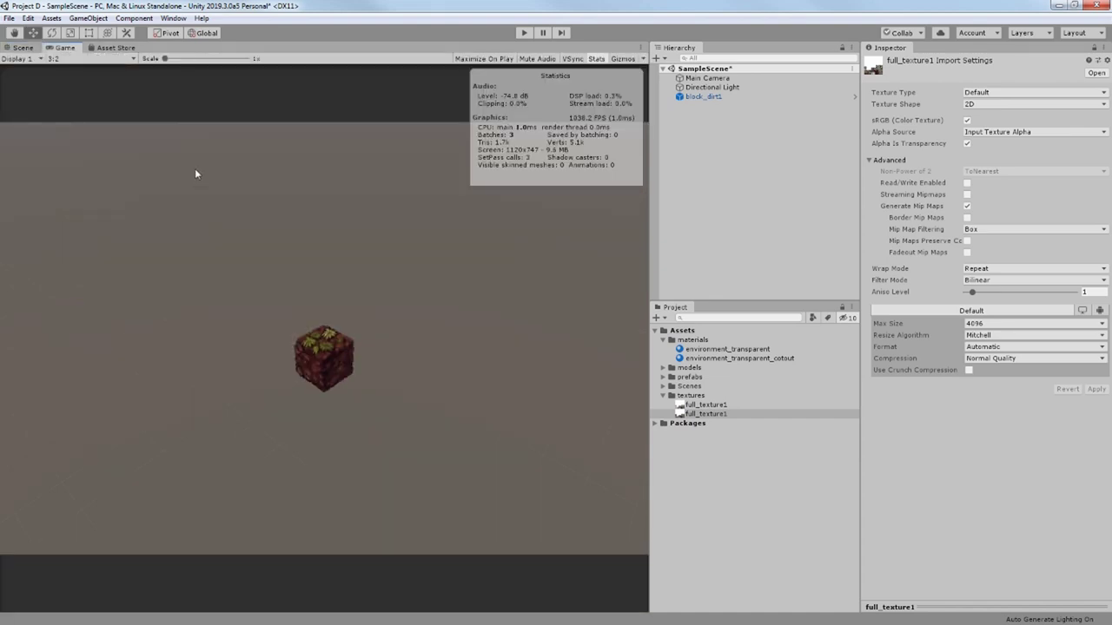
left_click(23, 48)
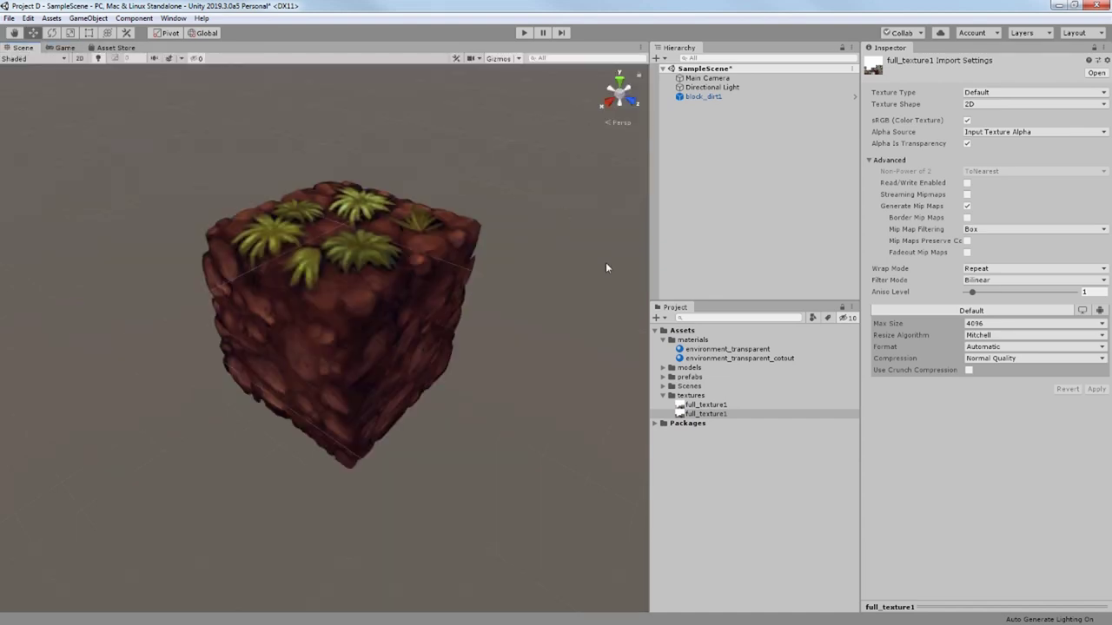
- Delete the environment_transparent_cotout material
left_click(753, 359)
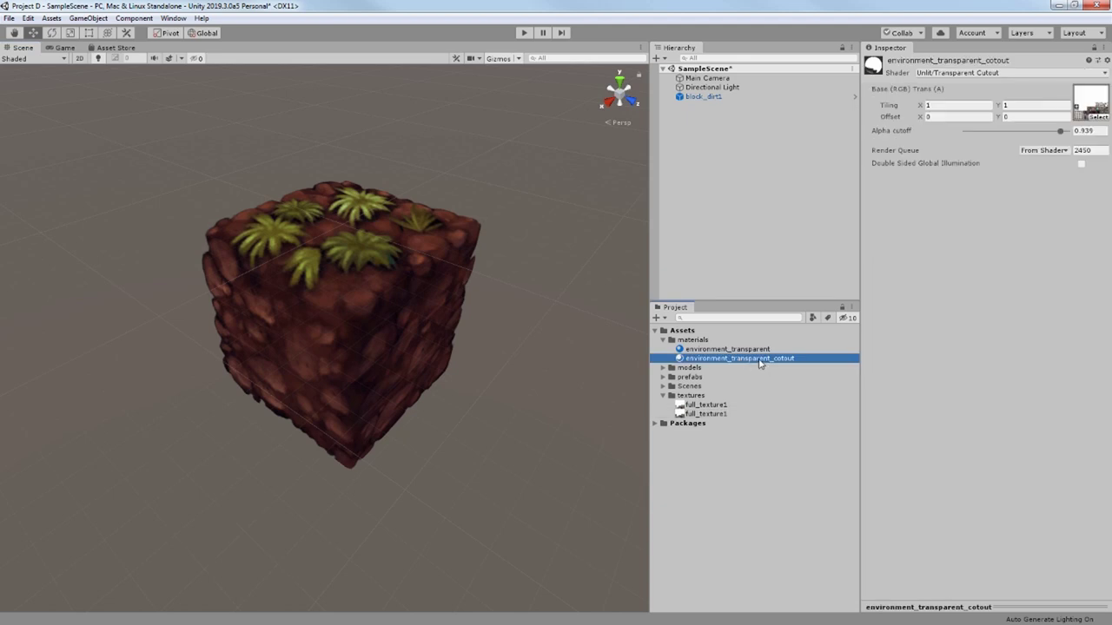
key("Delete")
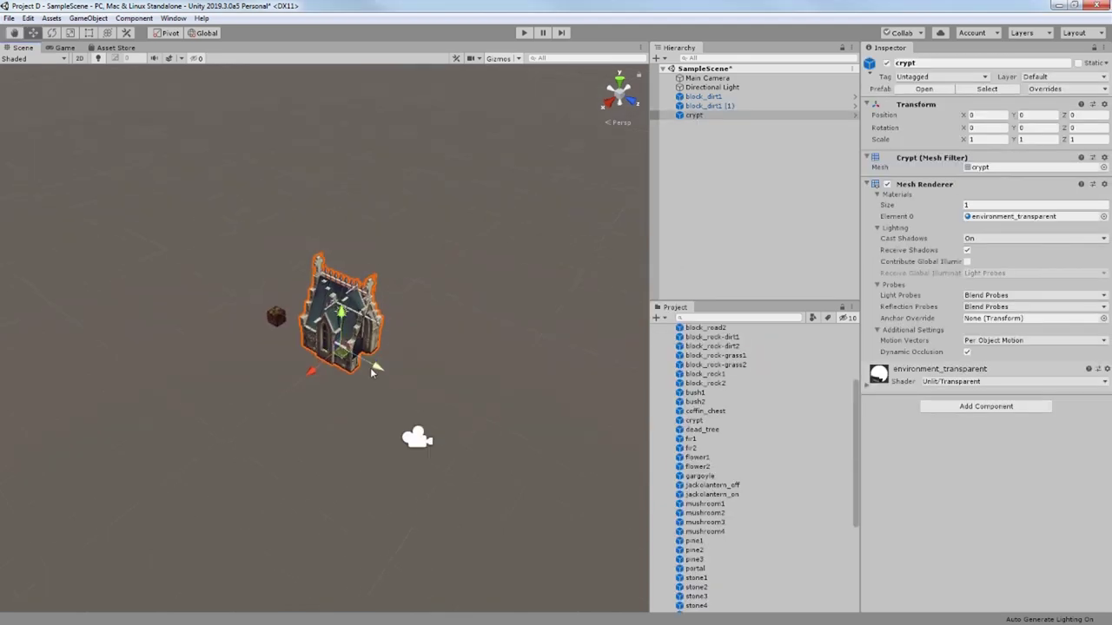
- Move the crypt to Z -5 and check it in the Game view
left_click_drag(370, 368, 314, 333)
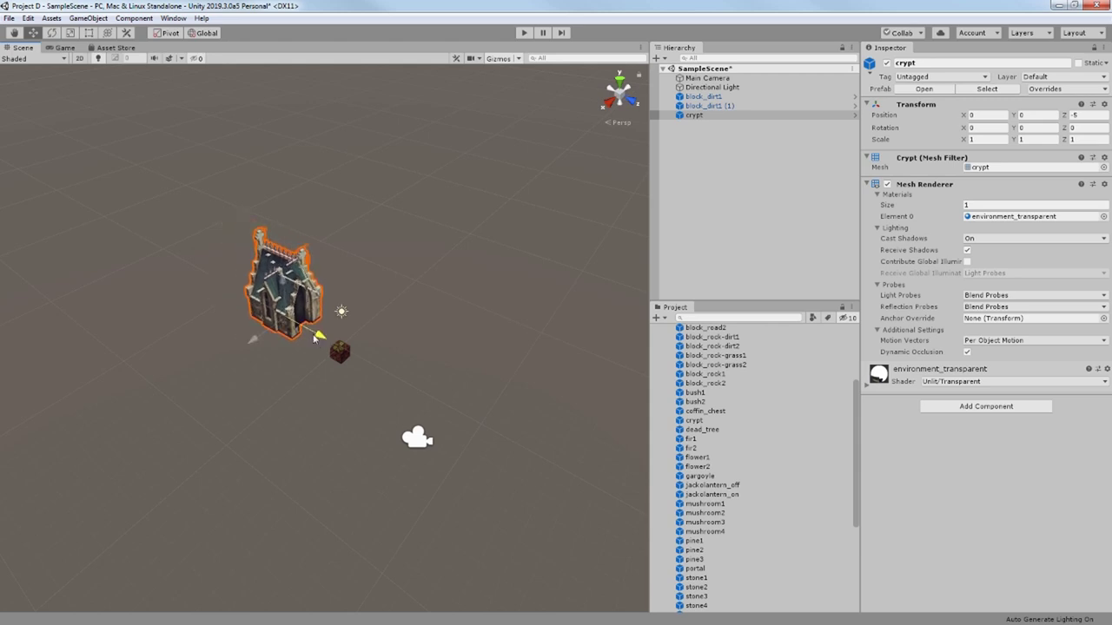
left_click(62, 48)
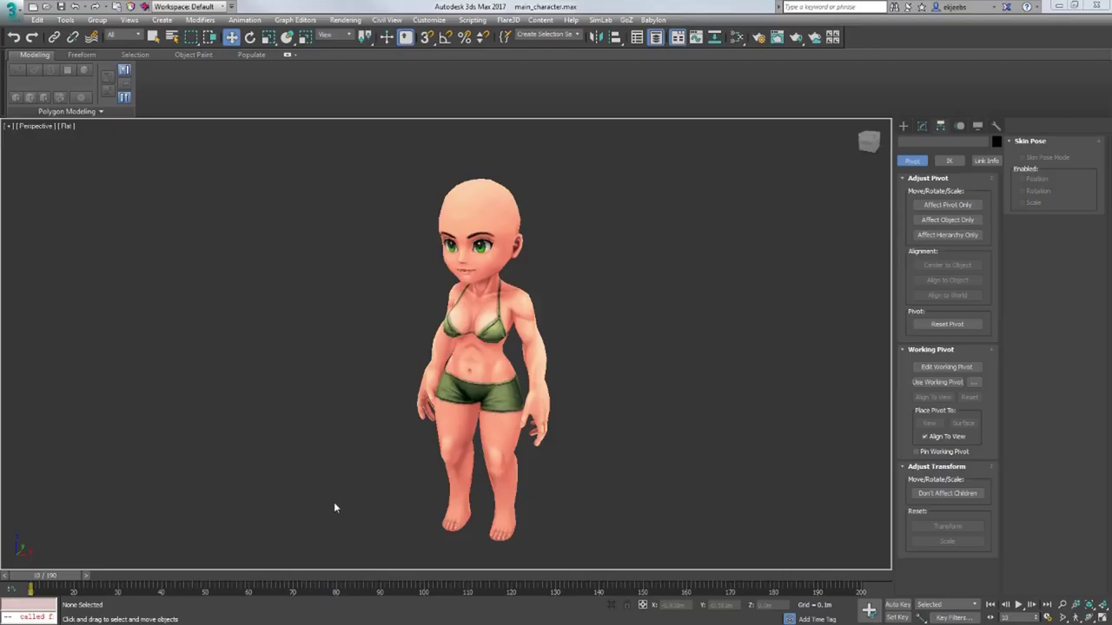
- Switch to 3ds Max, select the f_main_hero character, view it from the side and change the viewport's shading style
middle_click_drag(411, 415, 394, 411, "alt")
left_click(470, 392)
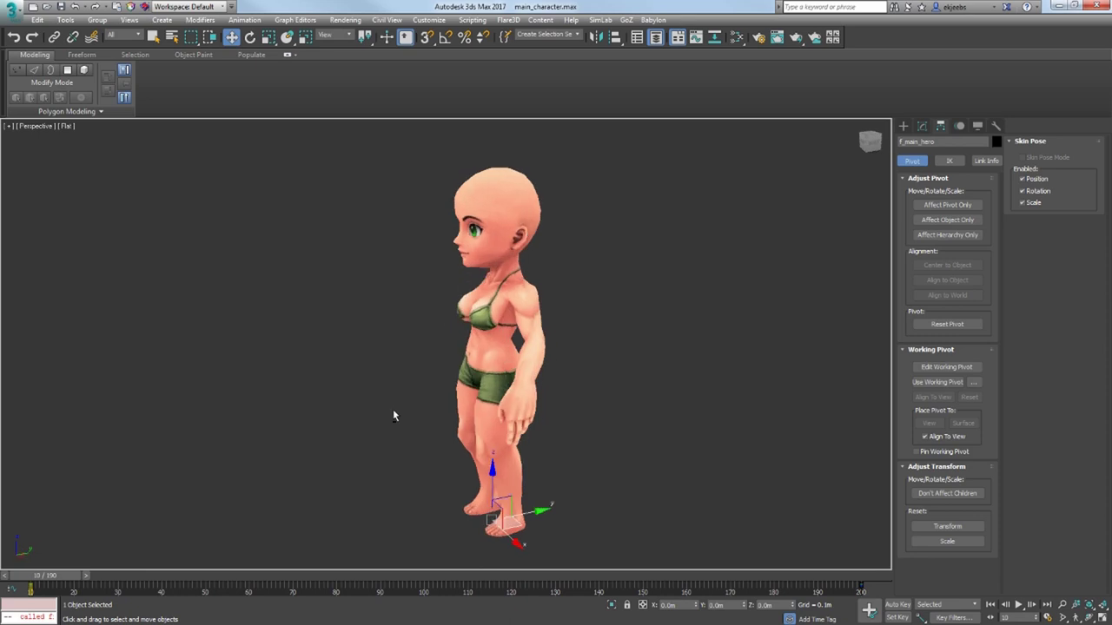
left_click(65, 128)
left_click(99, 187)
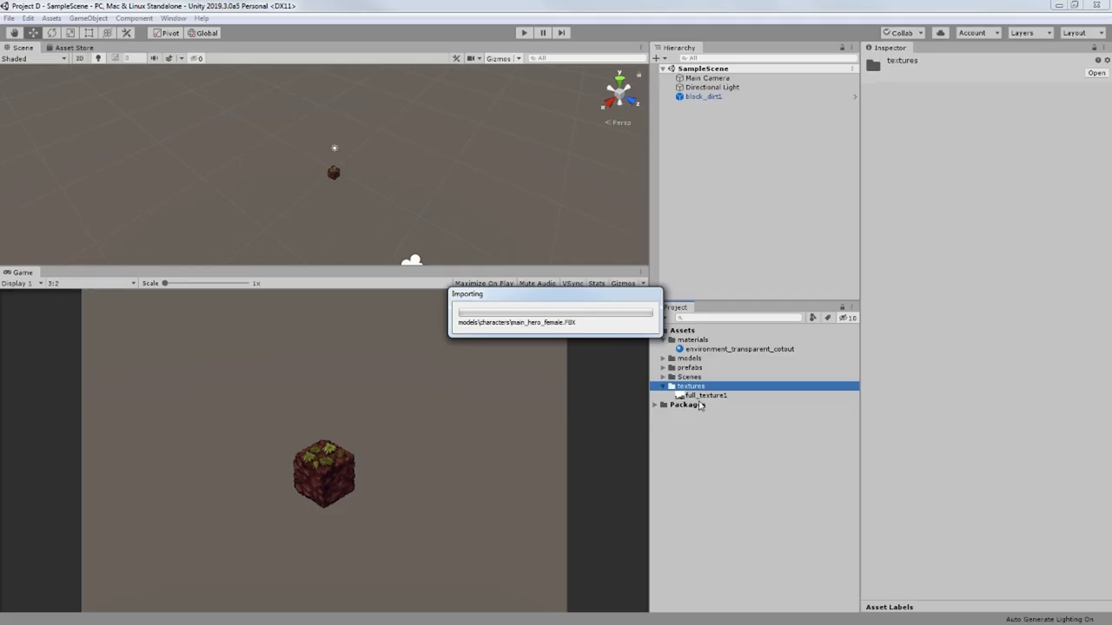
- Switch to Unity and select the main_hero_female model in the characters folder under models
left_click(663, 359)
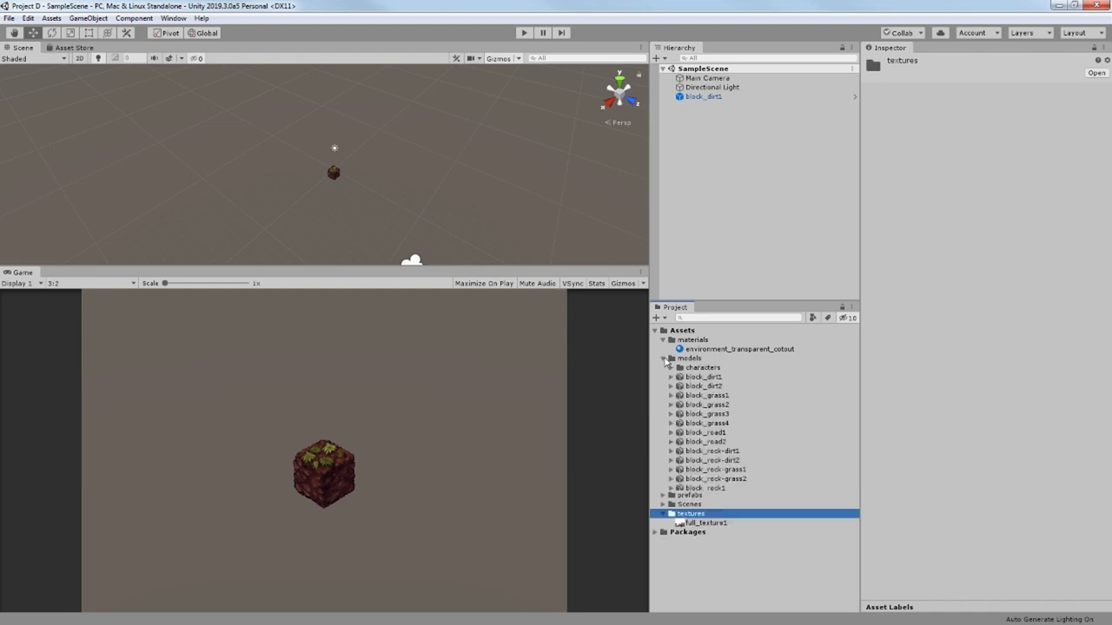
left_click(670, 368)
left_click(719, 378)
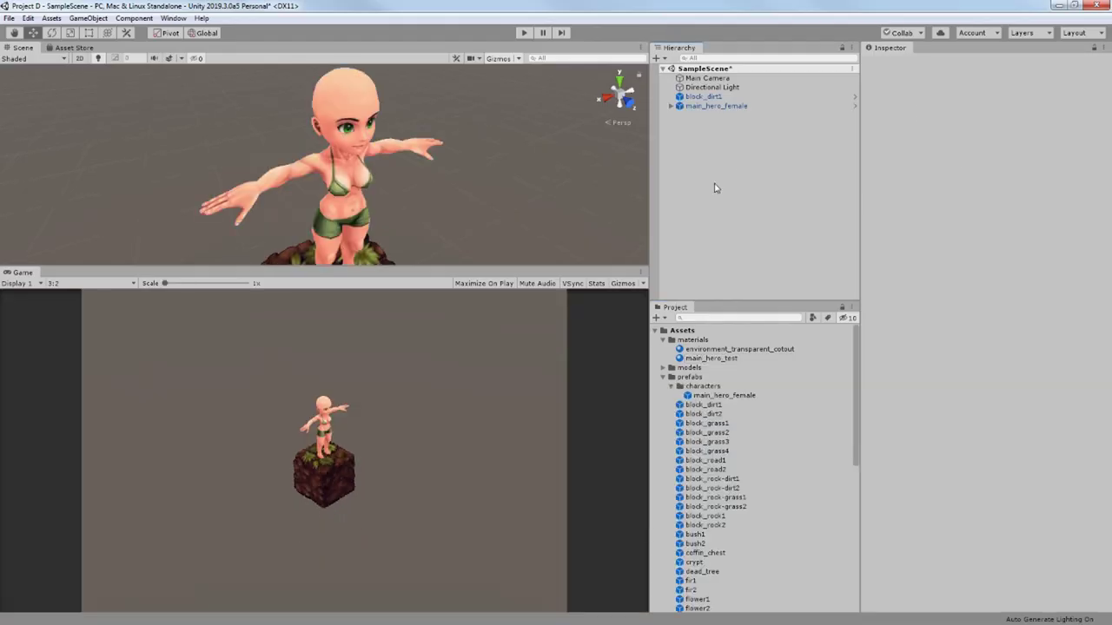
- Add a cube with its Y position at 0.5 and compare it with the character's height from the front
right_click(744, 154)
mouse_move(770, 211)
left_click(701, 272)
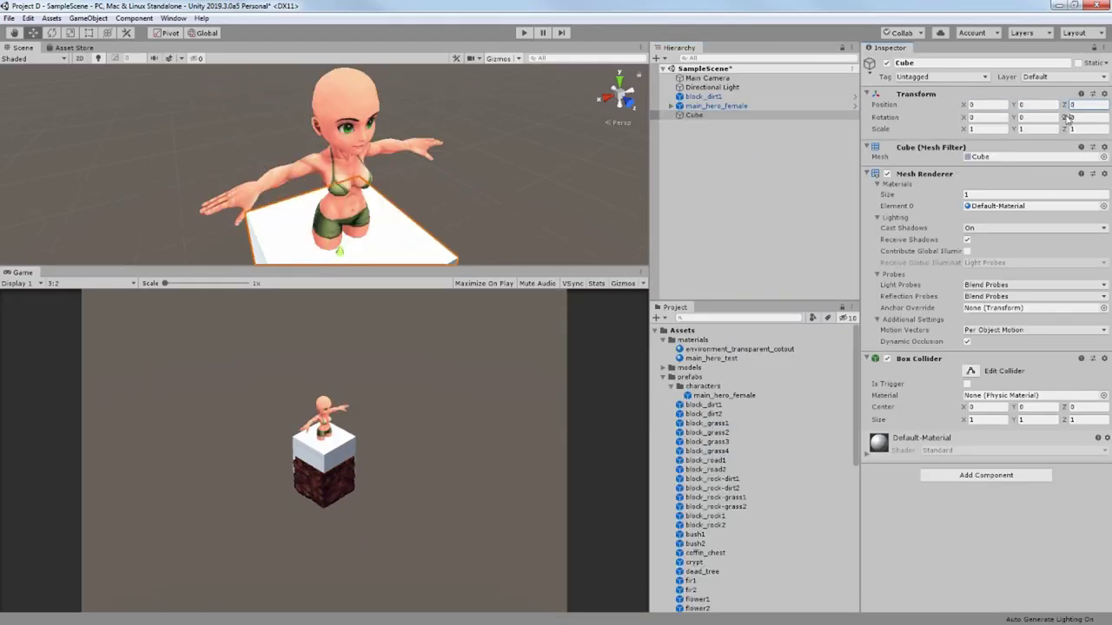
left_click(1036, 106)
type("0.5")
left_click_drag(429, 156, 313, 92, "alt")
- Scale main_hero_female to 1.2 on the X, Y and Z axes
left_click(718, 106)
left_click(984, 139)
type("1.2")
key("Tab")
type("1.2")
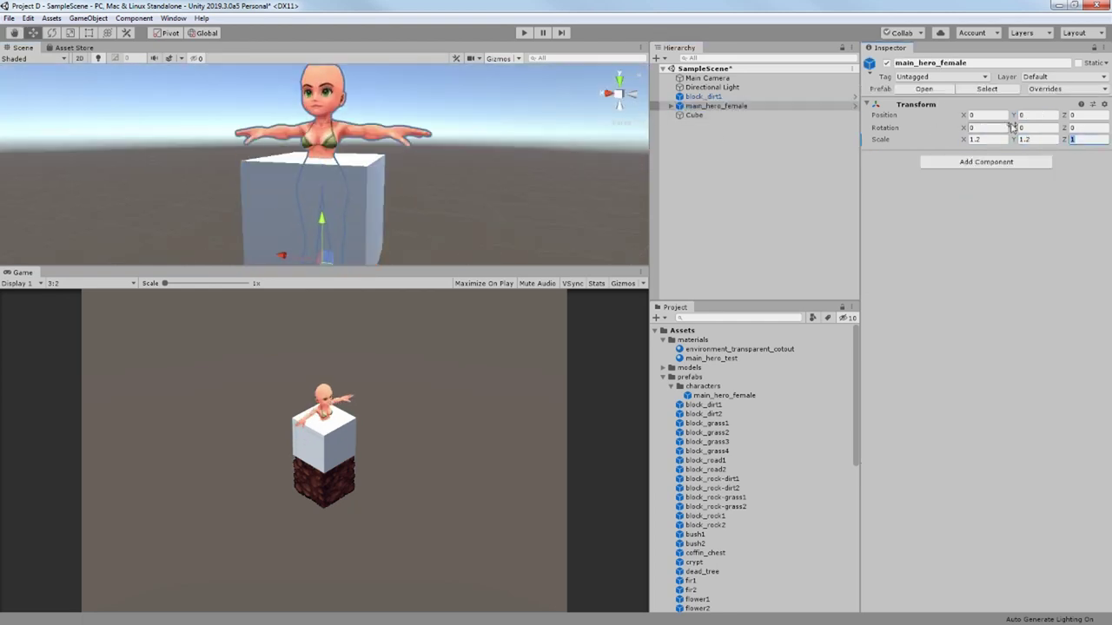
type("1.2")
- Delete the reference cube and inspect the character standing on the dirt block
left_click(418, 174)
left_click(360, 202)
key("Delete")
scroll(382, 196, "down", 3)
middle_click_drag(382, 199, 401, 164)
left_click(343, 135)
left_click_drag(457, 176, 586, 339, "alt")
- Set the main_hero_female rig's animation type to Humanoid with Standard (4 Bones) skin weights and apply the settings
left_click(757, 395)
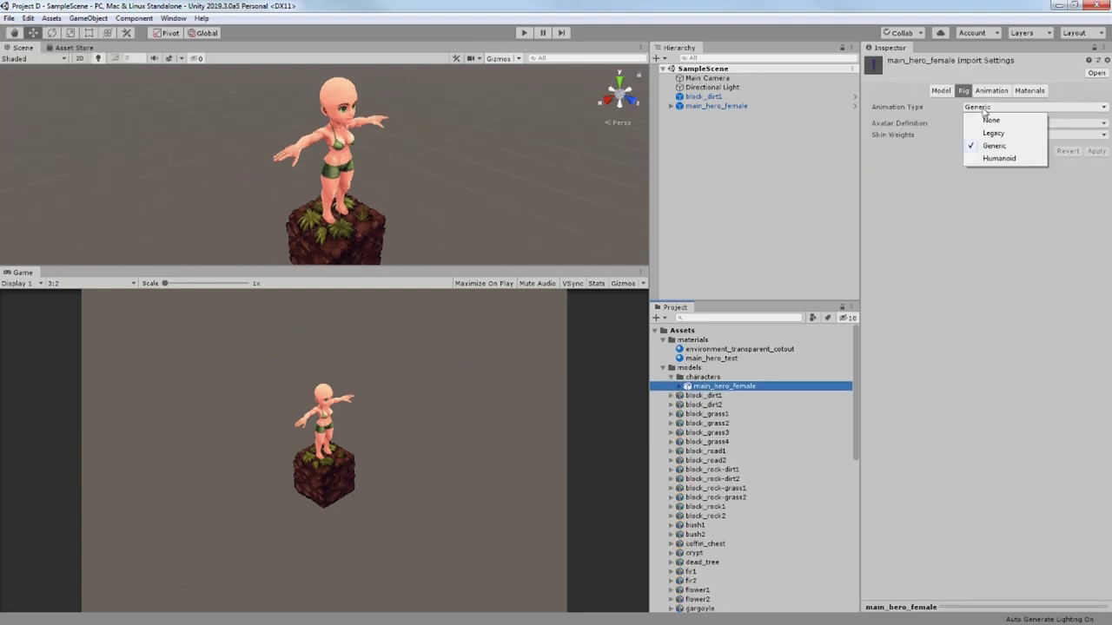
left_click(997, 150)
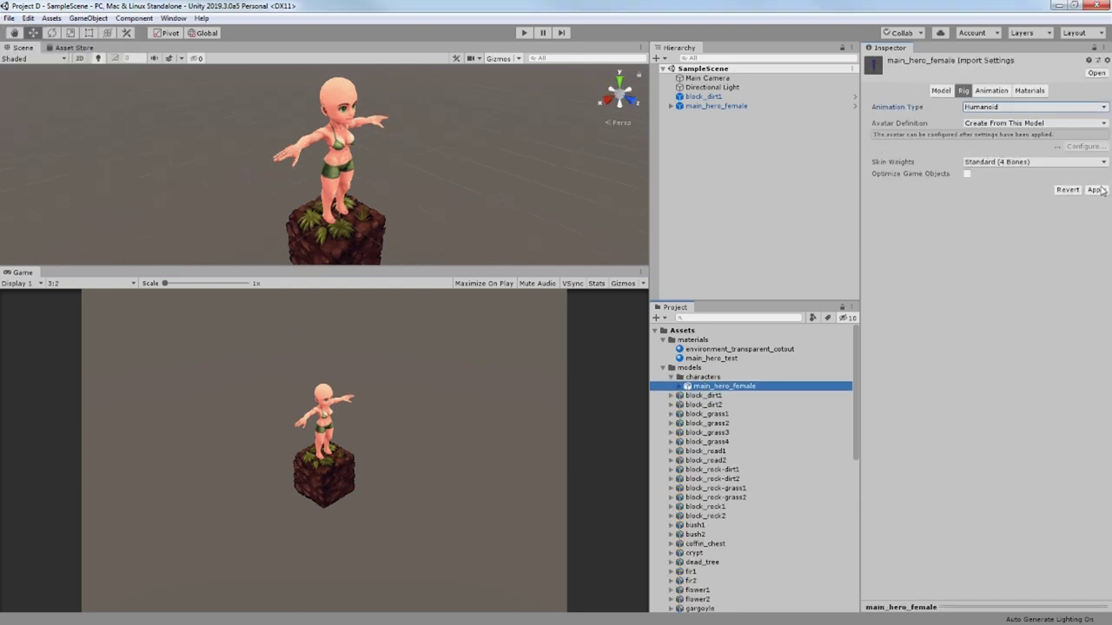
left_click(1003, 160)
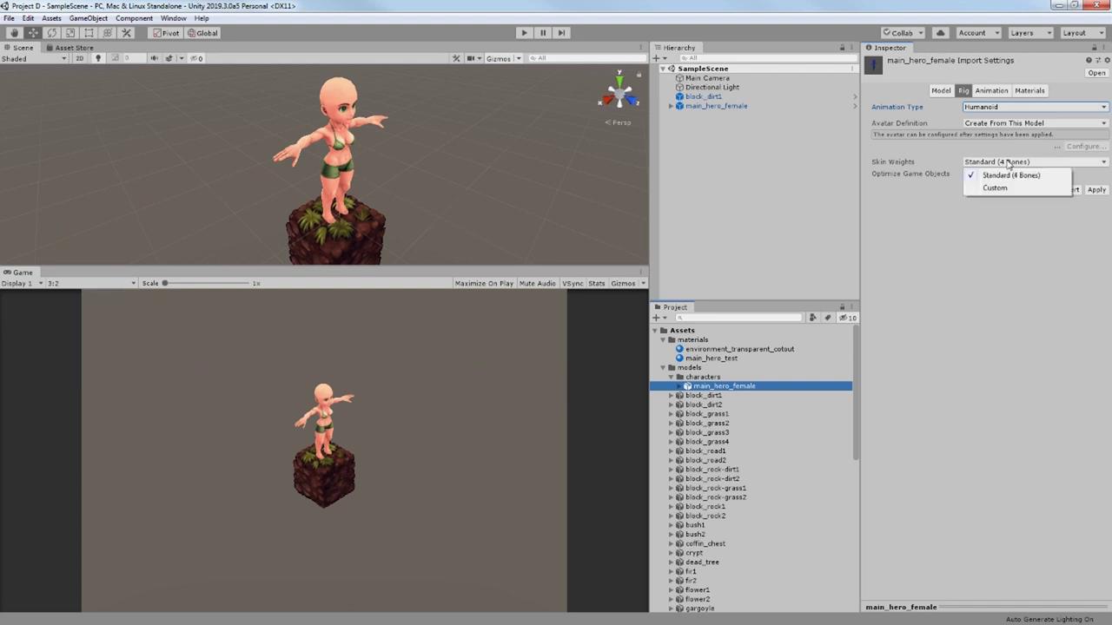
left_click(999, 173)
left_click(1093, 190)
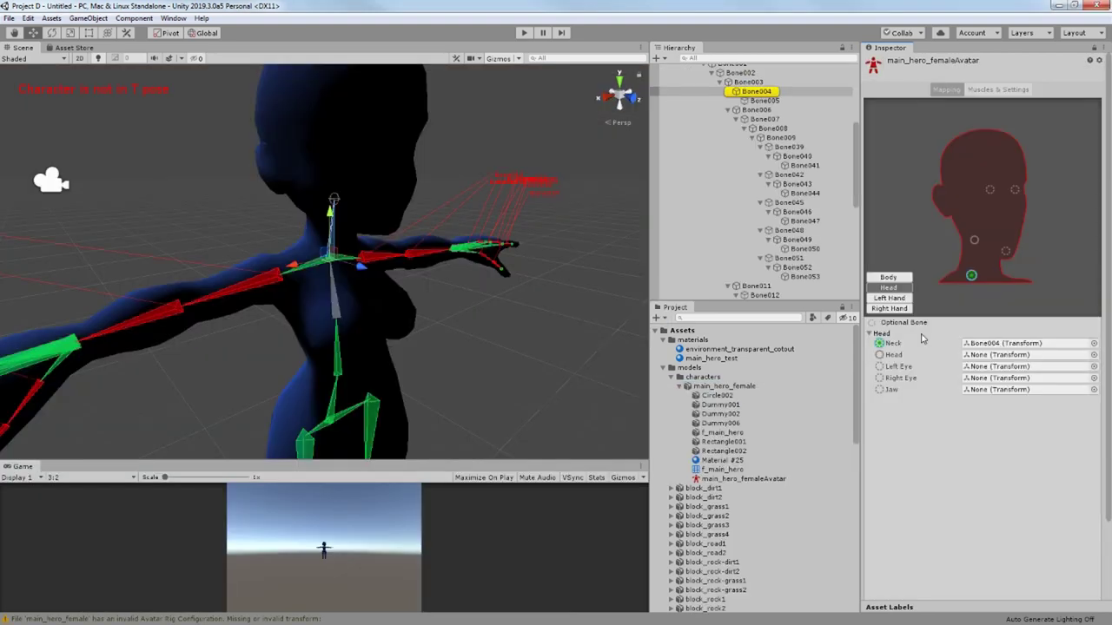
- Map Bone005 to the Head and Bone003 to the Chest in the main_hero_female avatar configuration
left_click_drag(981, 362, 982, 356)
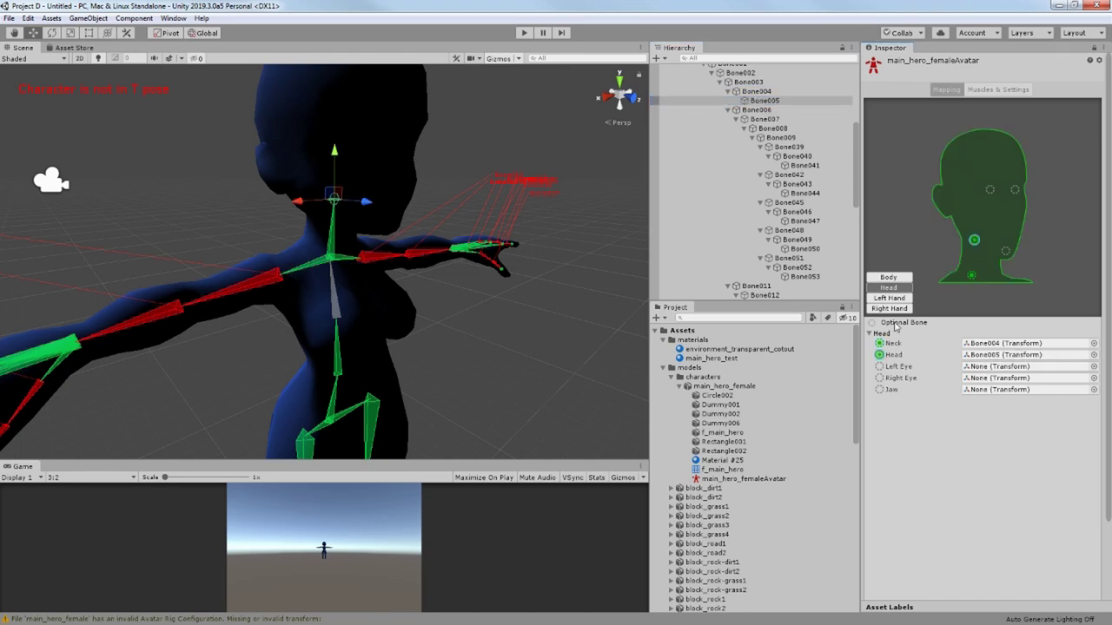
left_click(335, 299)
left_click(889, 277)
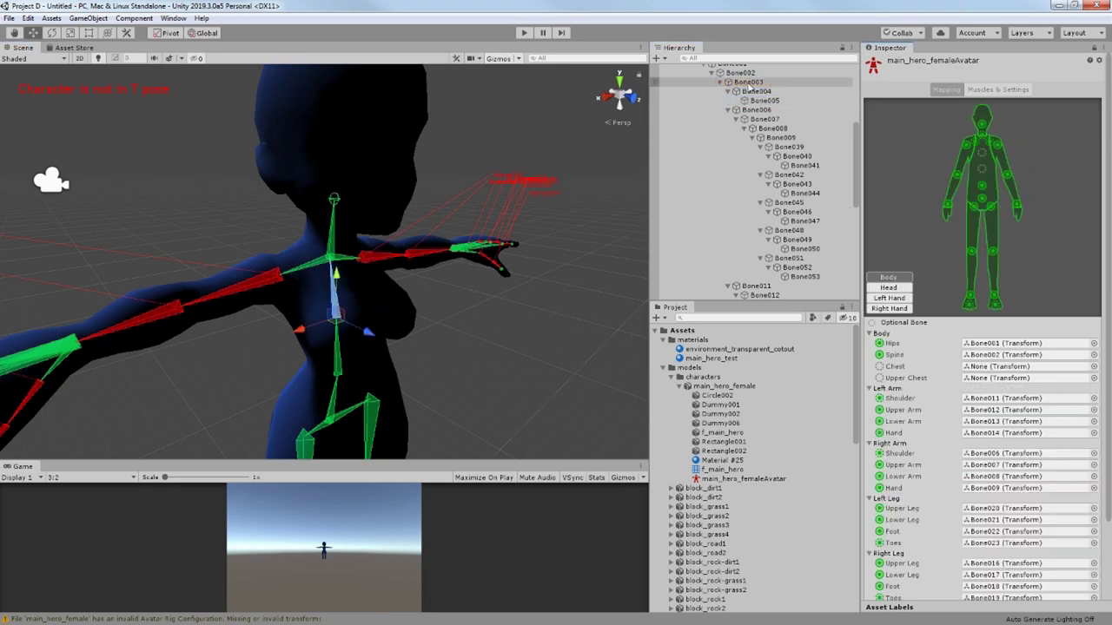
left_click_drag(980, 292, 999, 366)
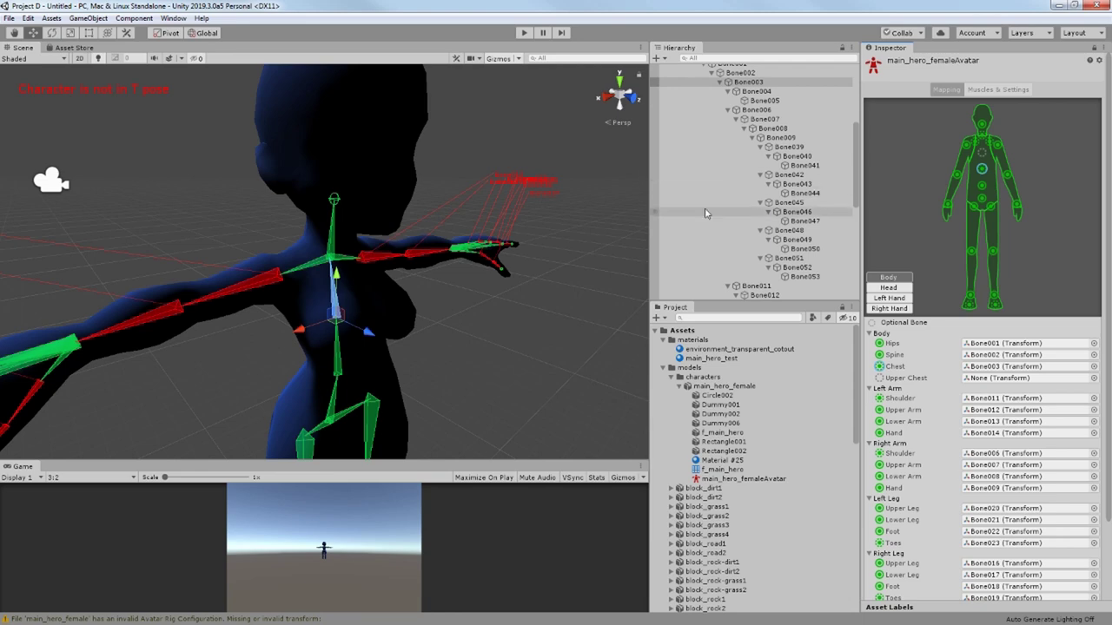
left_click(747, 102)
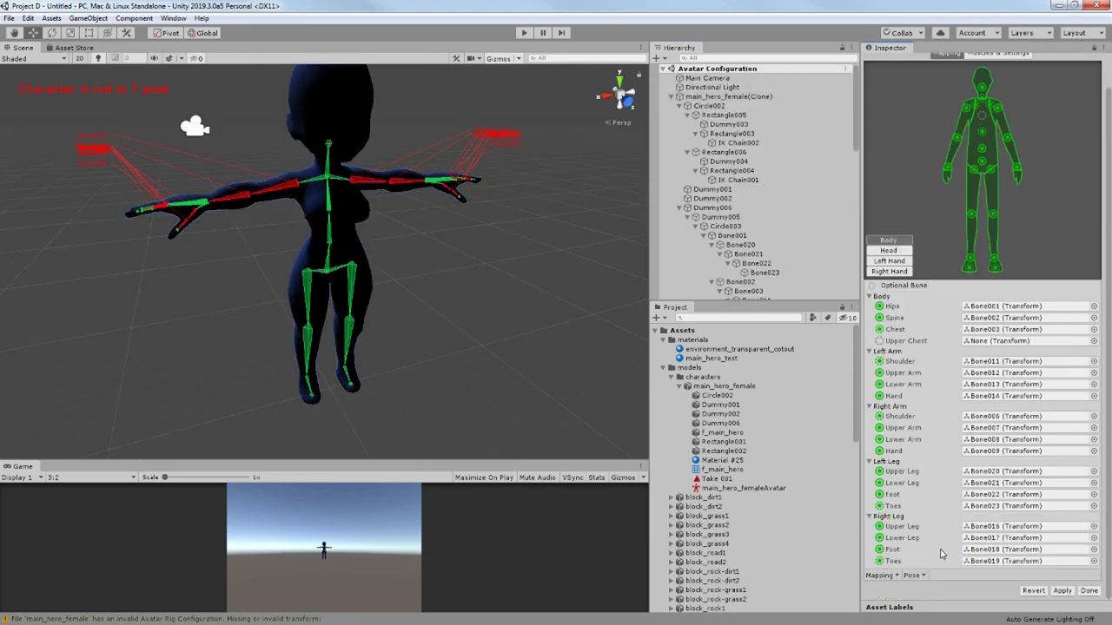
- Enforce the T-pose on the character in the main_hero_female avatar configuration
left_click(911, 575)
left_click(937, 601)
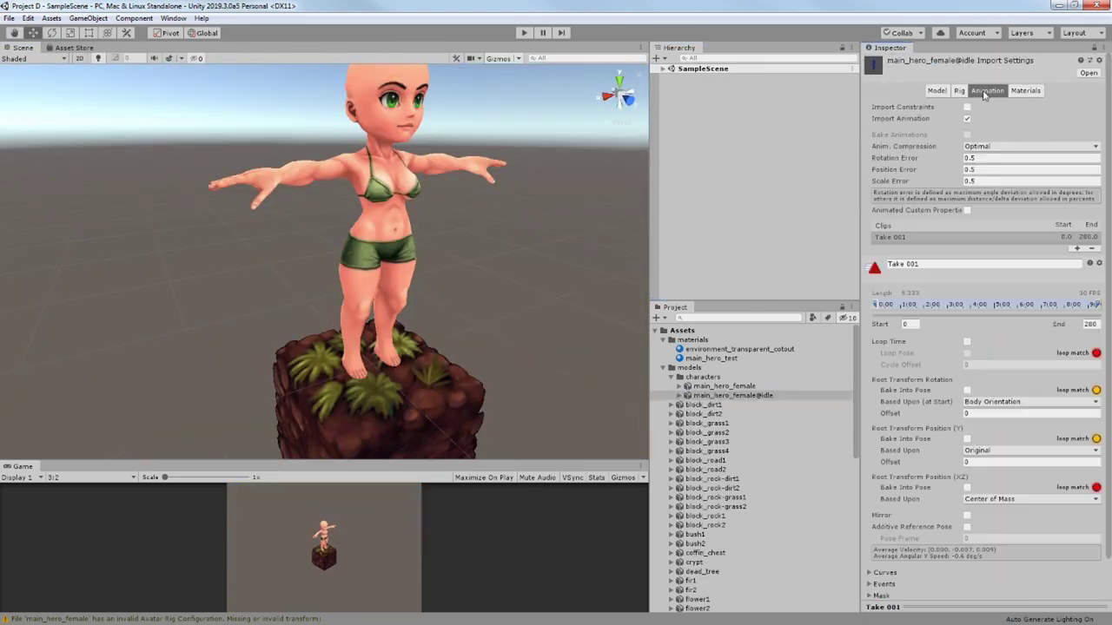
- Limit the main_hero_female@idle clip Take 001 to frames 10–200 and set its Root Motion Node to Dummy006
left_click(916, 326)
type("10")
left_click(1092, 325)
type("200")
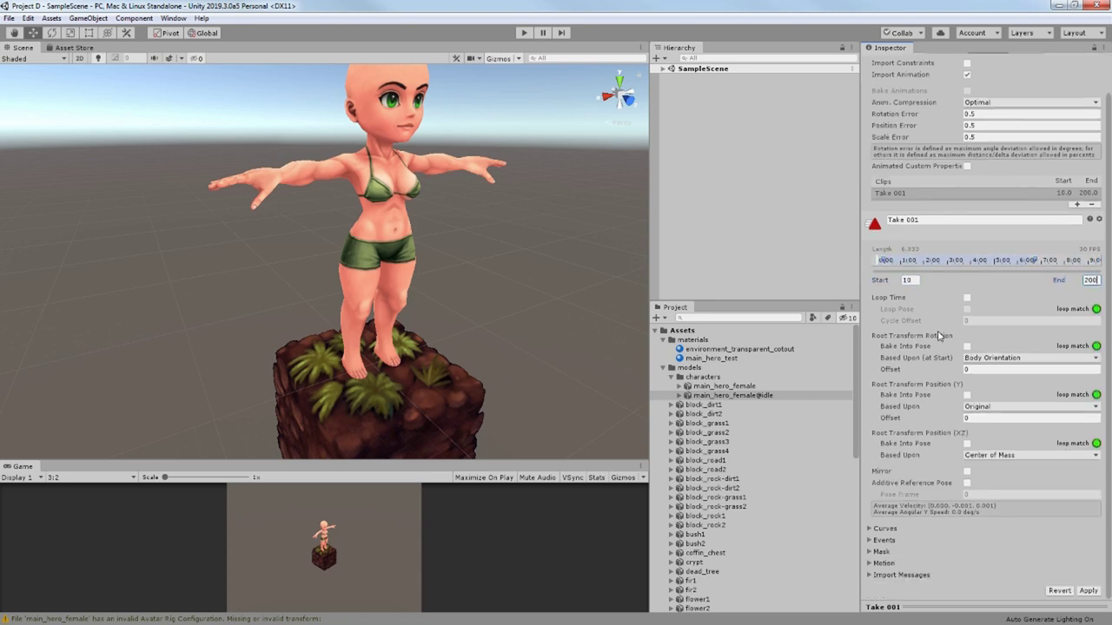
left_click(879, 571)
left_click(1025, 575)
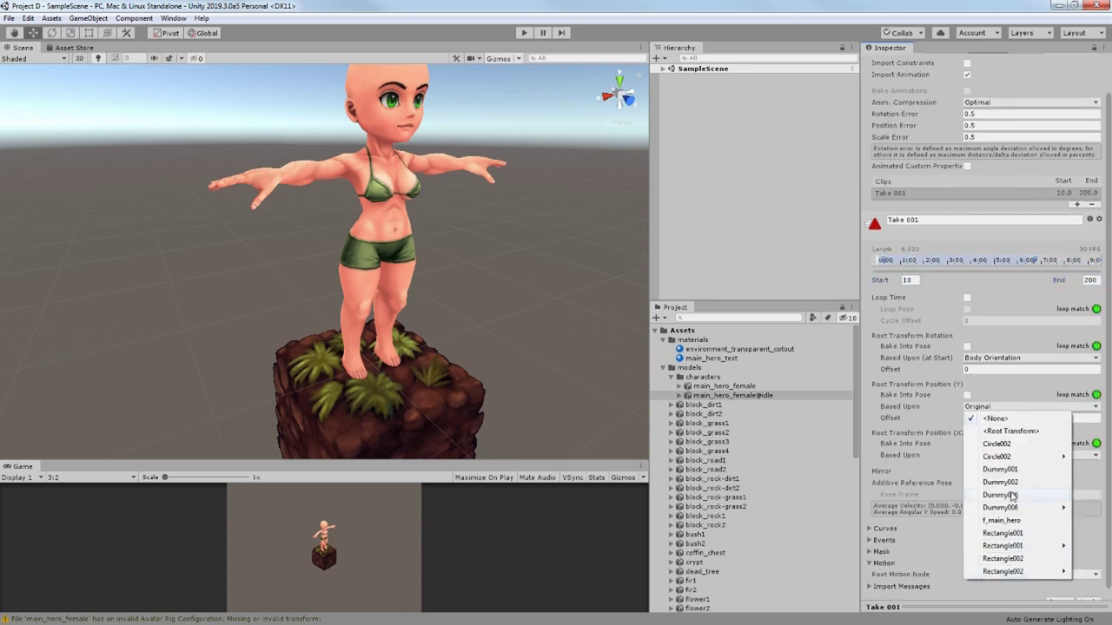
left_click(1012, 497)
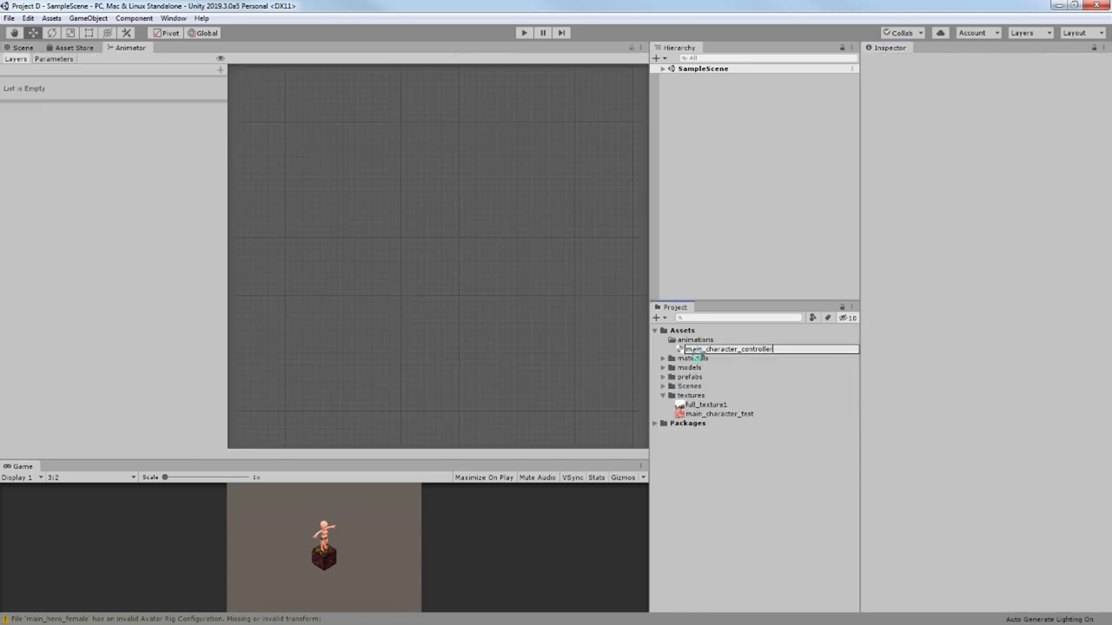
- Name the animator controller main_character_controller and add the Take 001 clip as its default state, placed between Entry and Exit
key("Return")
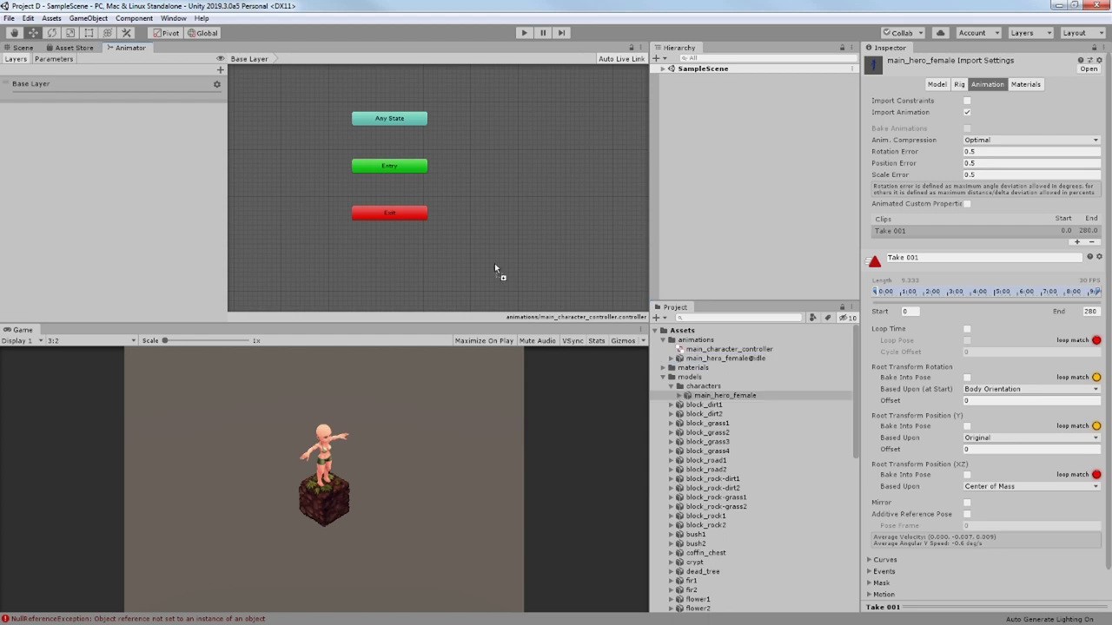
left_click_drag(501, 273, 397, 242)
left_click_drag(401, 196, 396, 206)
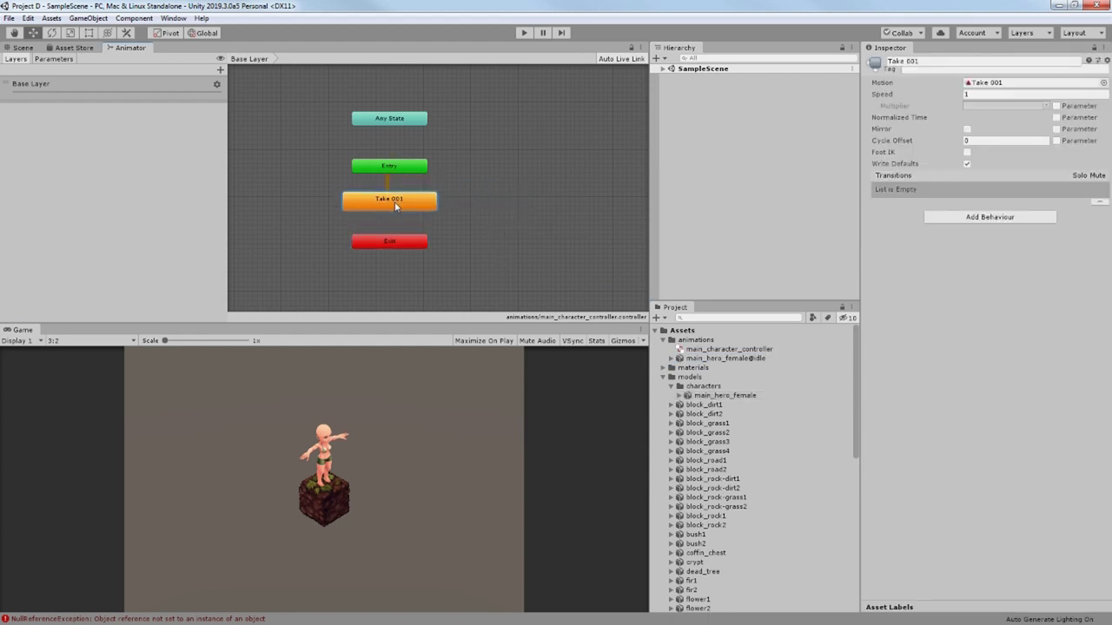
- Run the scene to check the character's idle animation
left_click(714, 396)
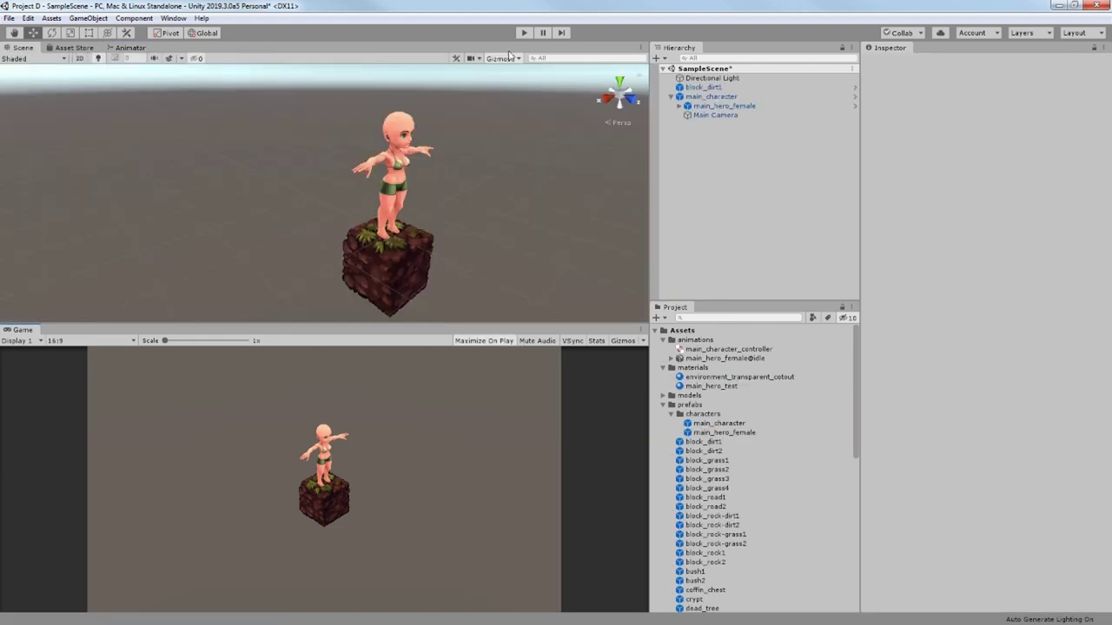
left_click(521, 34)
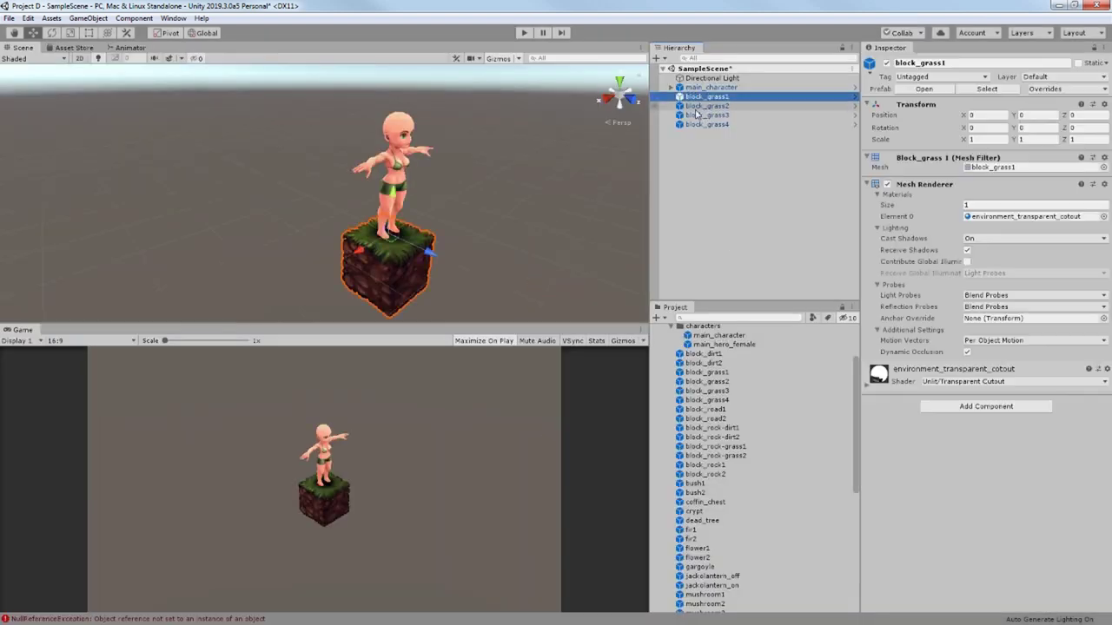
- Move the stacked grass block prefabs side by side and duplicate them in grid-snapped positions to extend the grass field
left_click_drag(390, 250, 338, 265)
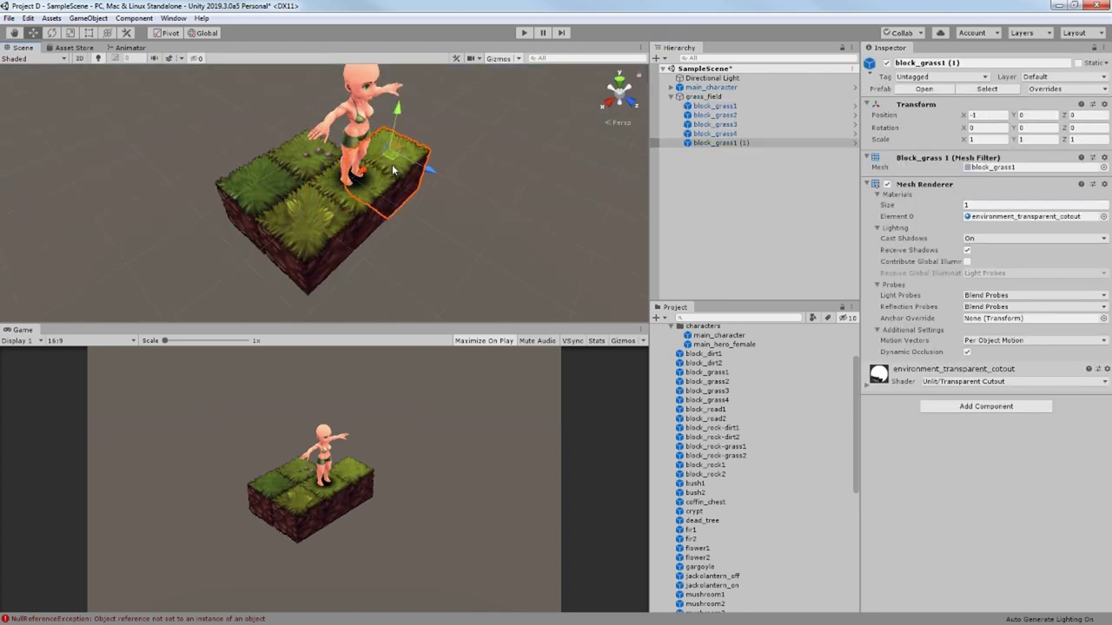
key("ctrl+d")
key("ctrl+d")
left_click_drag(392, 164, 217, 155, "ctrl")
key("ctrl+d")
key("ctrl+d")
left_click_drag(167, 191, 304, 317, "ctrl")
- Duplicate more grass blocks and snap the copies into the remaining gaps to complete a mixed square field around the character
left_click(313, 147)
key("ctrl+d")
left_click_drag(313, 148, 297, 128, "ctrl")
key("ctrl+d")
key("ctrl+d")
left_click(354, 209)
key("ctrl+d")
left_click_drag(353, 208, 308, 250, "ctrl")
key("ctrl+d")
left_click_drag(131, 208, 502, 154, "ctrl")
key("ctrl+d")
- Add the far corner block to the selection of scattered grass blocks and lower them all slightly for uneven ground
mouse_move(390, 166)
middle_mouse_down()
mouse_move(390, 131)
mouse_move(381, 181)
middle_mouse_up()
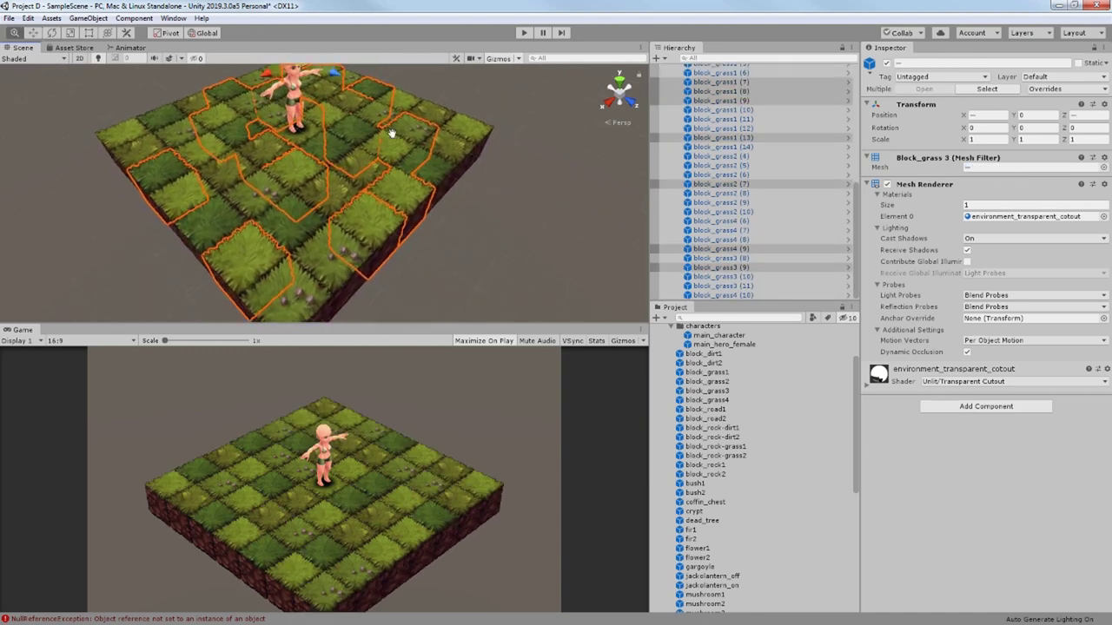
left_click(299, 85, "shift")
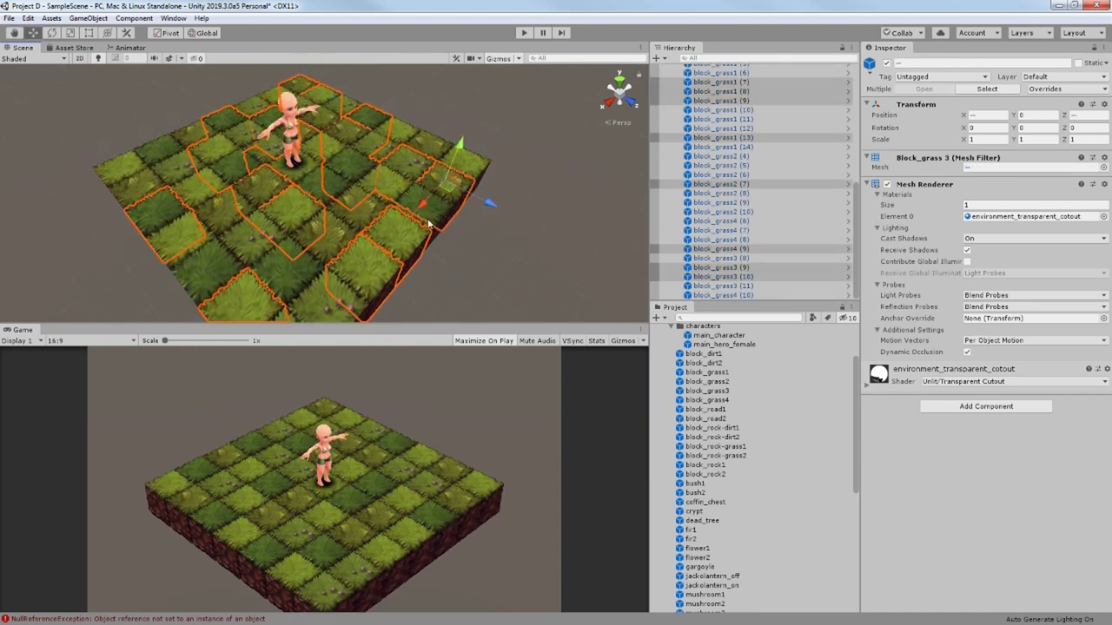
left_click_drag(461, 142, 460, 155)
scroll(459, 154, "down", 3)
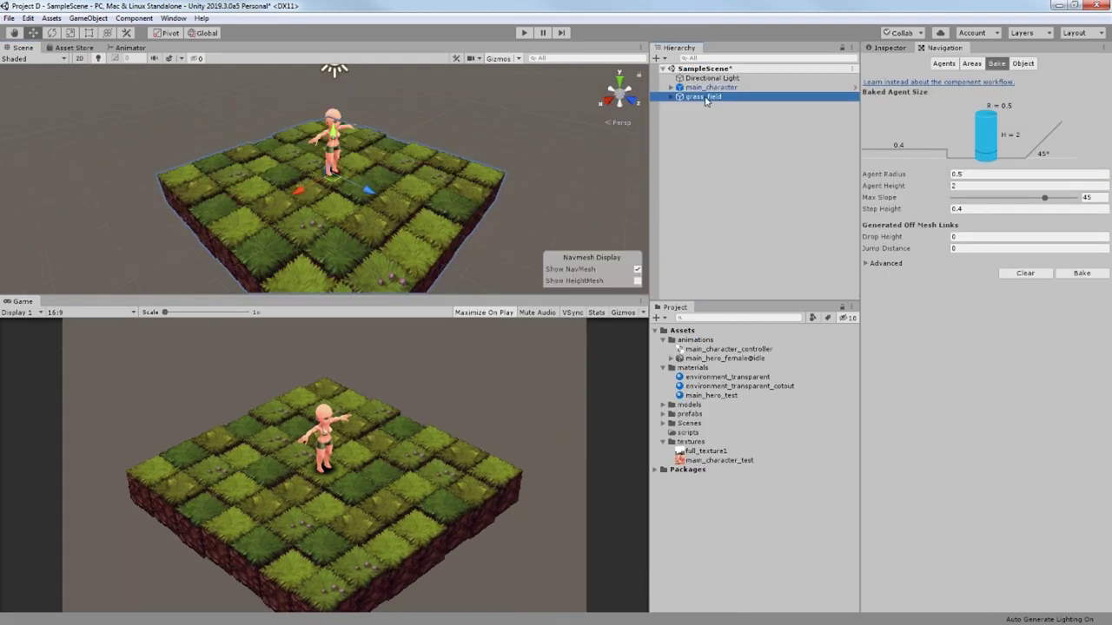
- Create a 3D Plane object in the scene alongside grass_field
right_click(725, 148)
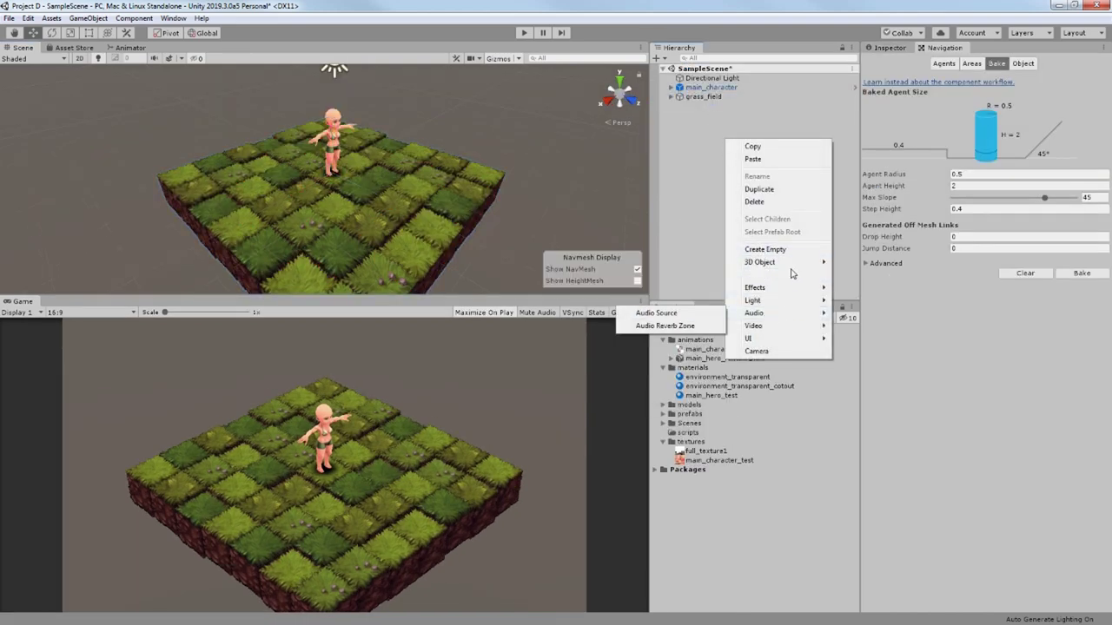
mouse_move(766, 269)
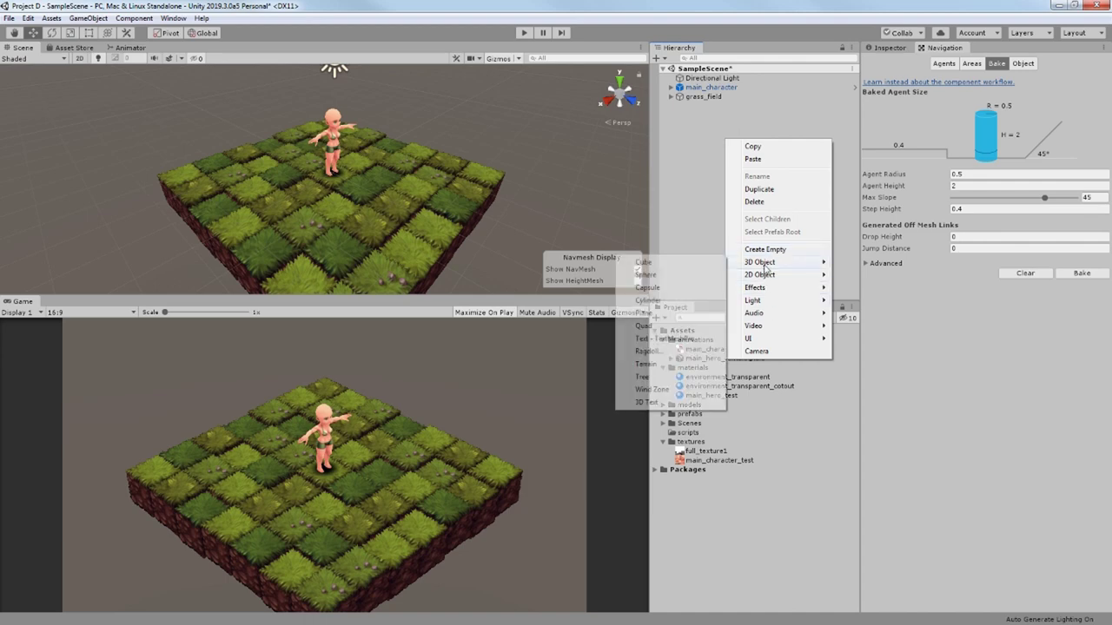
left_click(657, 316)
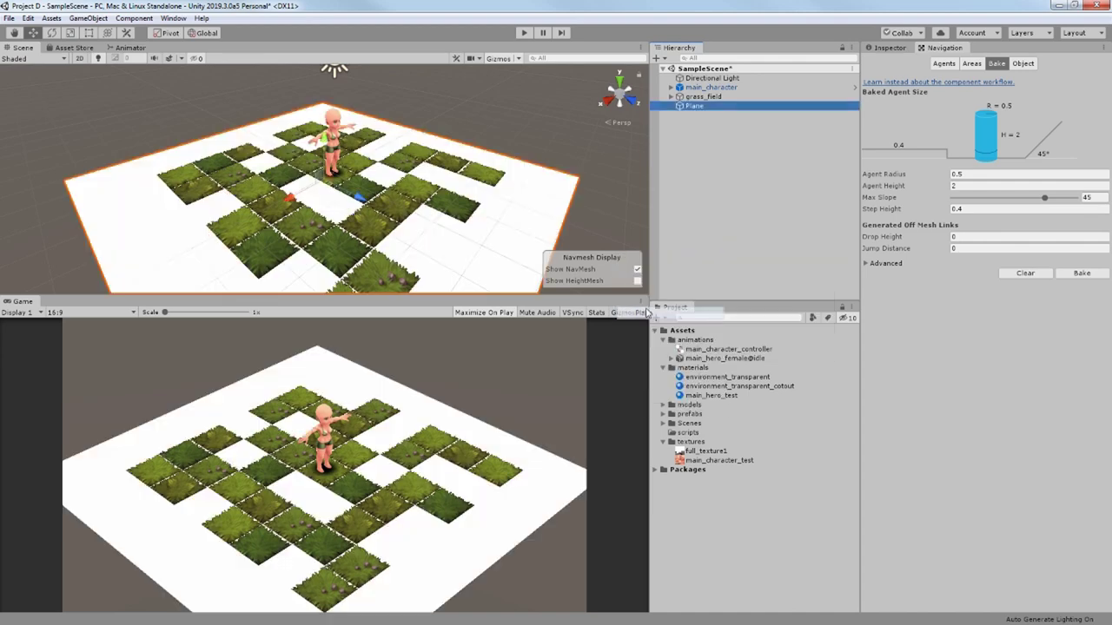
left_click(778, 117)
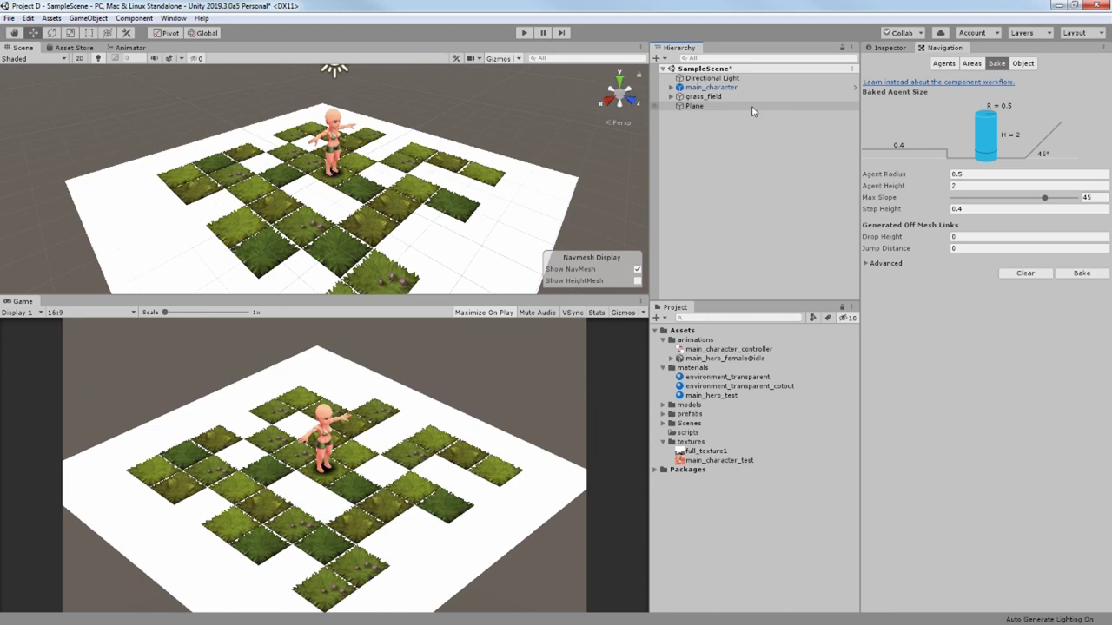
- Scale the Plane to 0.7 on the X and Z axes
left_click(752, 107)
left_click(891, 48)
left_click(971, 128)
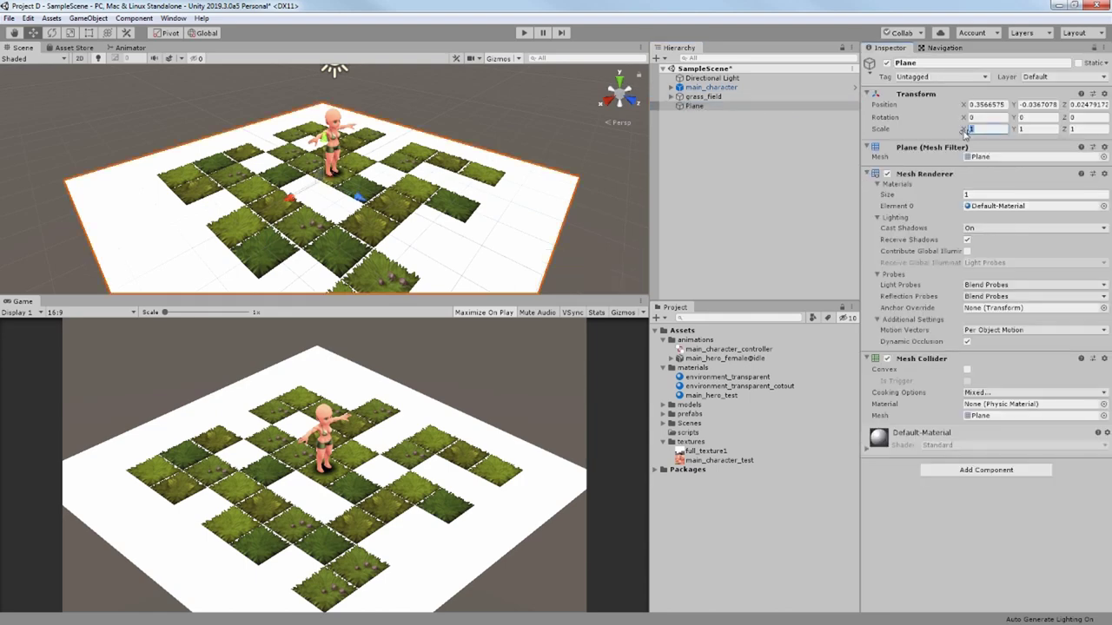
type("0.7")
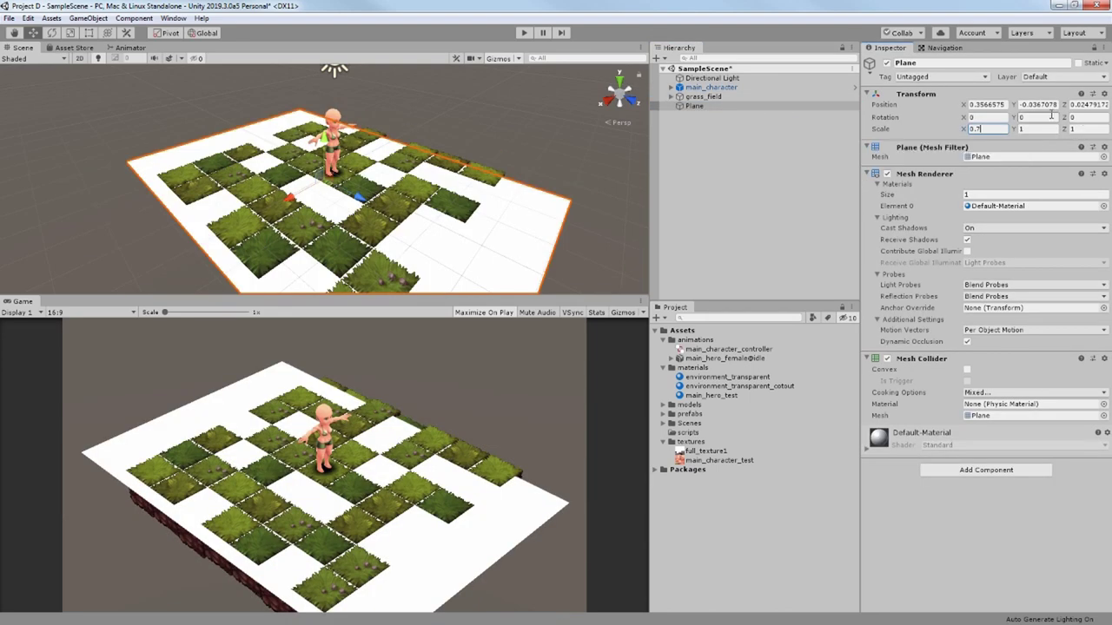
left_click(1077, 129)
type("0.7")
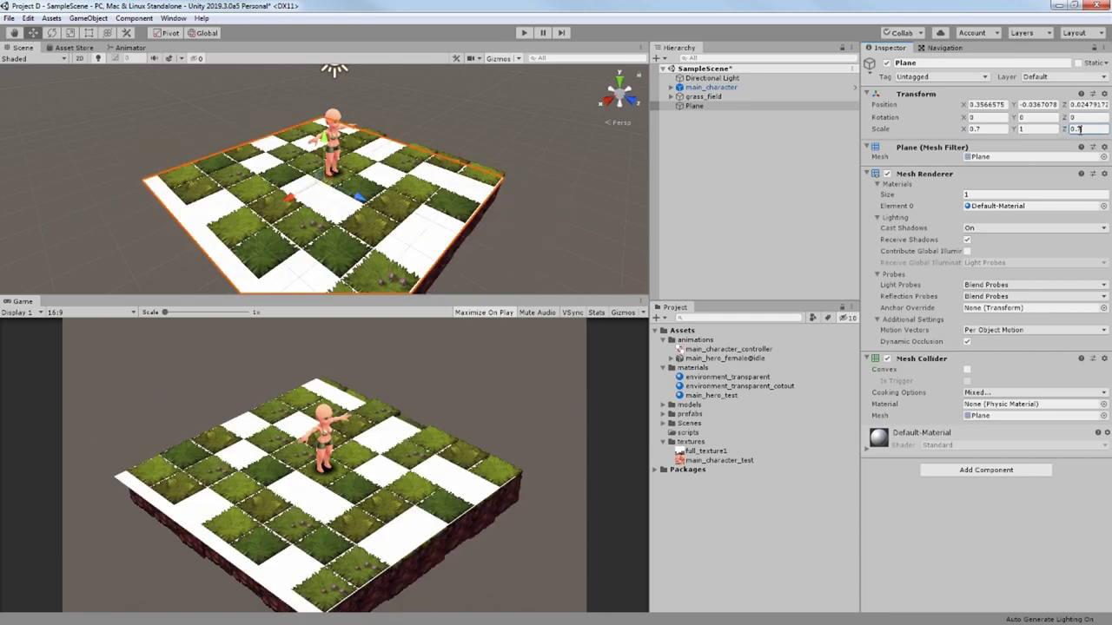
- Set the Plane's position to 0 on the X, Y and Z axes
left_click(1036, 104)
type("0")
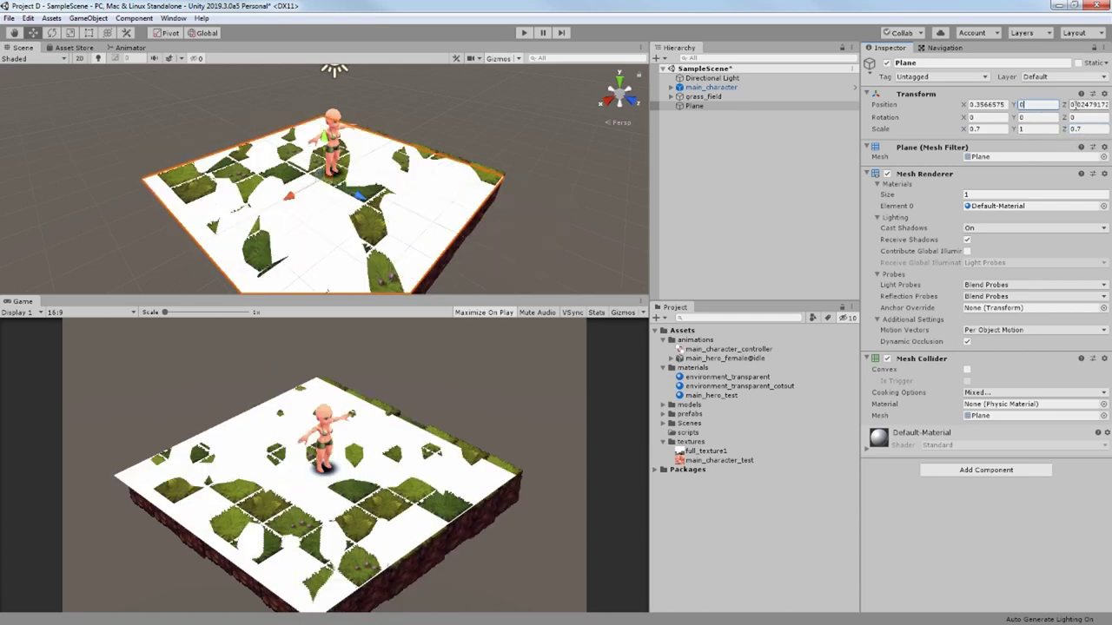
left_click(1086, 105)
type("0")
left_click(987, 105)
type("0")
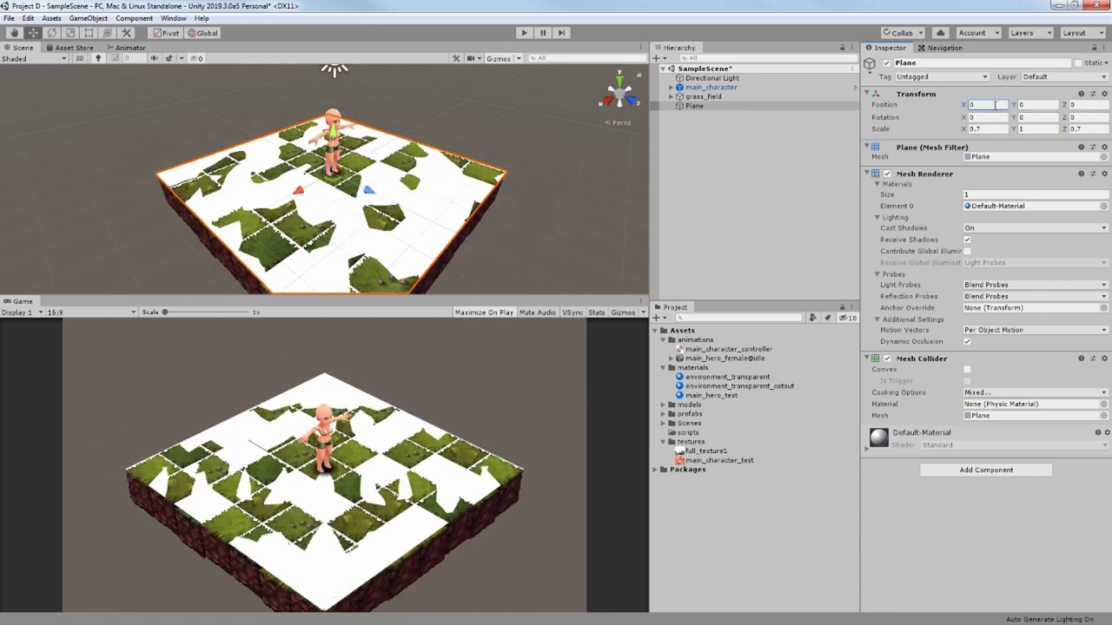
- Parent the Plane to grass_field and assign the Sprites-Mask material to its Mesh Renderer
left_click(695, 106)
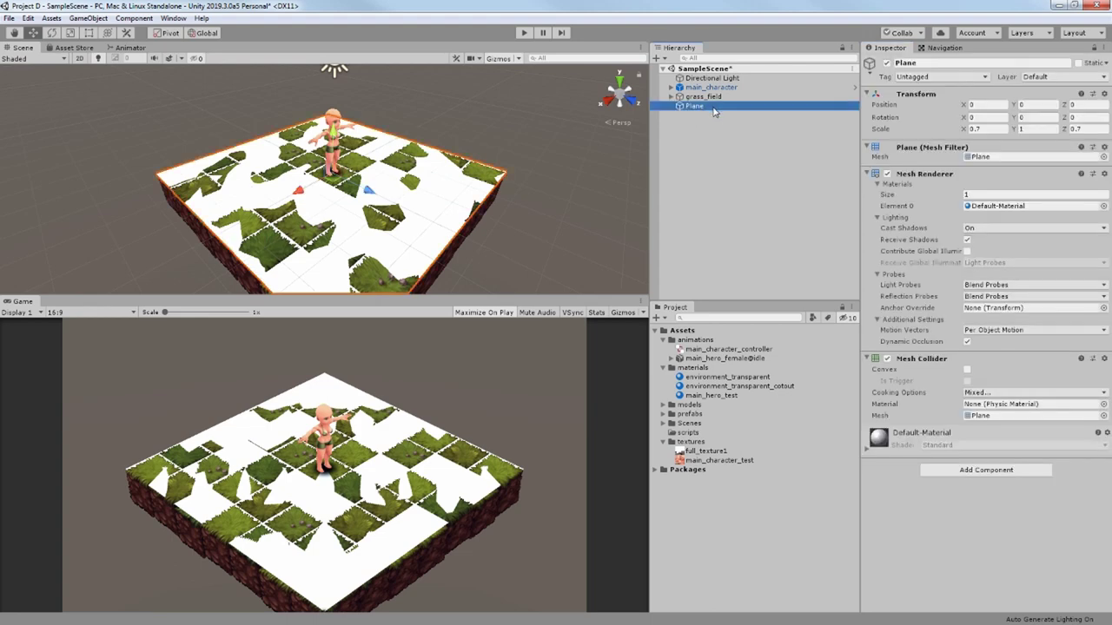
left_click_drag(714, 109, 708, 97)
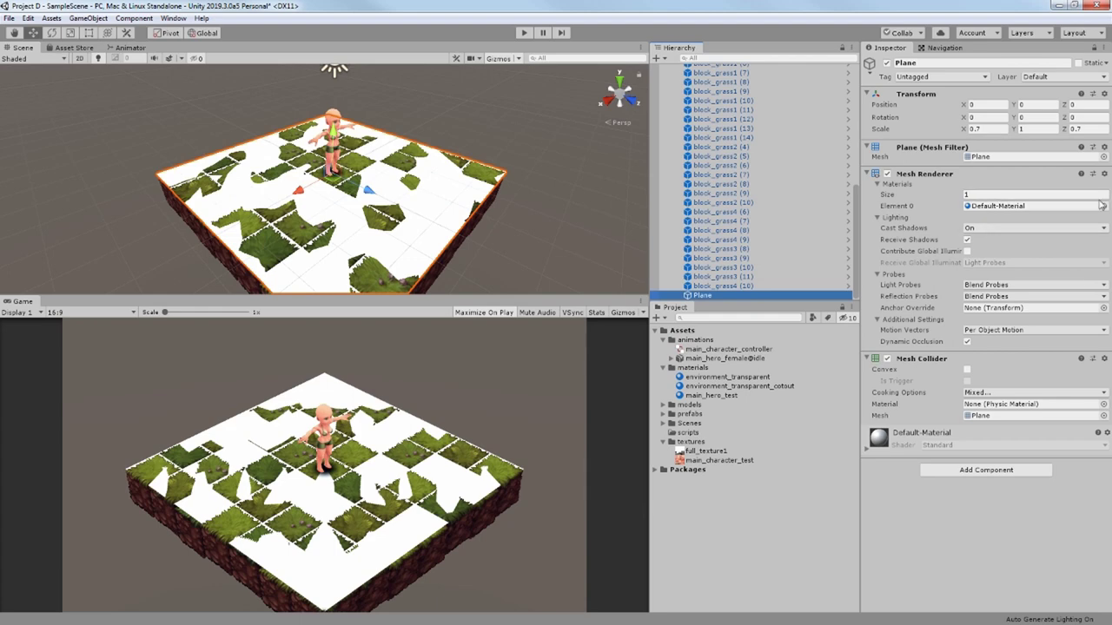
left_click(984, 205)
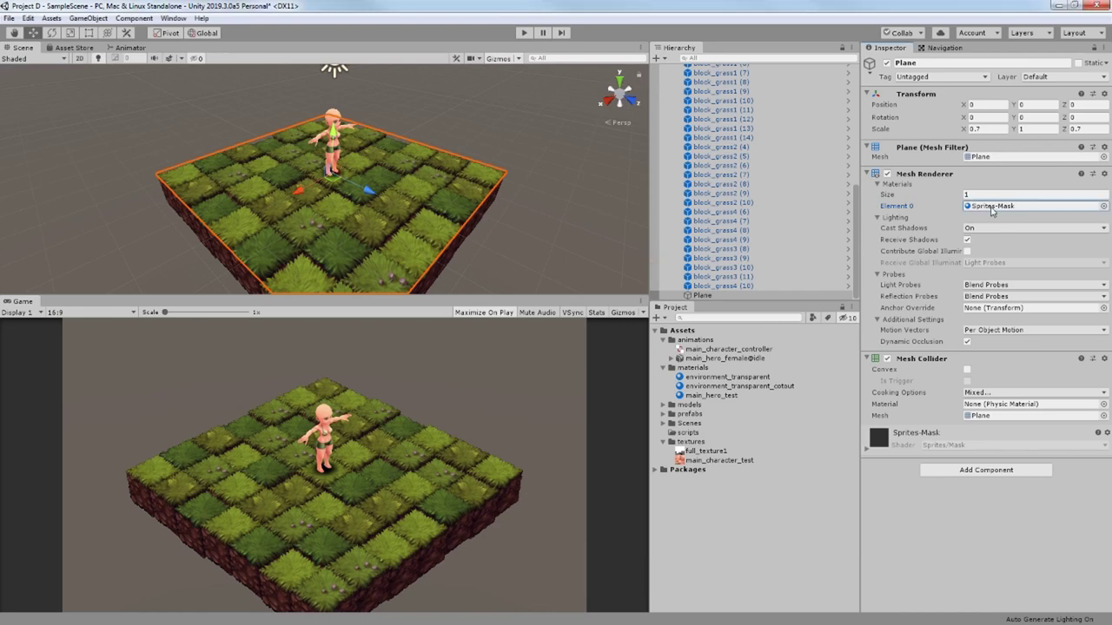
- Bake the navigation mesh over the grass field's Plane
left_click(944, 47)
left_click(996, 63)
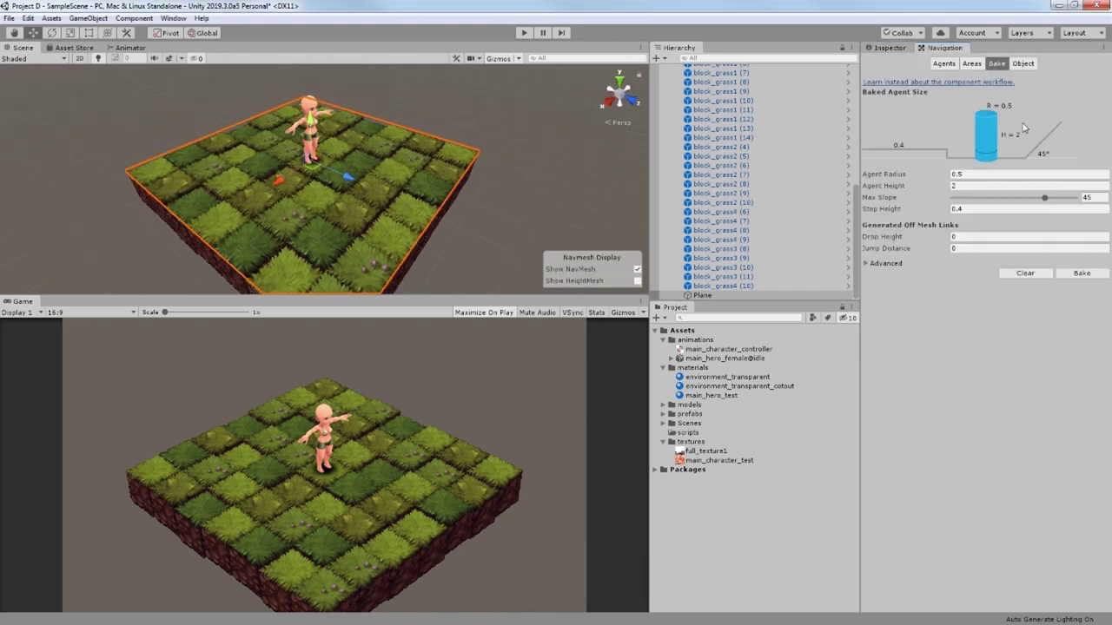
middle_click_drag(432, 239, 461, 231)
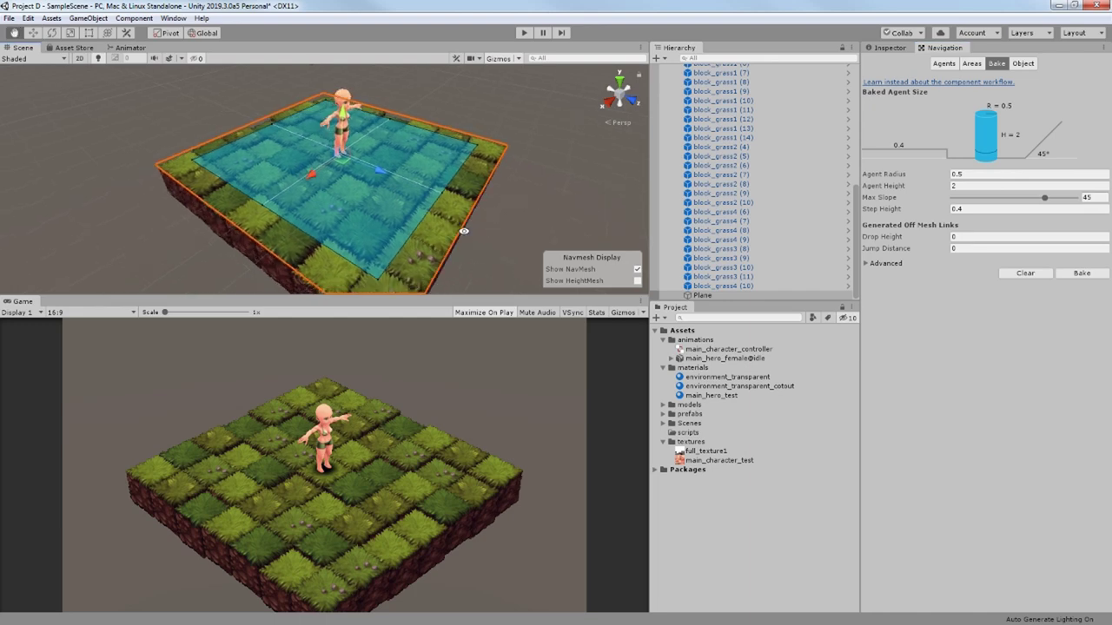
- Add a Nav Mesh Agent component to main_hero_female
left_click_drag(461, 231, 348, 178, "alt")
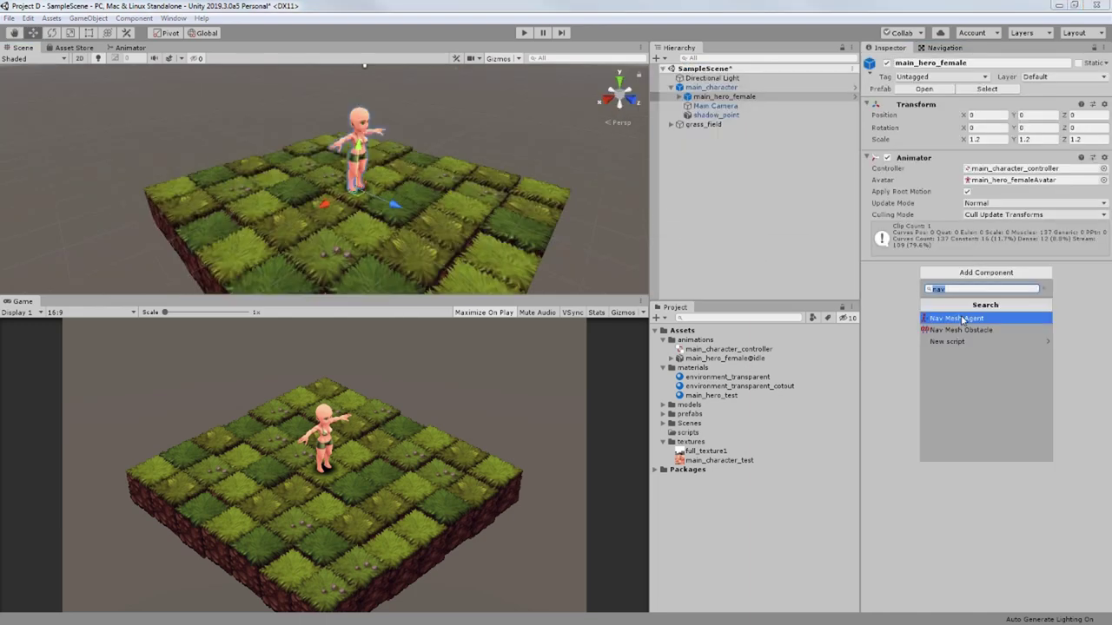
left_click(961, 318)
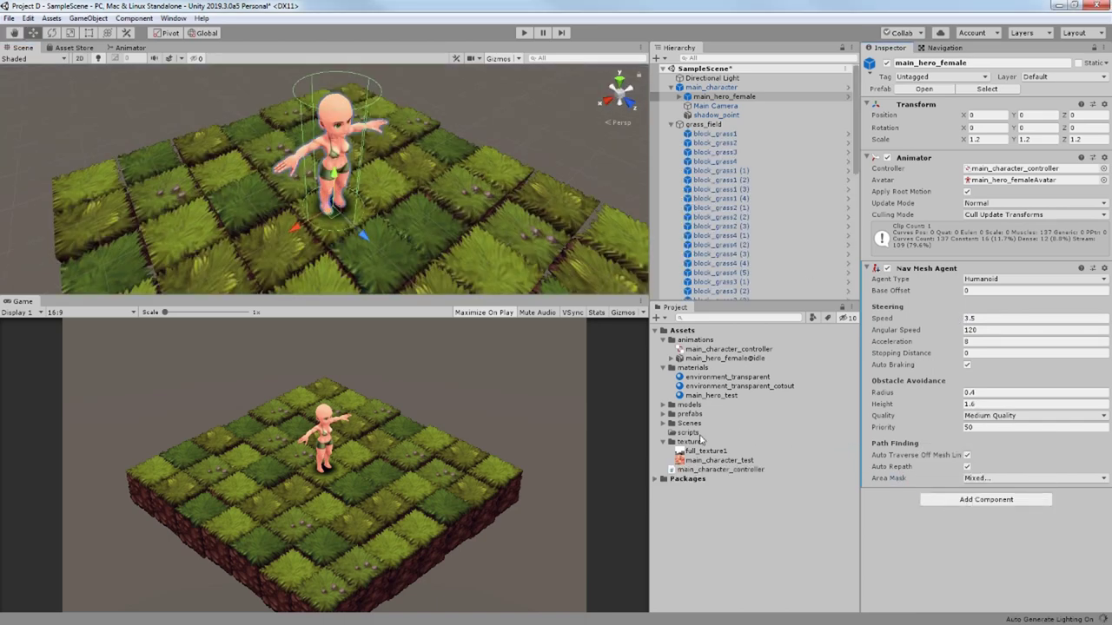
- Move the main_character_controller script into the scripts folder
left_click(720, 469)
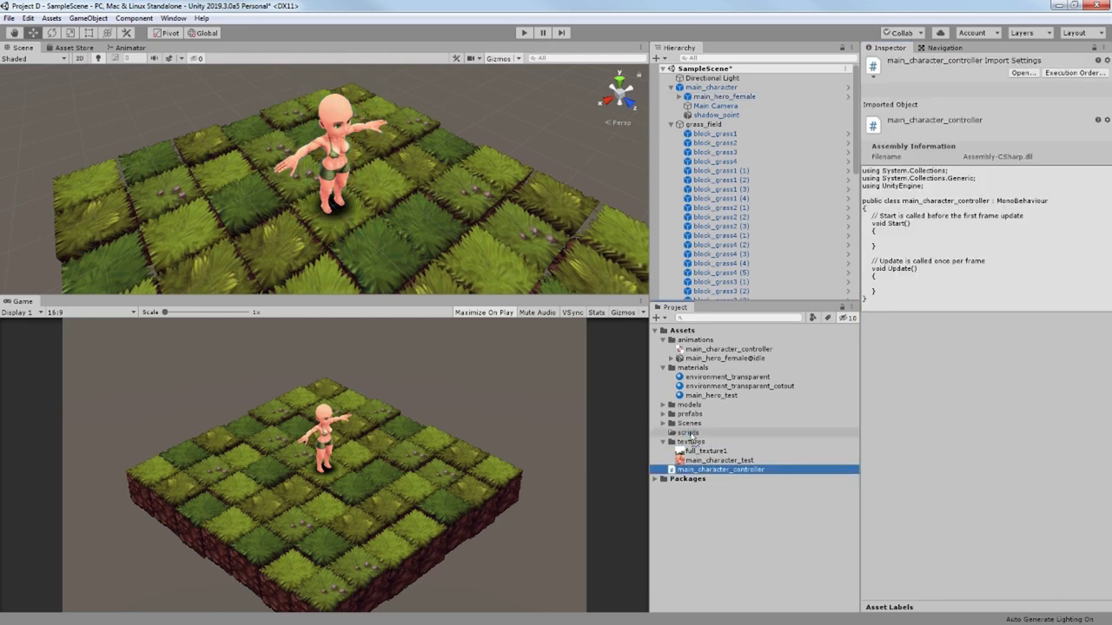
left_click_drag(691, 440, 693, 433)
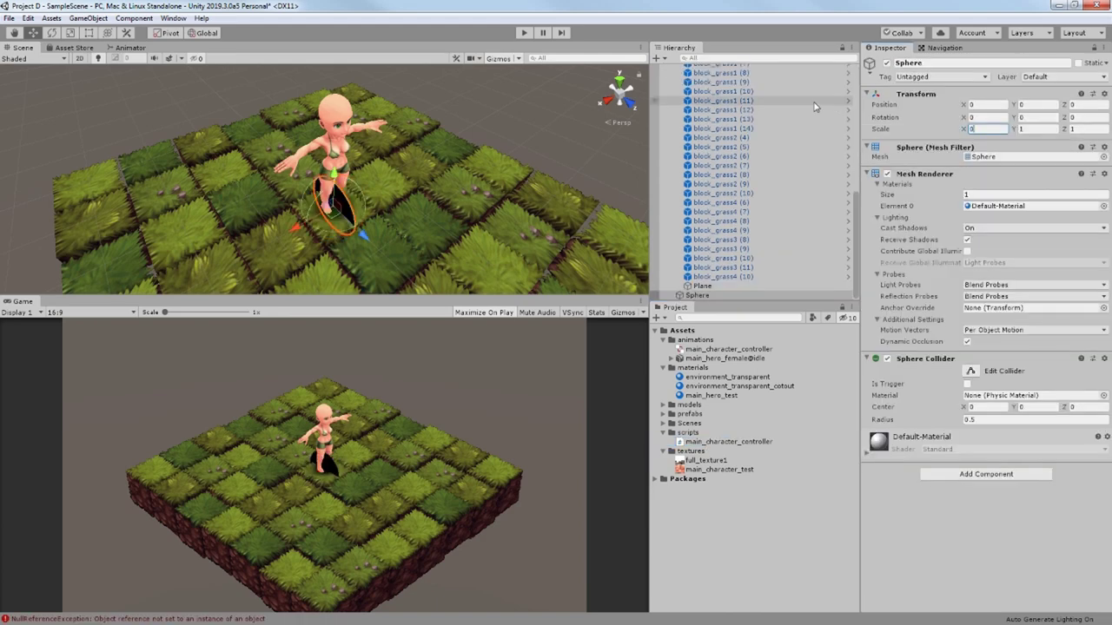
- Scale the Sphere to 0.5 on all axes and move it a few tiles away from the character on the grass
type("1.5")
key("Tab")
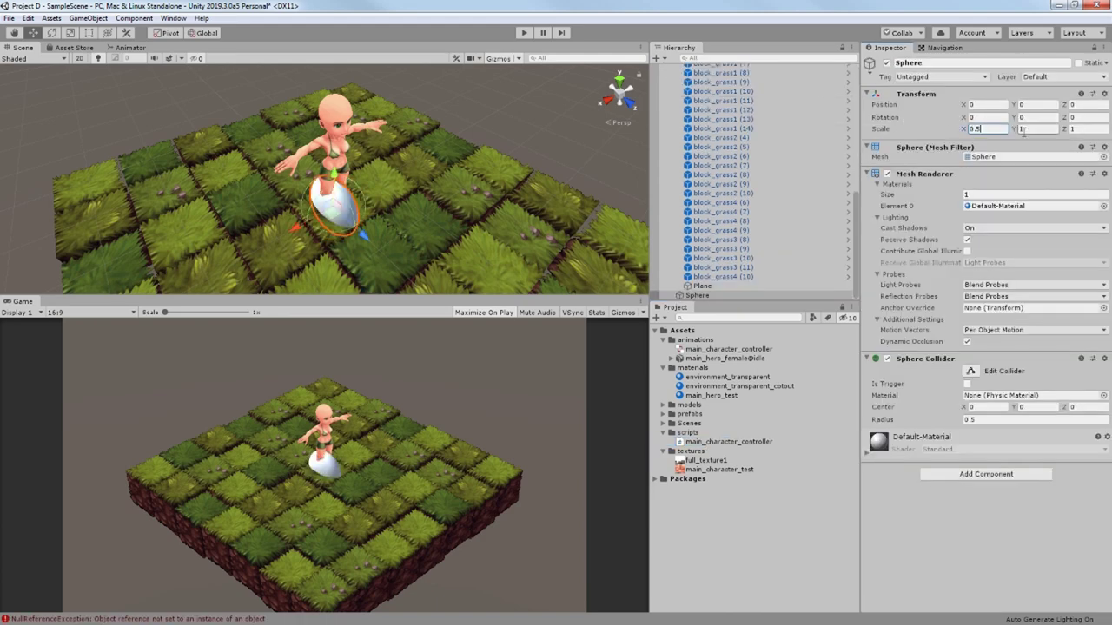
type("0.5")
left_click(1094, 131)
type("0.5")
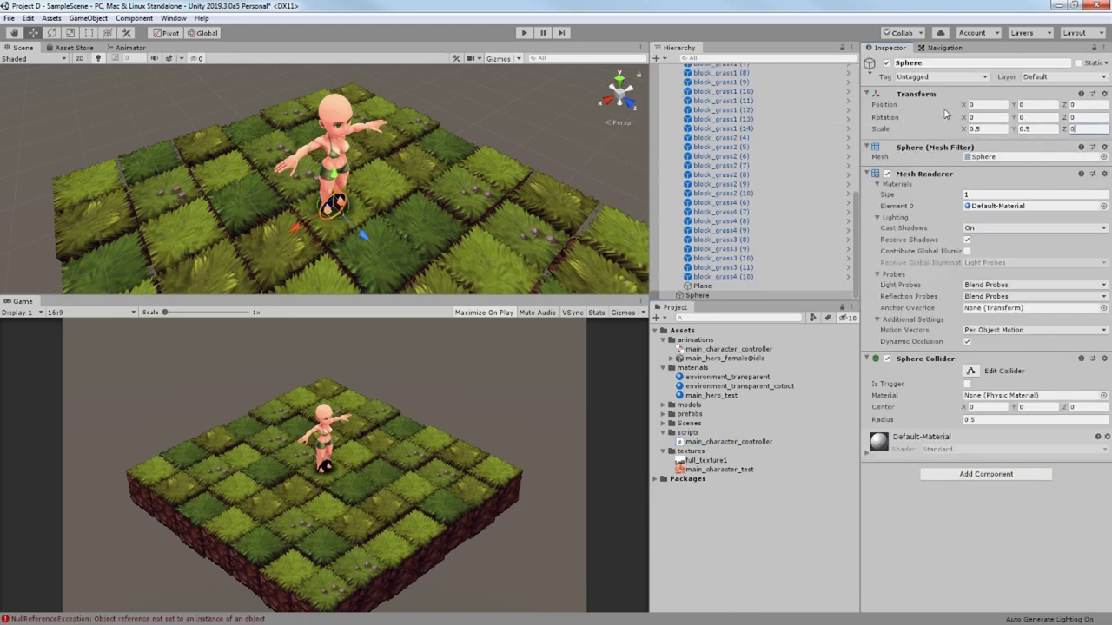
left_click_drag(329, 222, 153, 211)
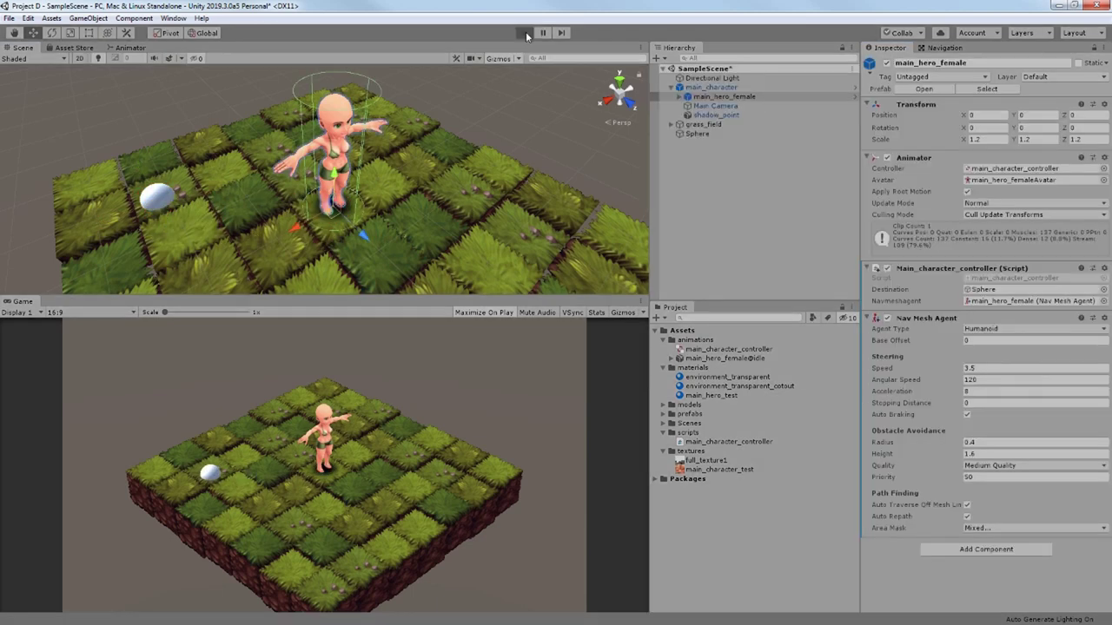
- Run the scene to test the character's navigation to the Sphere, and stop play mode
left_click(523, 32)
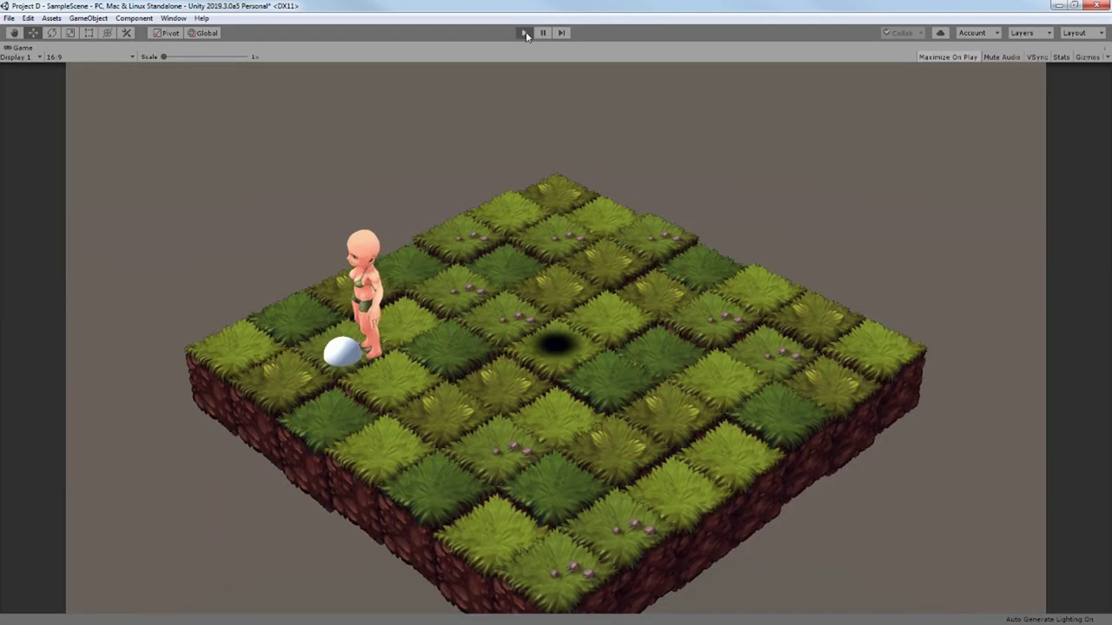
left_click(523, 32)
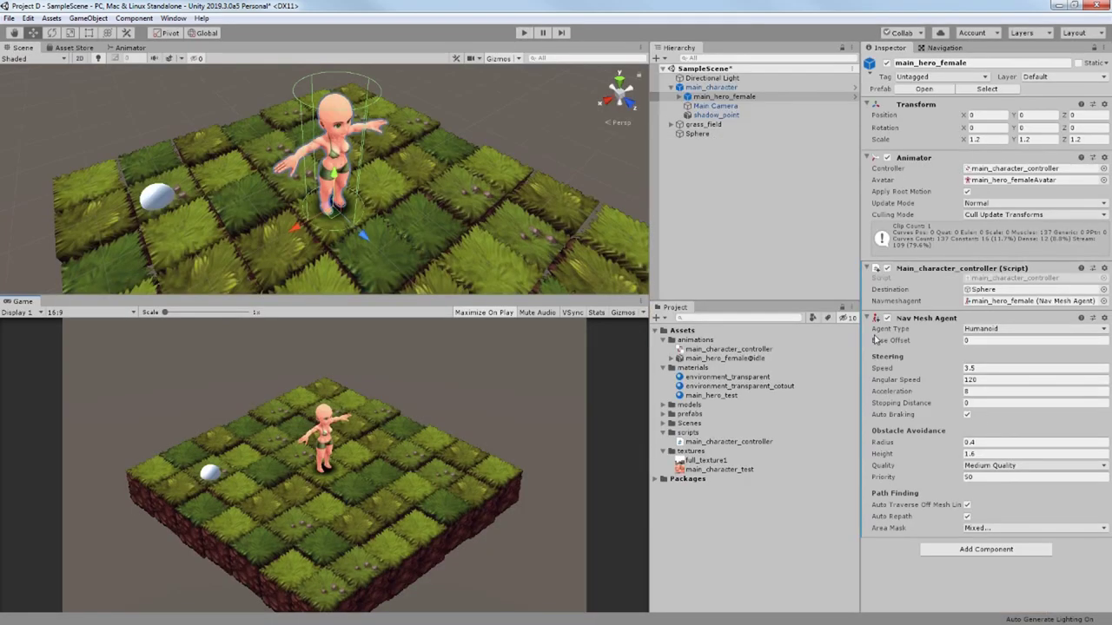
- Set the Nav Mesh Agent's angular speed to 1000, and run the scene briefly to test how the character turns
left_click(984, 380)
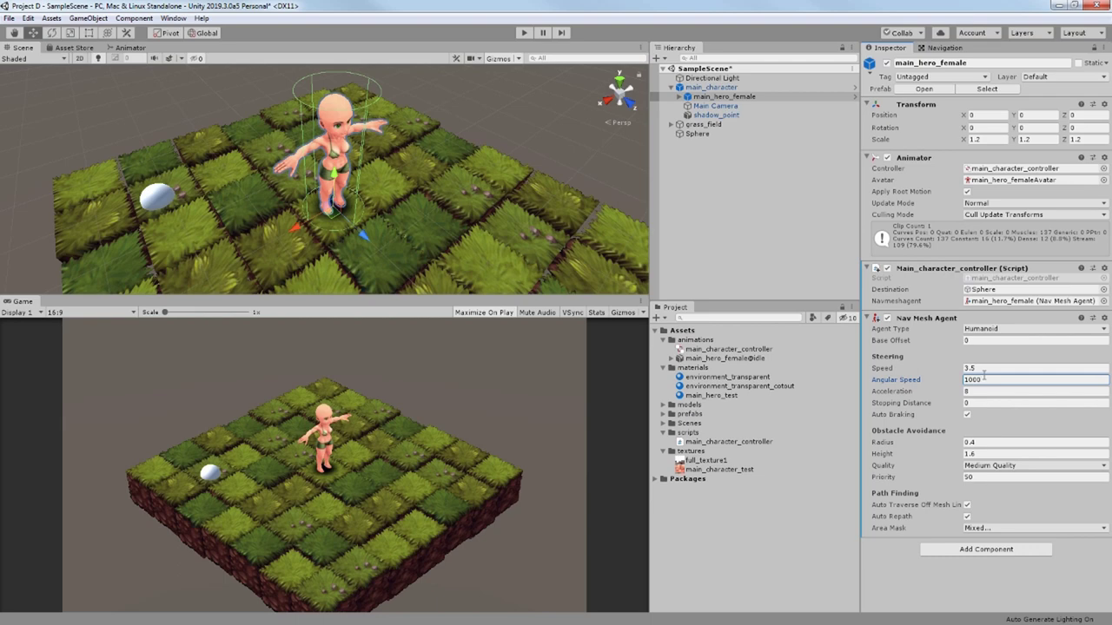
left_click(526, 33)
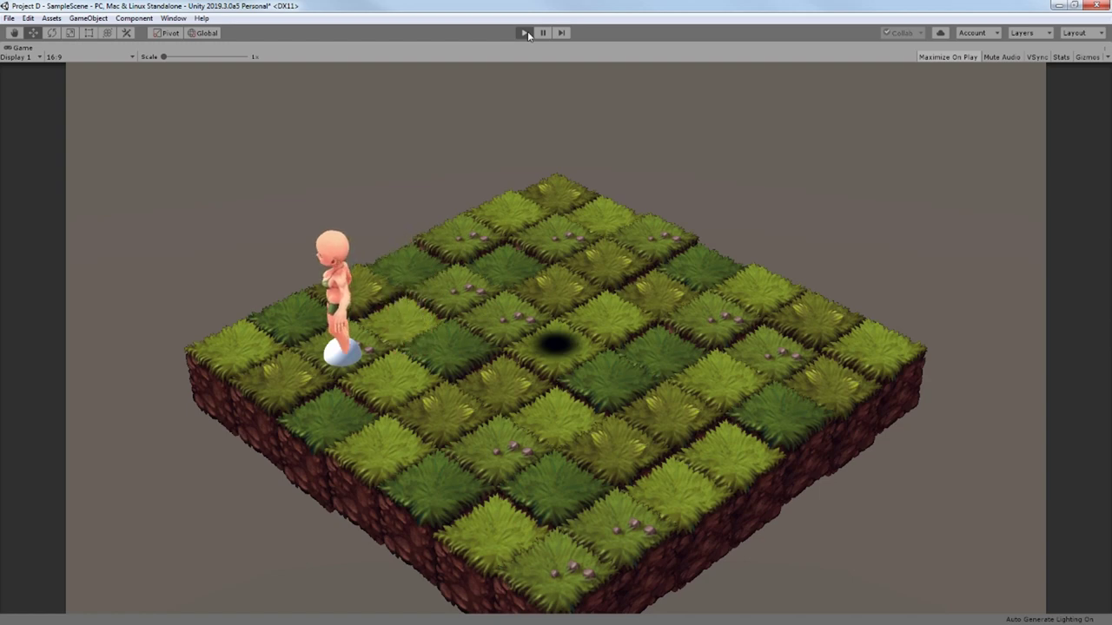
left_click(525, 33)
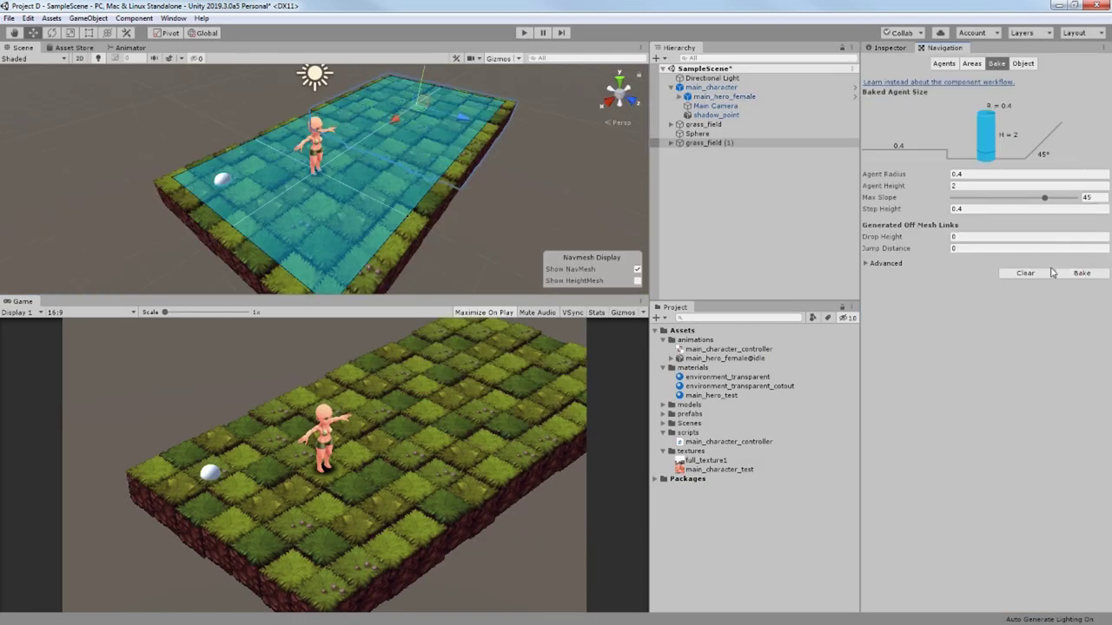
- Move the Sphere to the far end of the extended grass field, and run the scene to test the longer route
left_click(226, 182)
left_click_drag(226, 185, 490, 108)
left_click(524, 34)
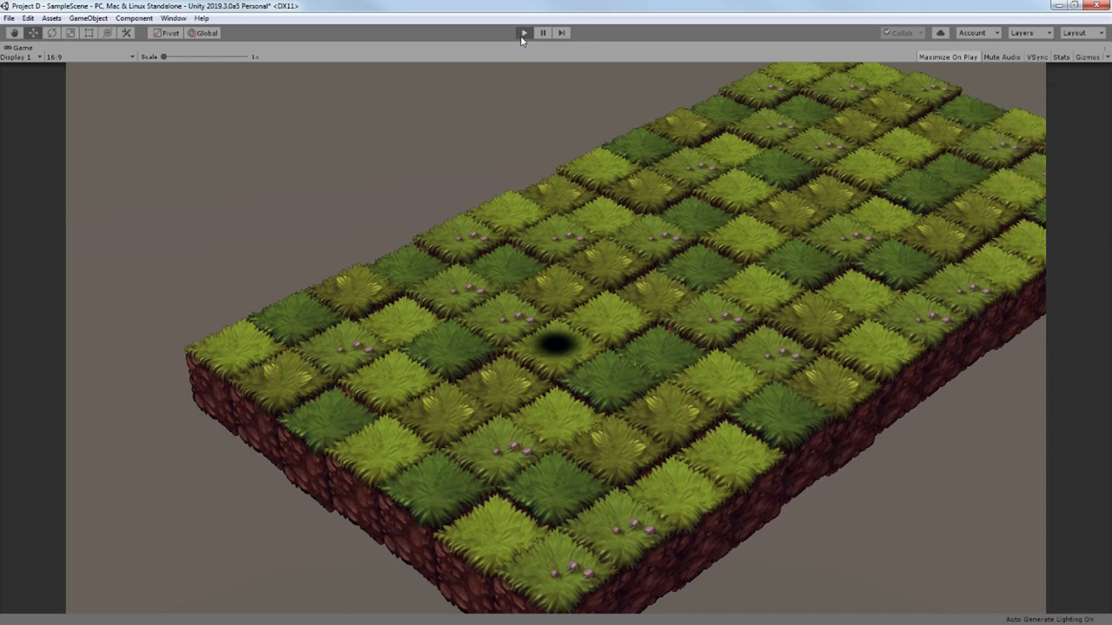
left_click(523, 33)
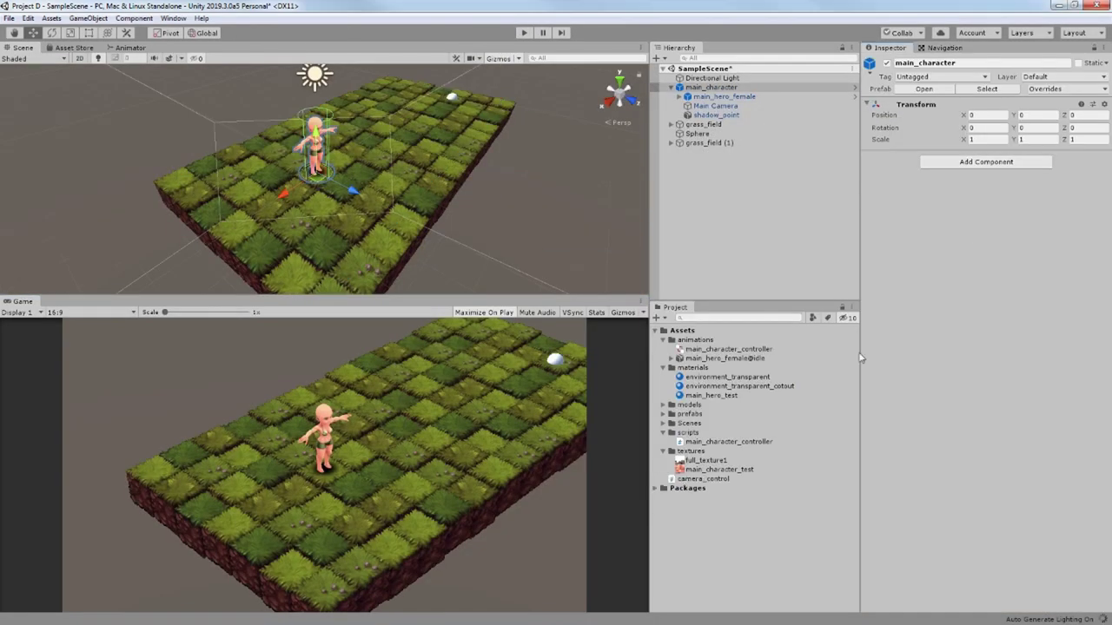
- Move the camera_control script into the scripts folder and attach it to main_character
left_click(714, 480)
left_click_drag(726, 481, 698, 437)
left_click_drag(727, 439, 726, 437)
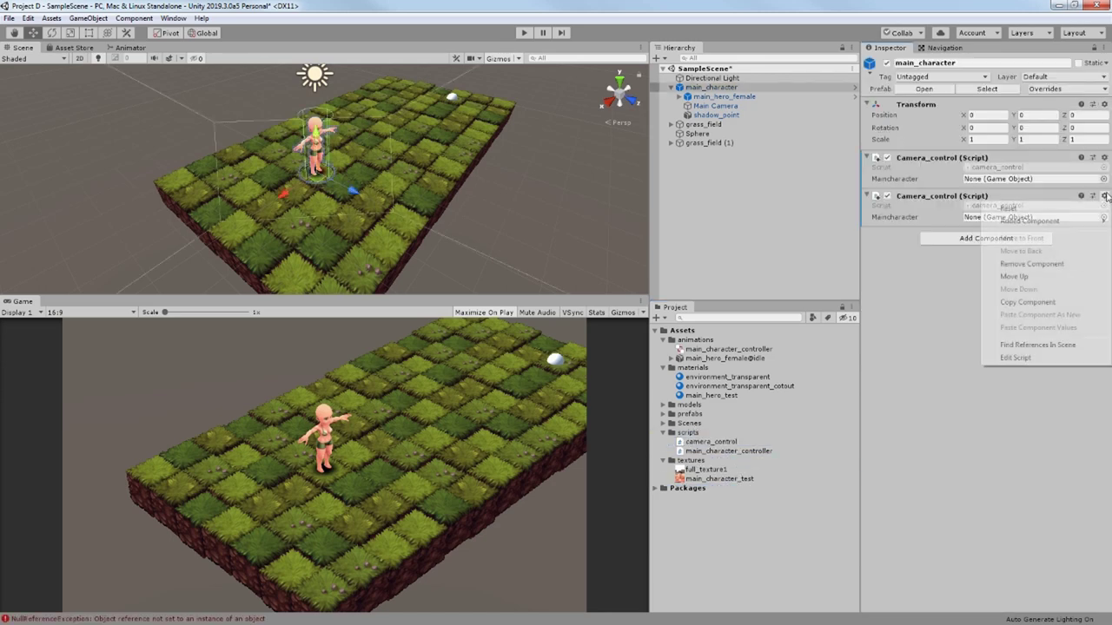
- Remove the duplicate Camera_control component from main_character and assign main_hero_female as the remaining component's Maincharacter
left_click(1104, 196)
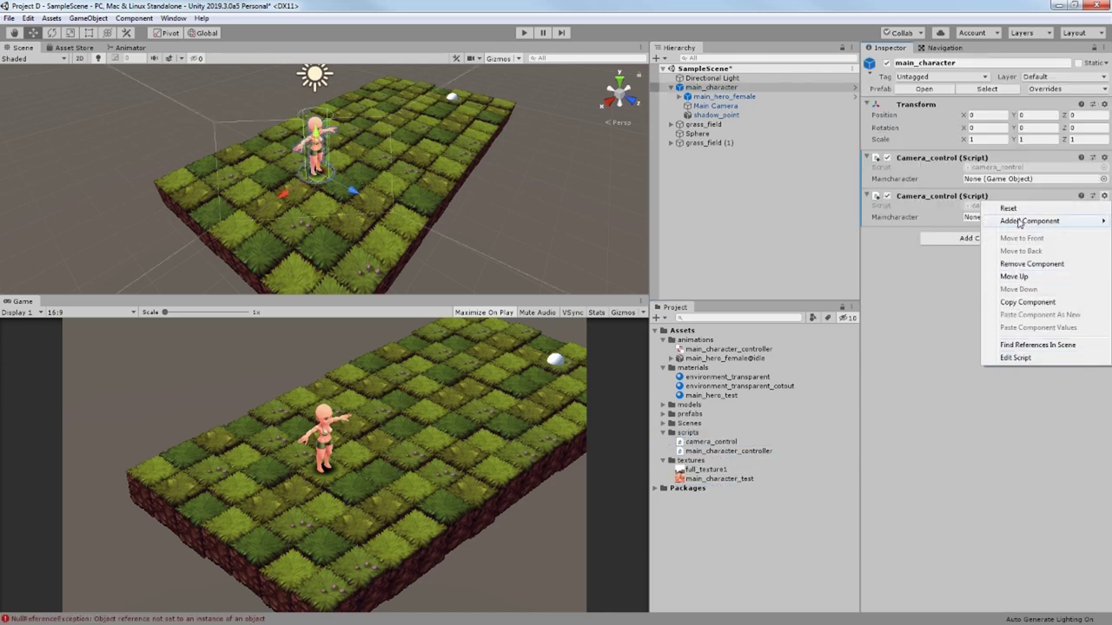
left_click(1019, 266)
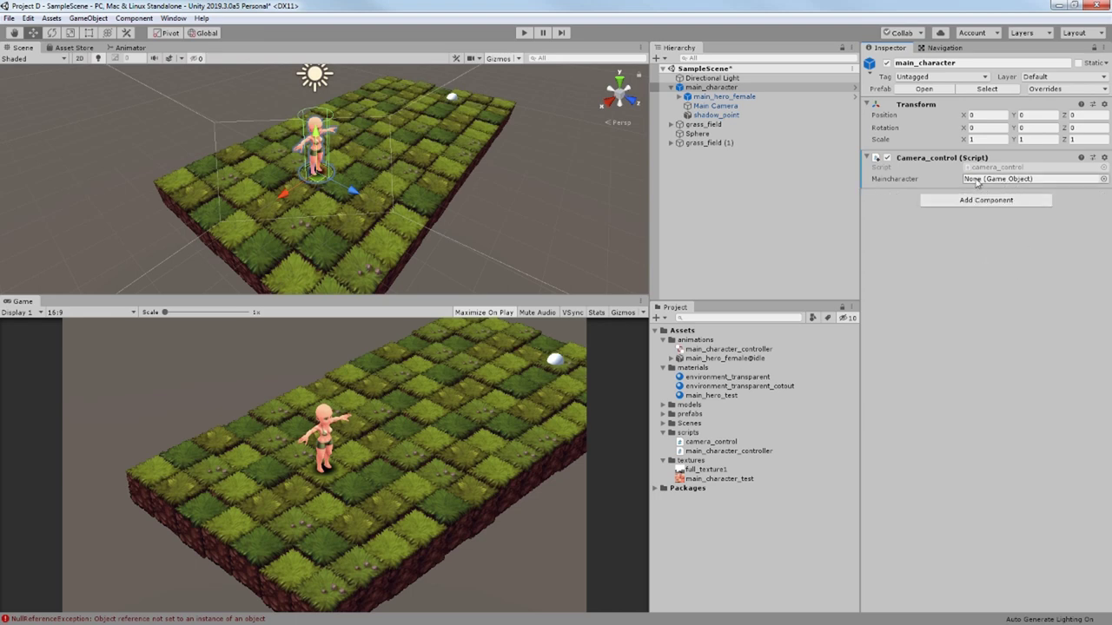
left_click_drag(994, 160, 1011, 179)
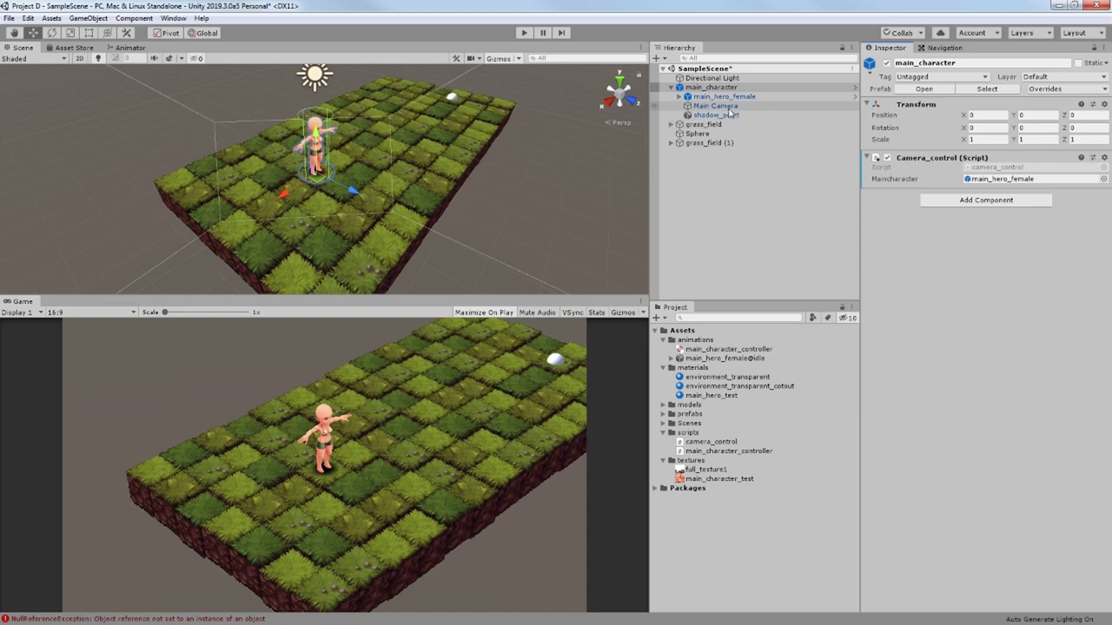
- Run the scene to test the camera following the character, and stop play mode
left_click(522, 34)
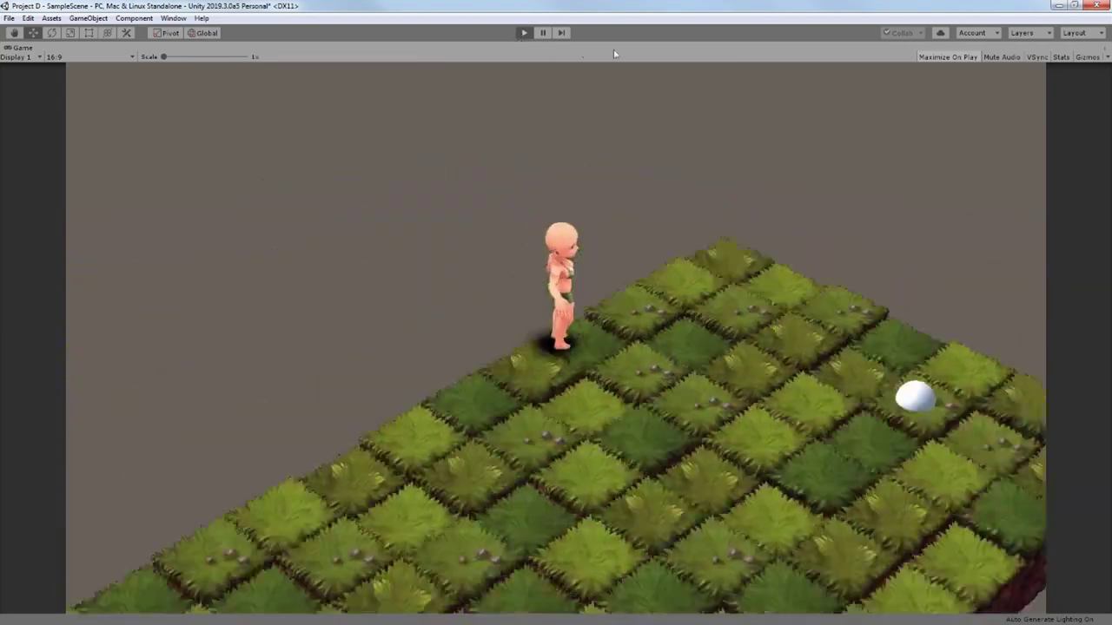
left_click(524, 32)
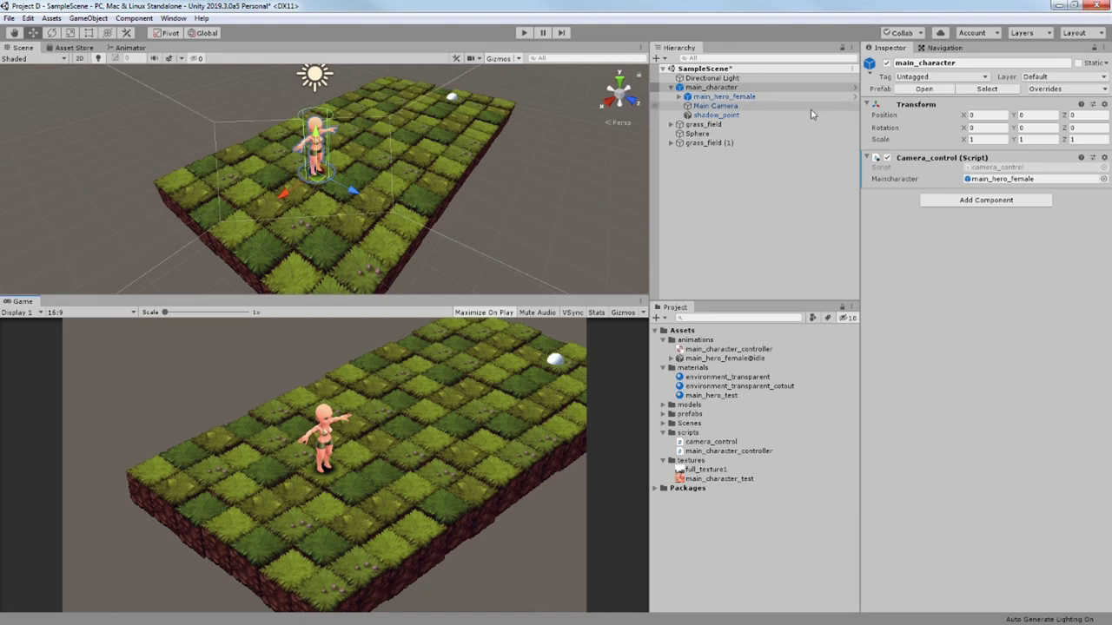
- Replace the nested main_hero_female with a separate instance at the scene's root level, scaled to 1.2 on all axes
left_click(692, 96)
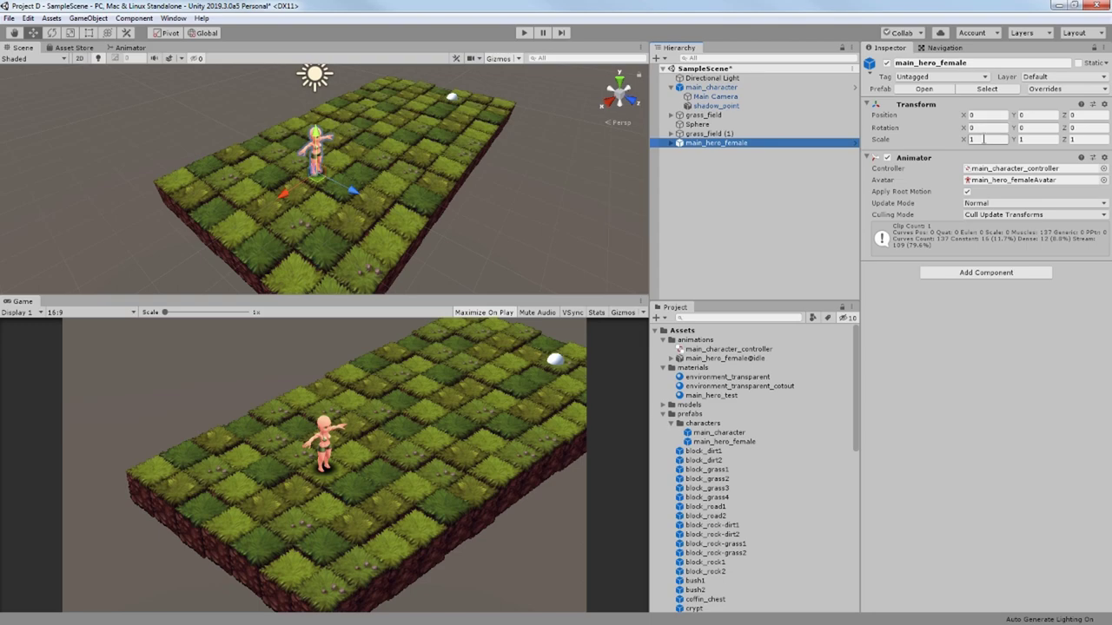
left_click(987, 139)
- Run the scene to check the separated character's movement and the camera, and stop play mode
left_click(524, 32)
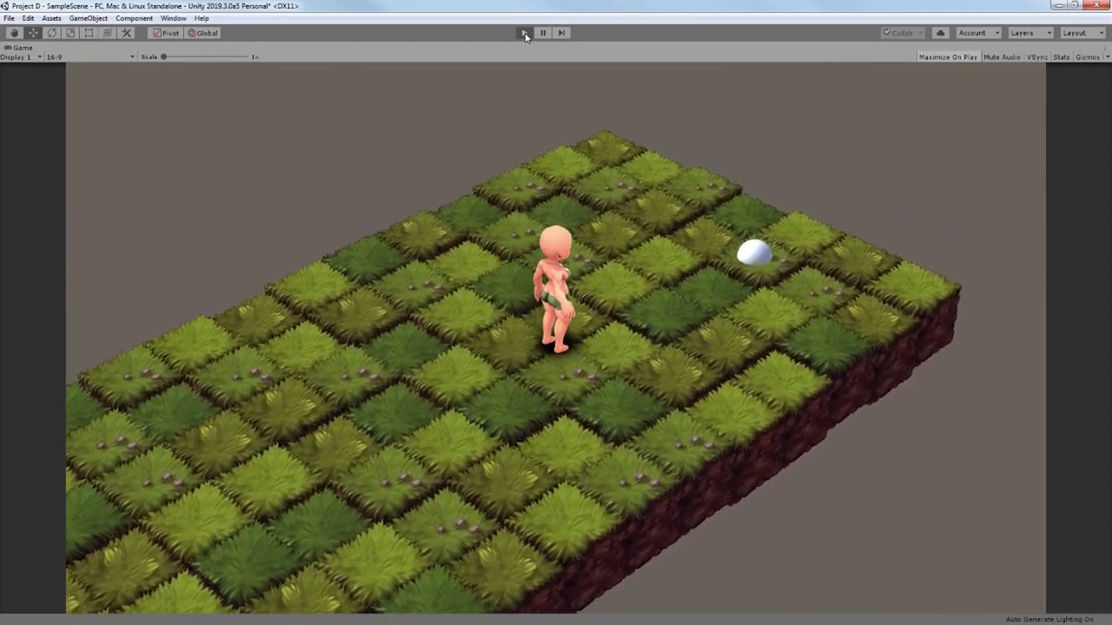
left_click(524, 32)
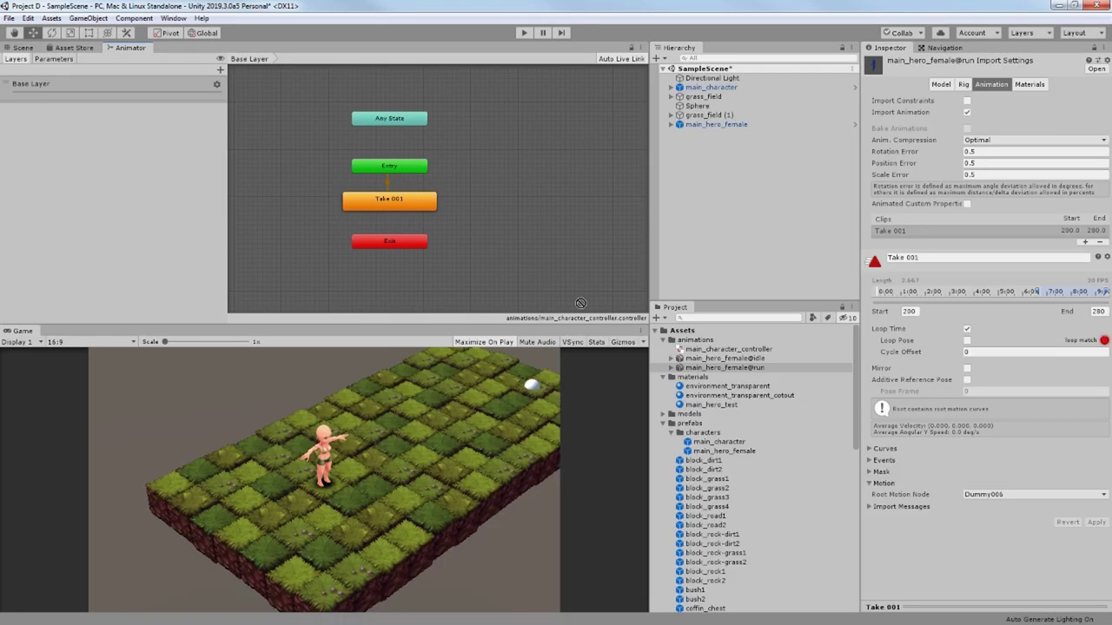
- Add the main_hero_female@run clip to the Animator as a run state, and create transitions between idle and run in both directions
left_click_drag(725, 367, 485, 179)
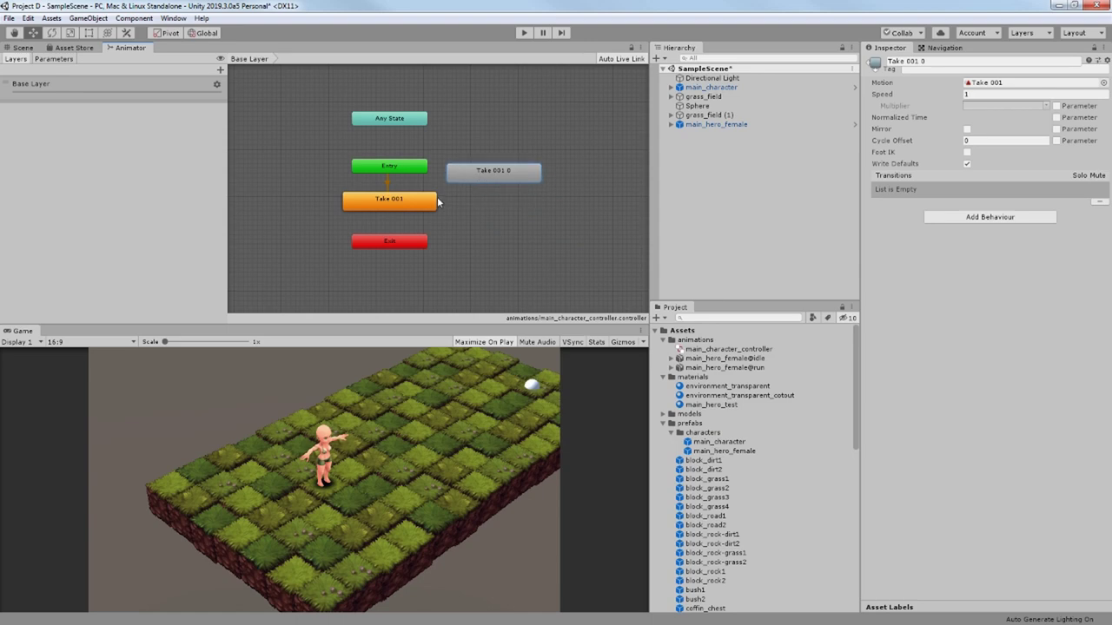
left_click_drag(413, 176, 446, 176)
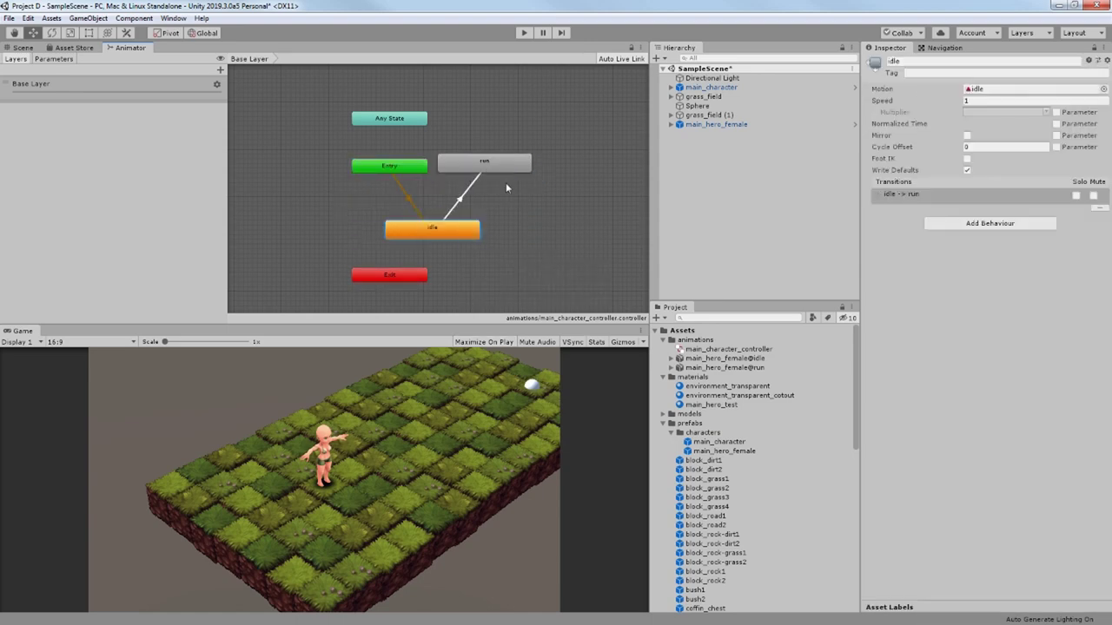
right_click(504, 165)
left_click(530, 173)
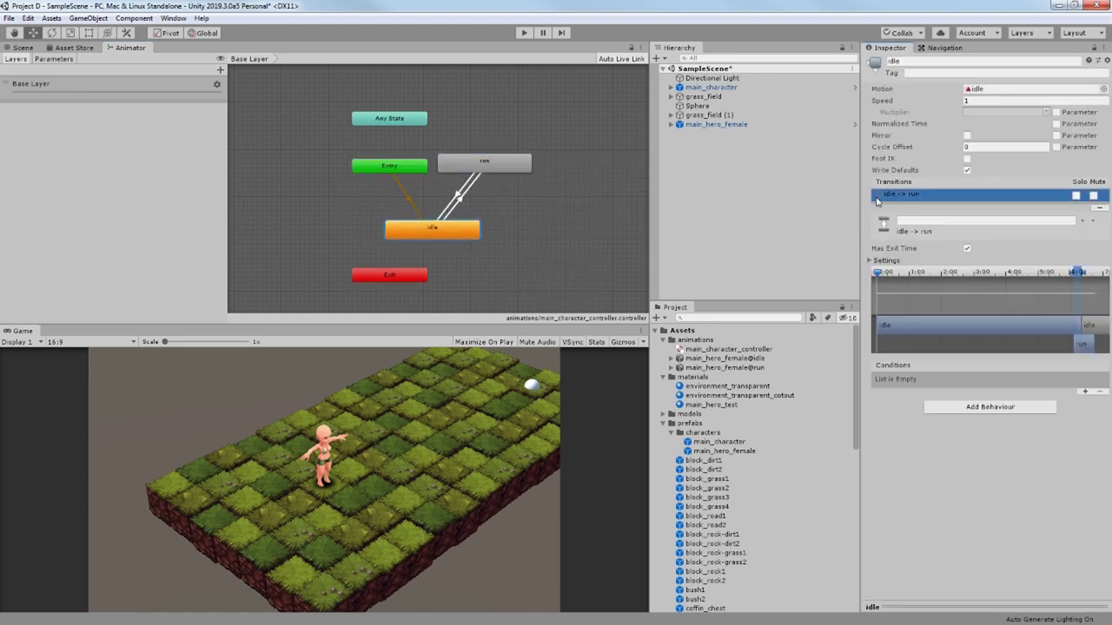
- Set the idle-to-run transition duration to 0.1 and add the condition IsRunning true
left_click(872, 261)
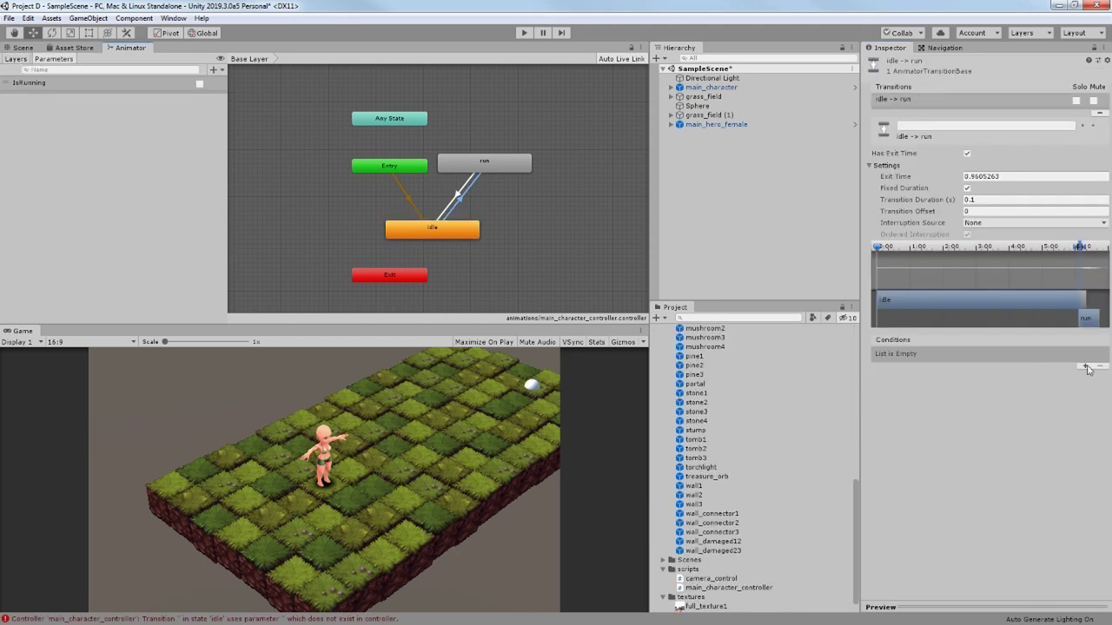
left_click(1084, 366)
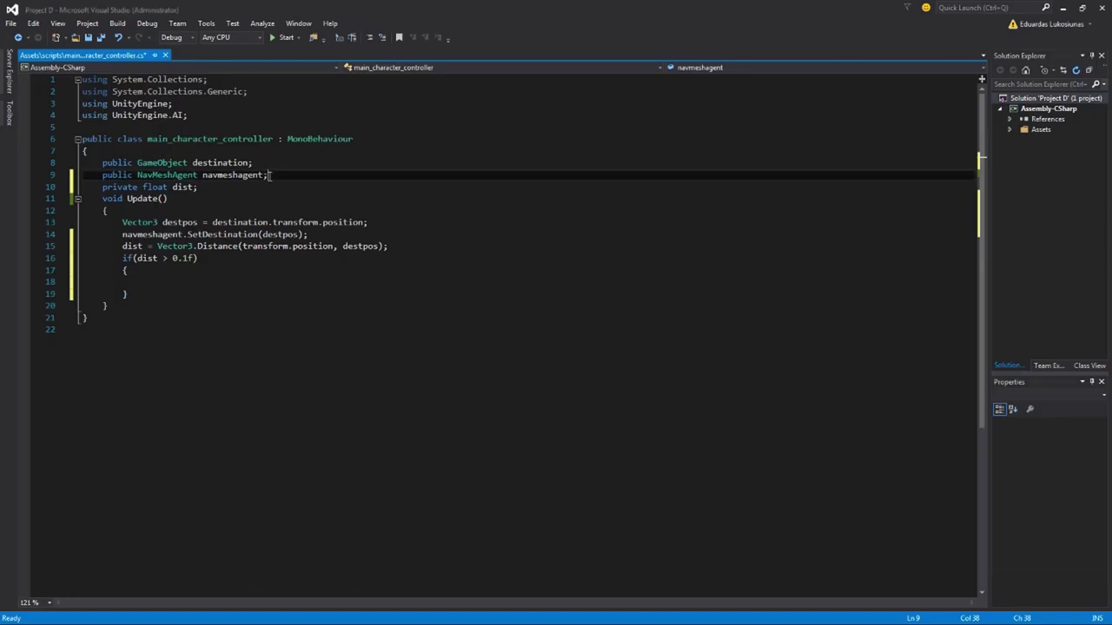
- In Visual Studio, declare a public Animator mainchar in main_character_controller, call mainchar.SetBool("IsRunning", true) inside the dist > 0.1f block, and save
key("Return")
type("public Animator mainchar;")
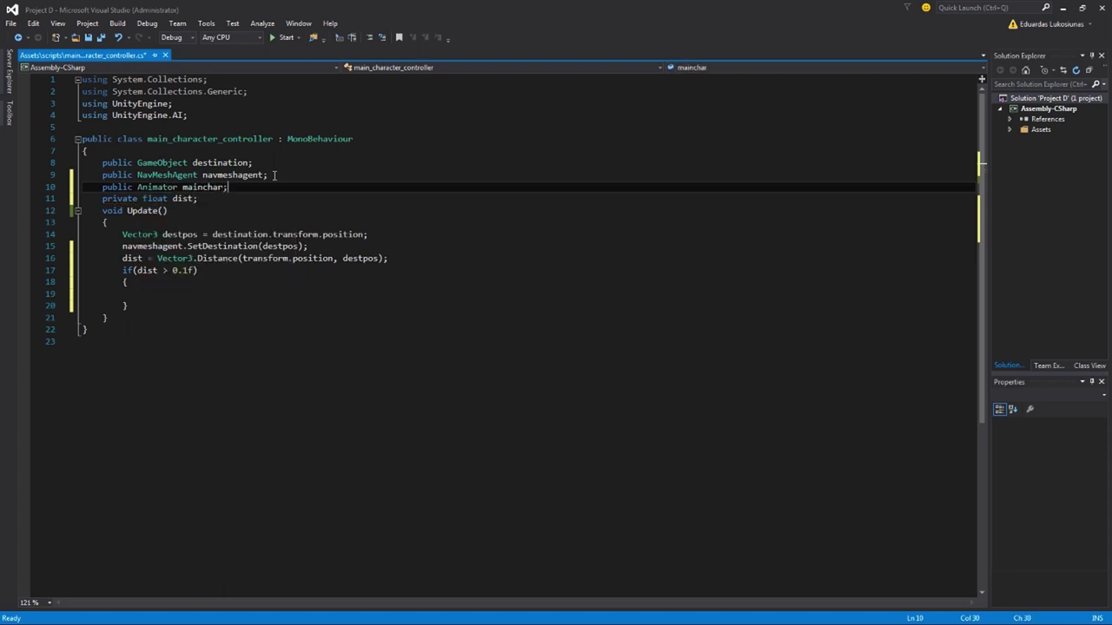
left_click(154, 294)
type("mainchar.s")
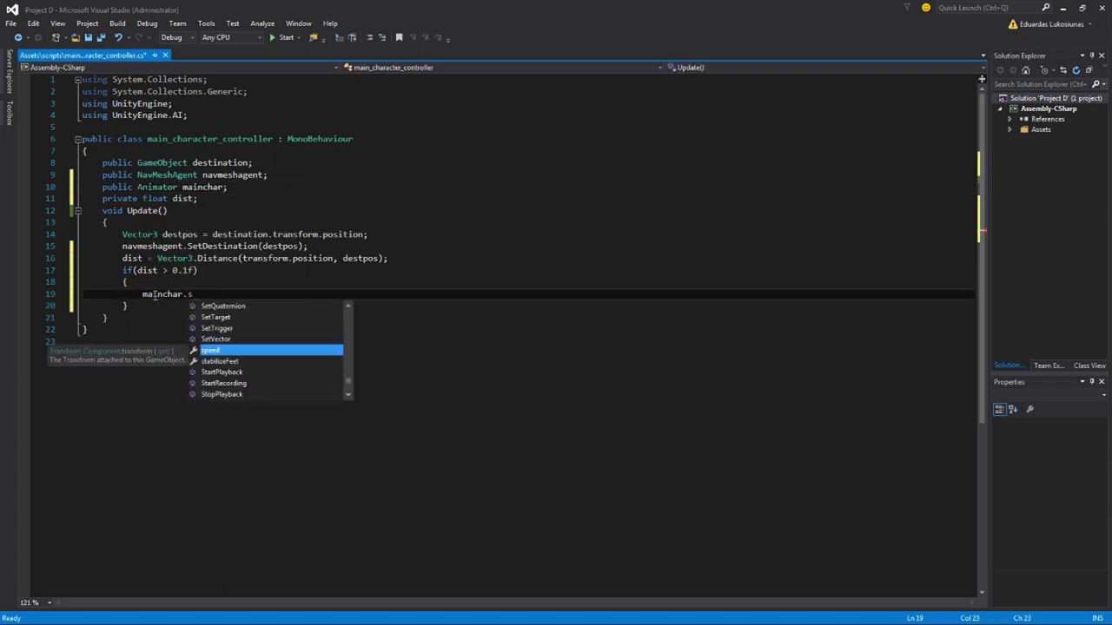
type("etBool()")
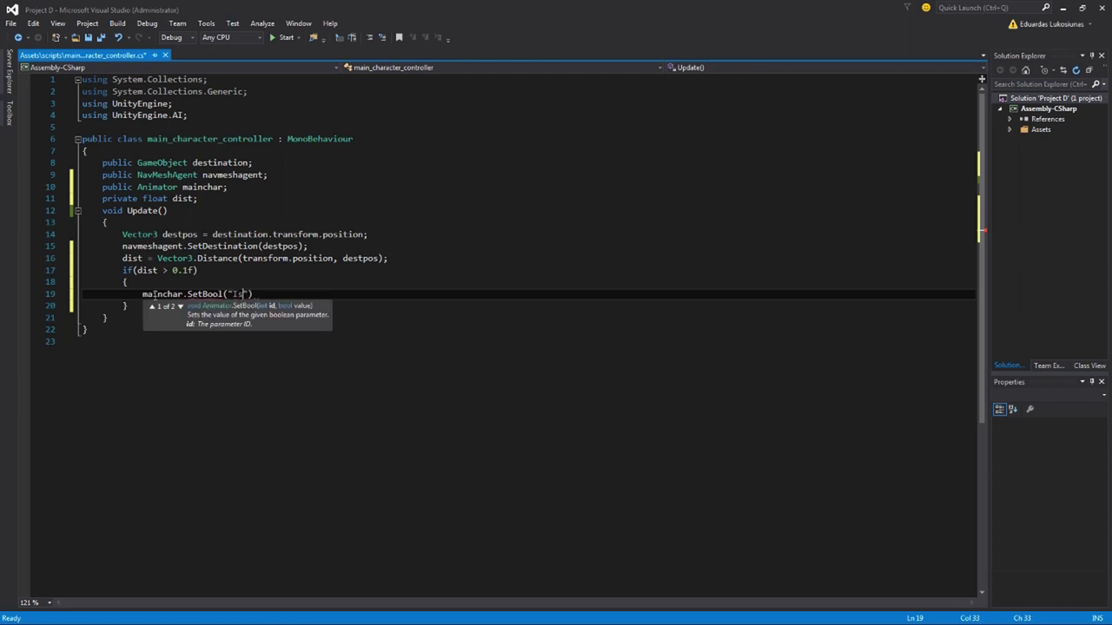
type("\"IsRunning\", true);")
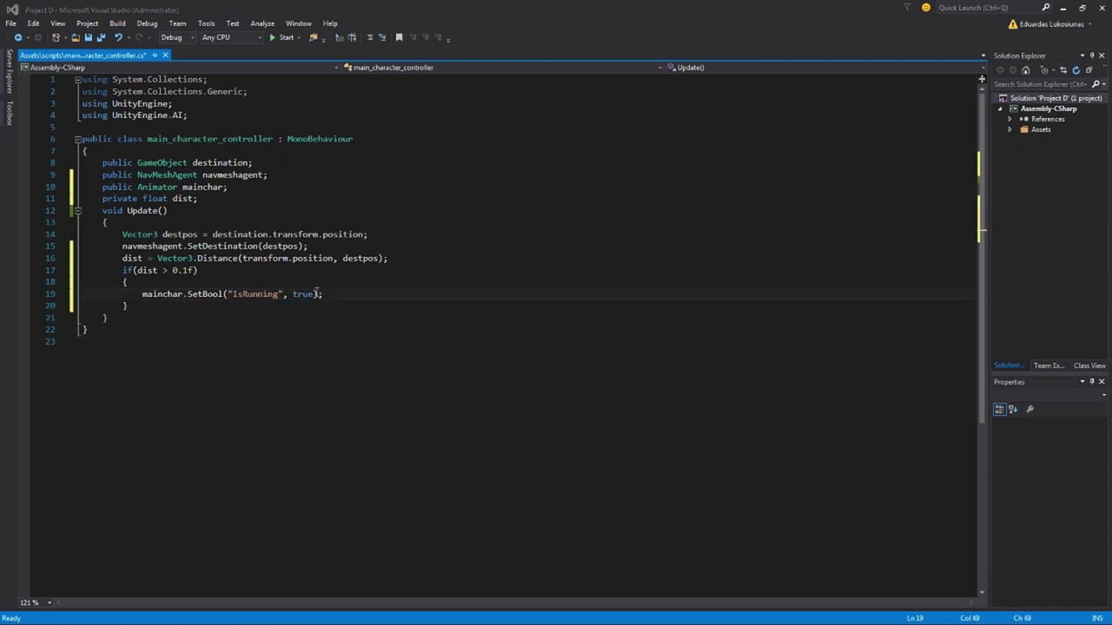
key("ctrl+s")
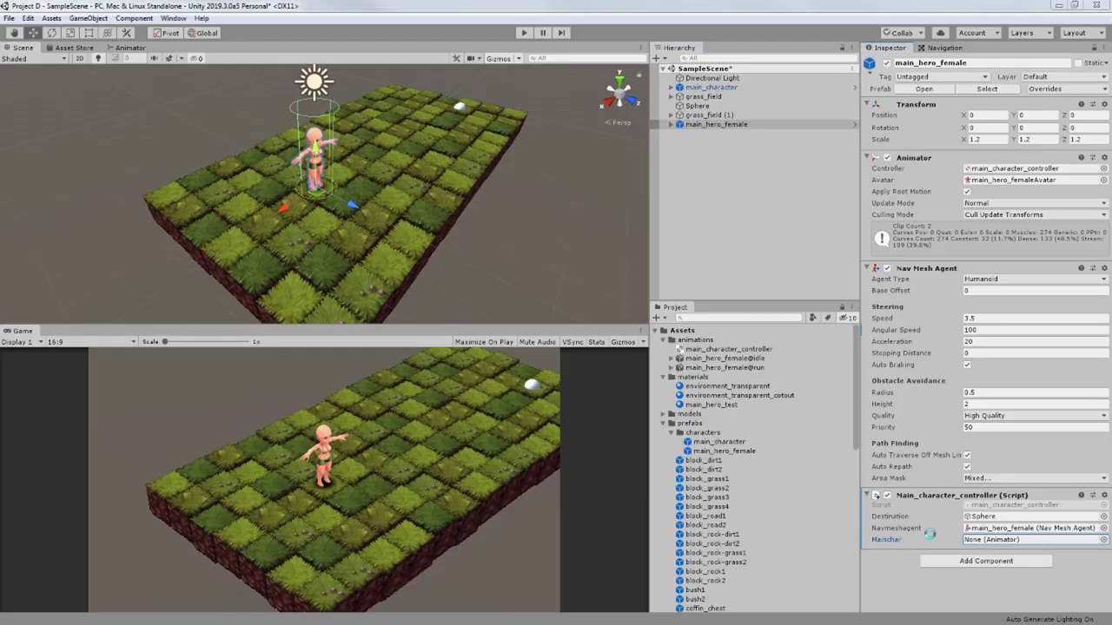
- Back in Unity, run the scene to test the run animation on the way to the Sphere, and stop play mode
left_click(521, 32)
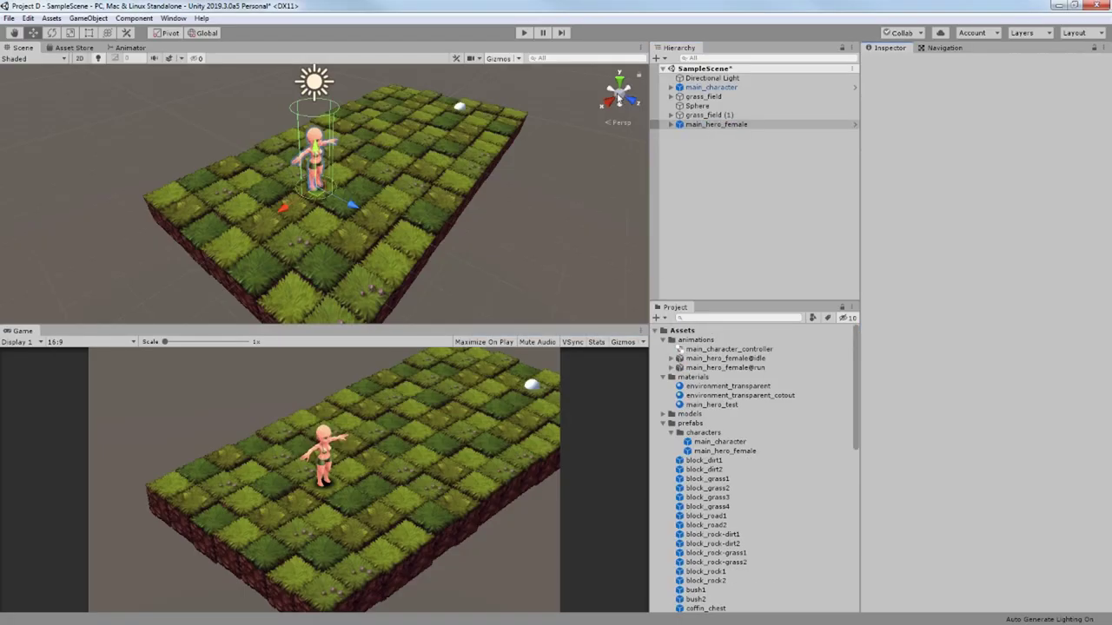
left_click(522, 33)
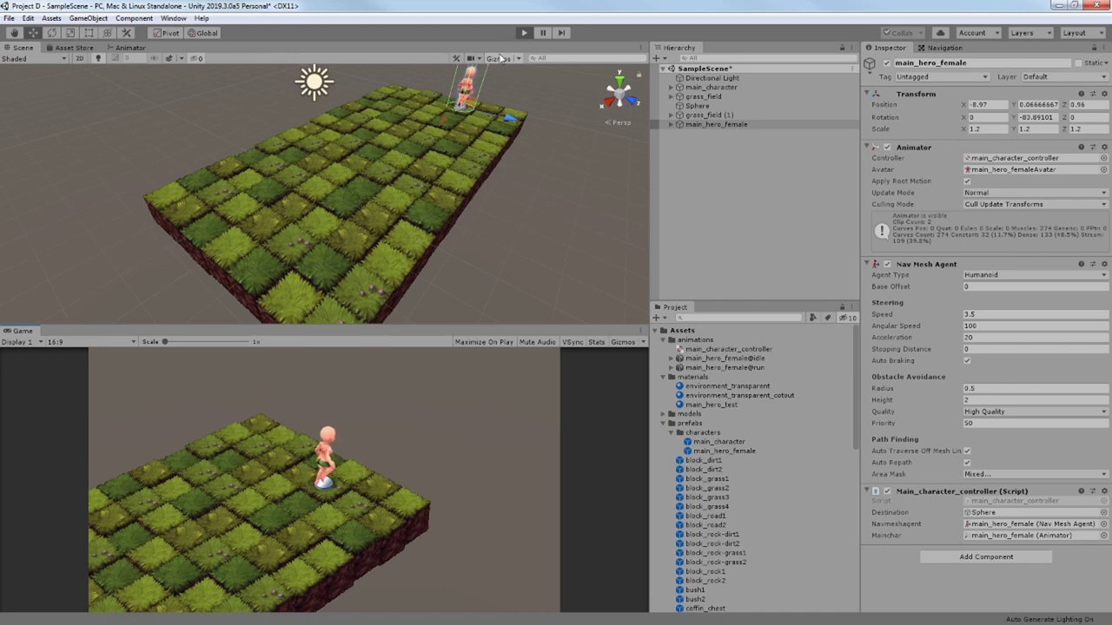
left_click(524, 32)
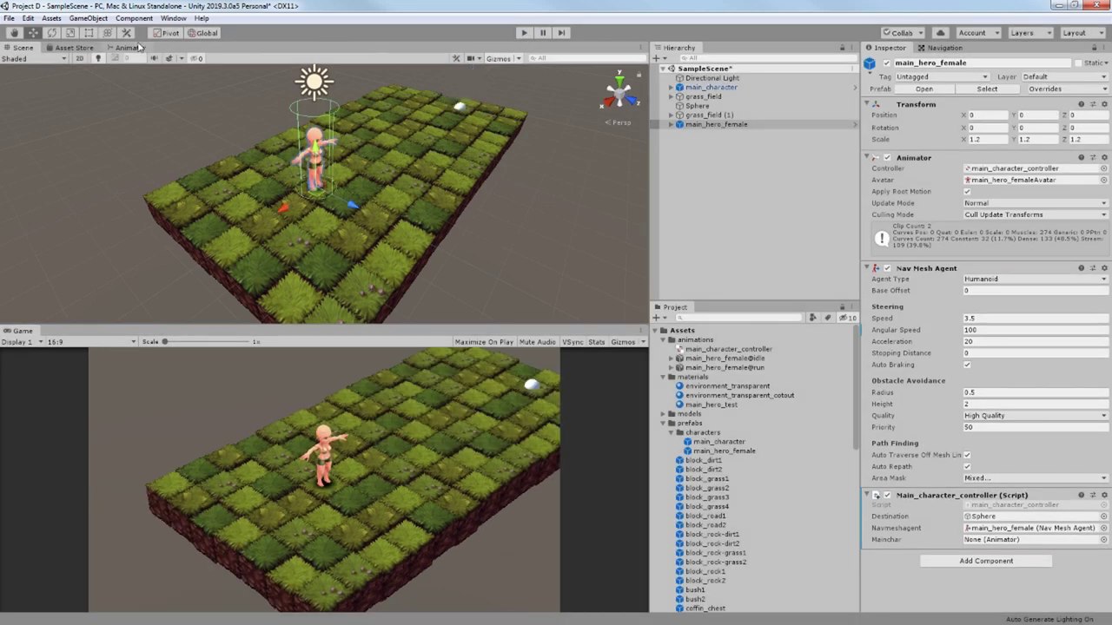
- Disable Has Exit Time on the idle-to-run transition in the Animator
left_click(138, 47)
left_click(430, 230)
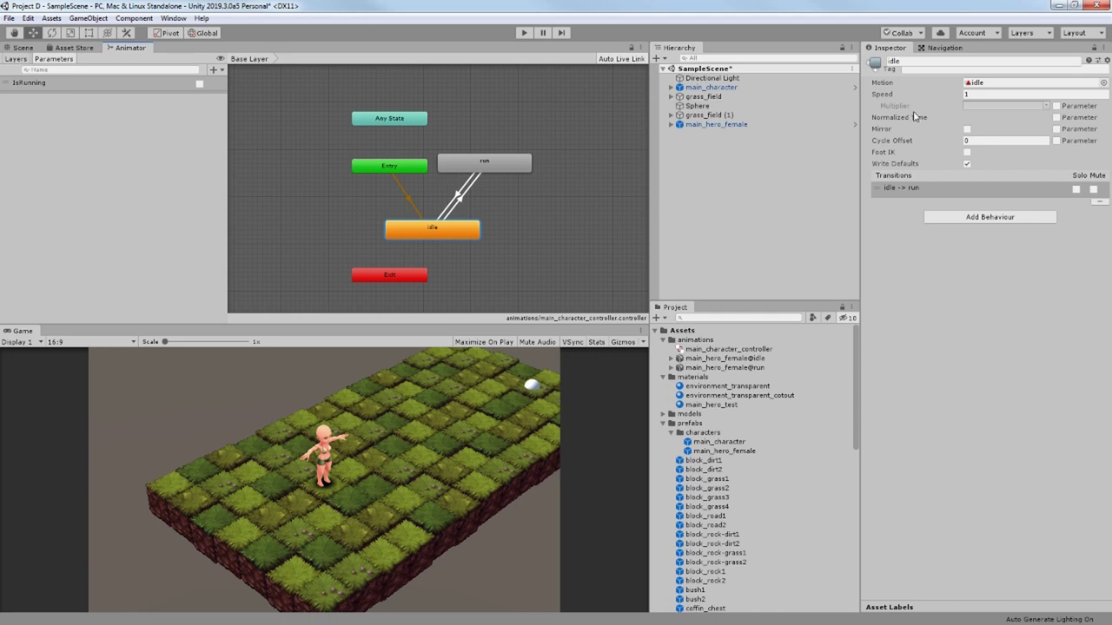
left_click(877, 188)
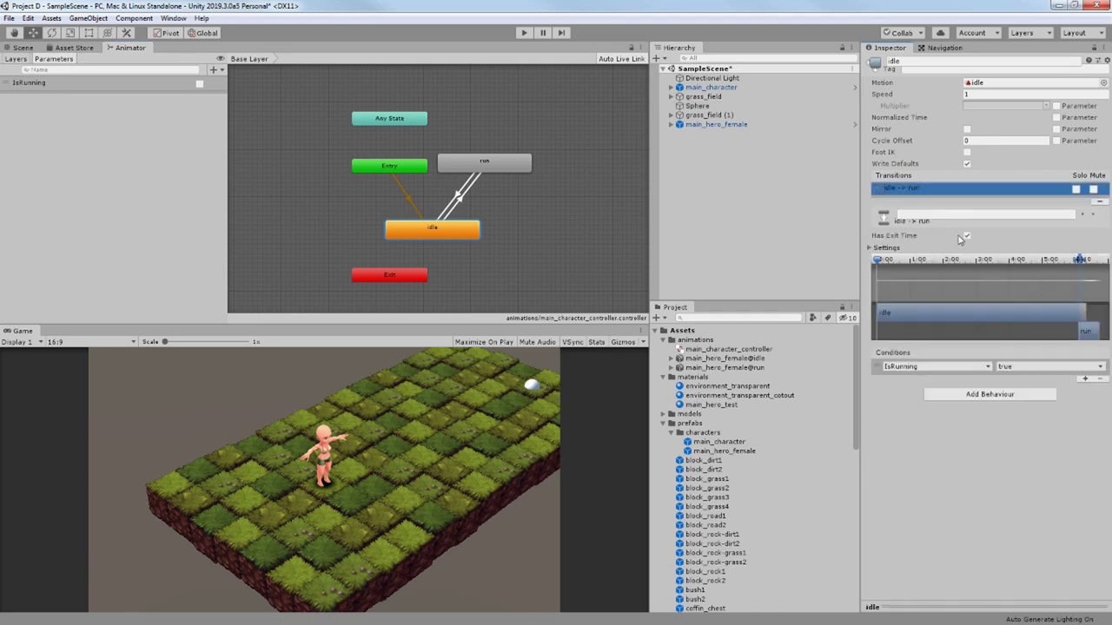
left_click(967, 237)
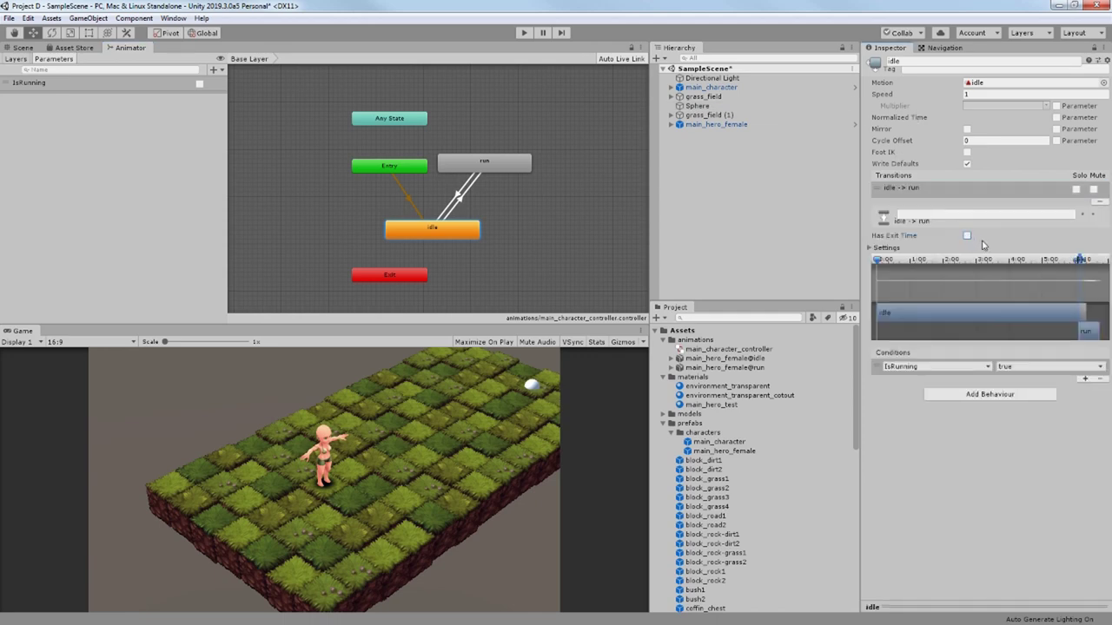
- Disable Has Exit Time on the run-to-idle transition
left_click(485, 167)
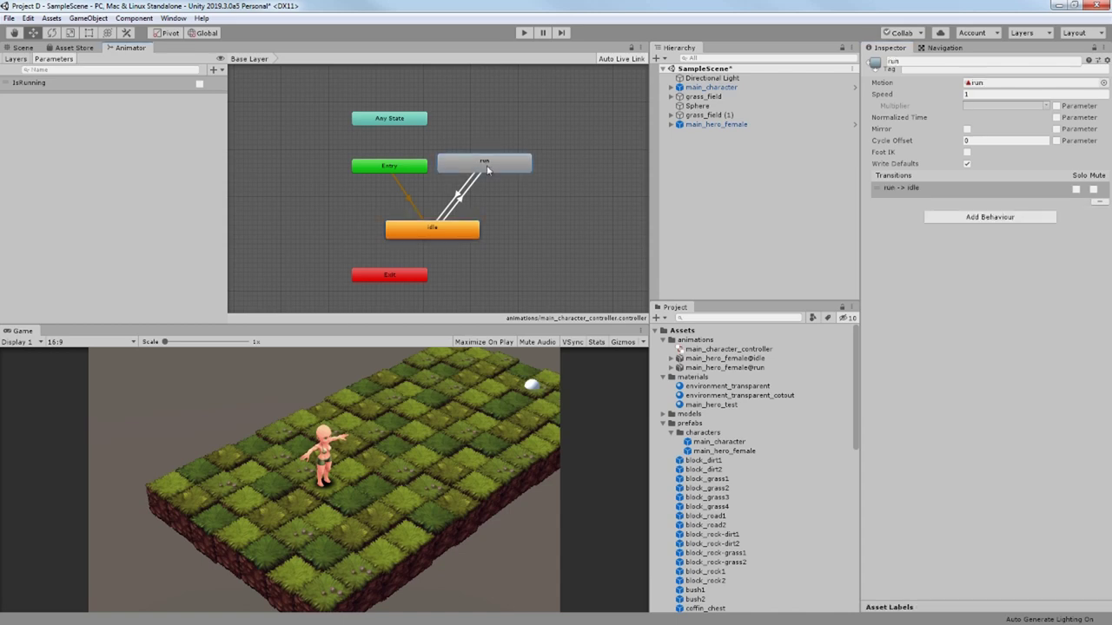
left_click(877, 188)
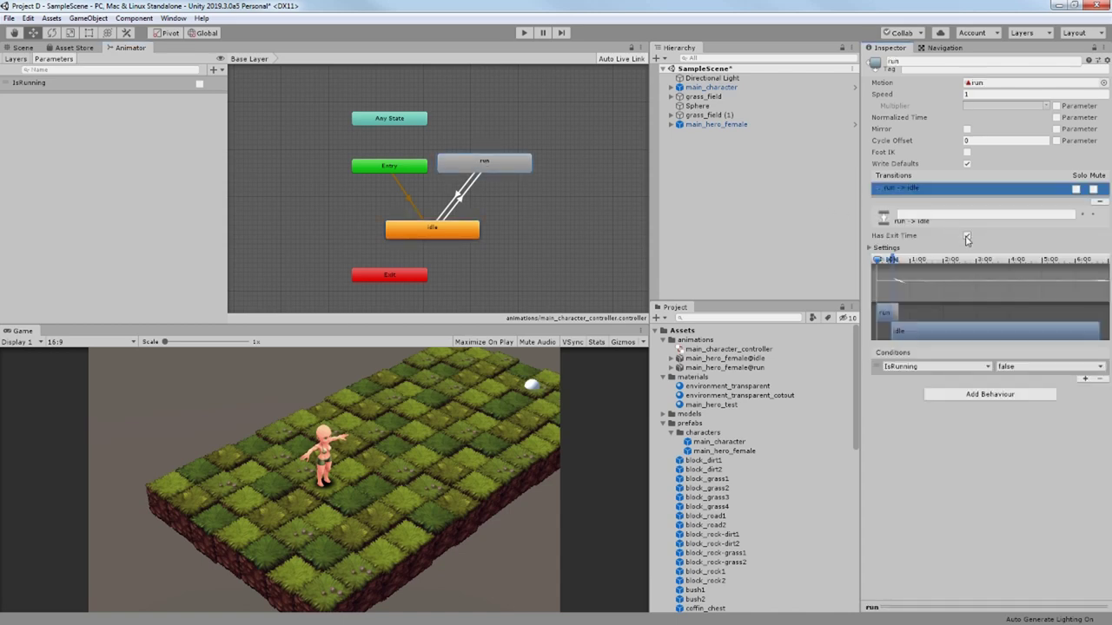
left_click(967, 236)
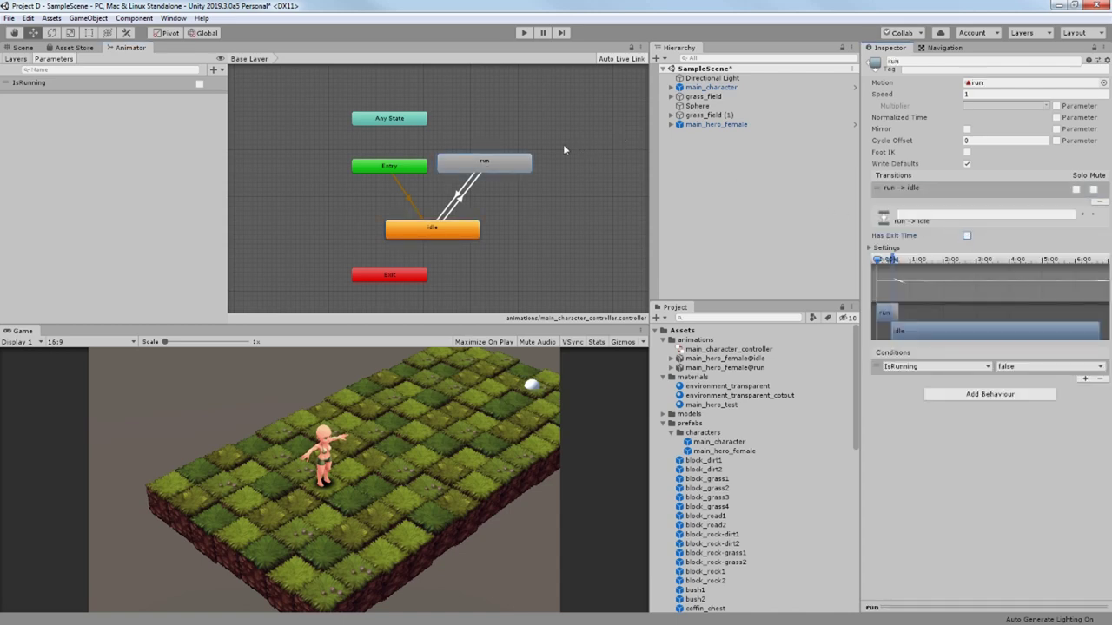
- Return to the Scene view and run the scene to test the idle and run transitions without exit time
left_click(22, 48)
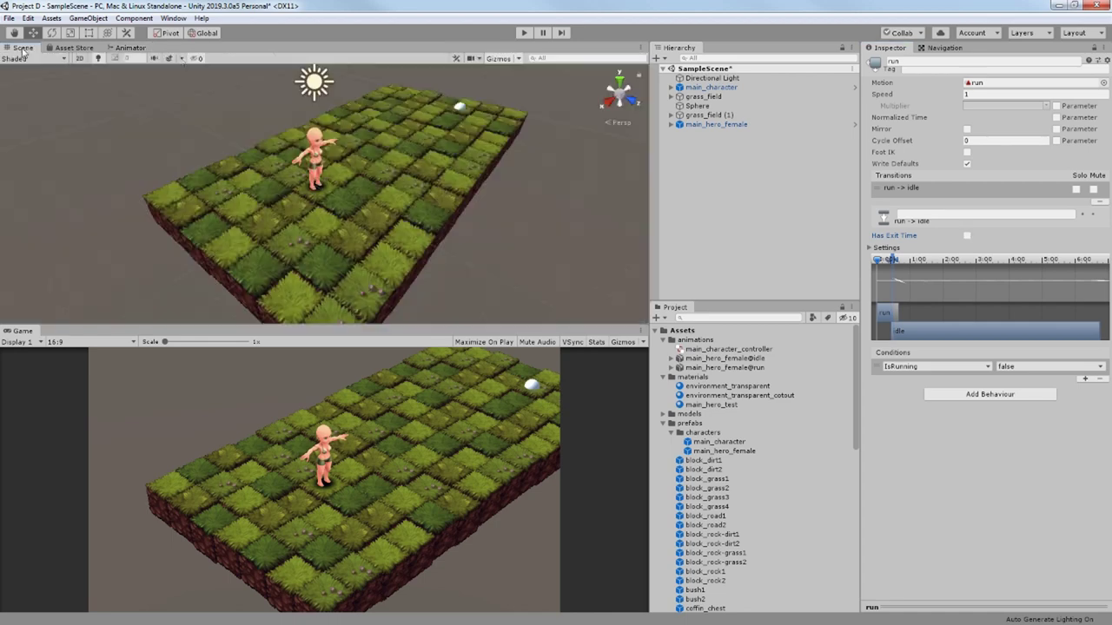
left_click(522, 35)
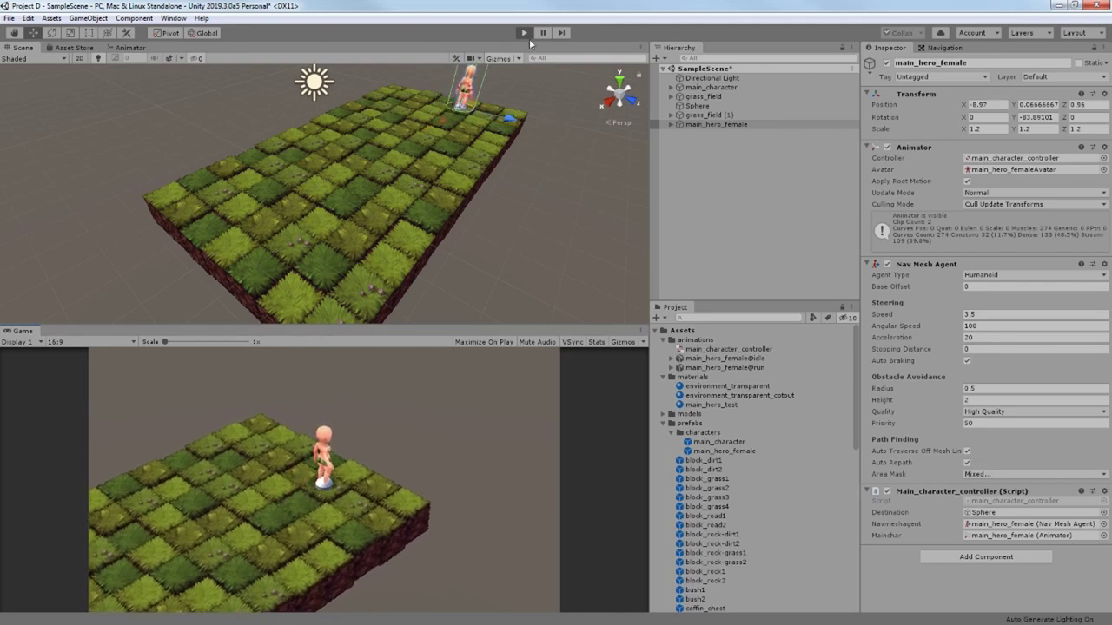
- Add stone1 to the scene as a Not Walkable navigation area and rebake the NavMesh
left_click_drag(696, 377, 706, 212)
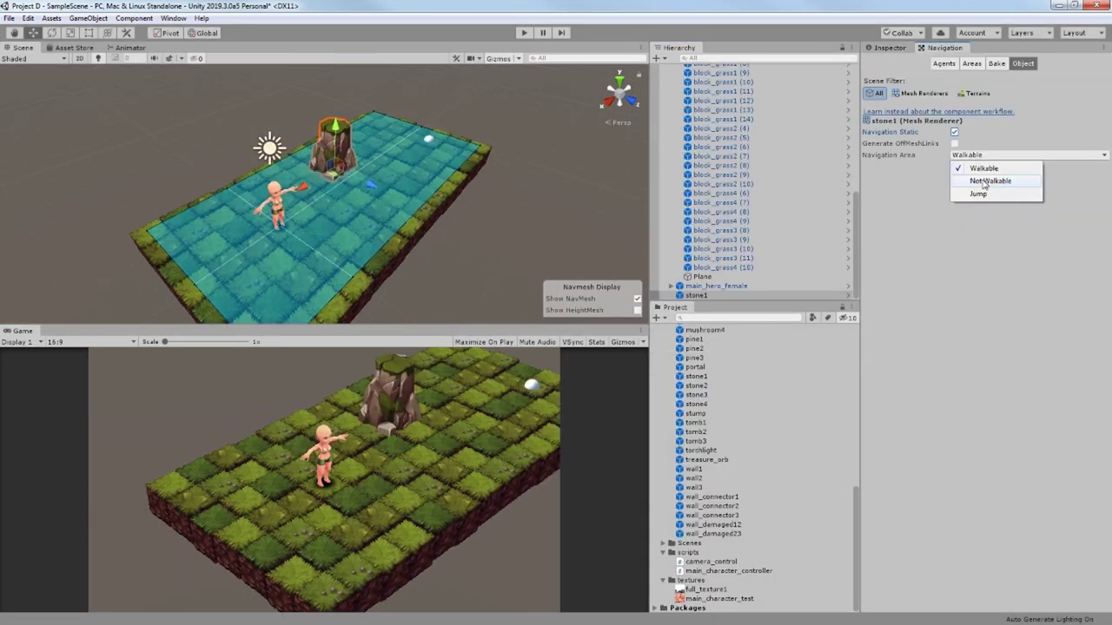
left_click(988, 185)
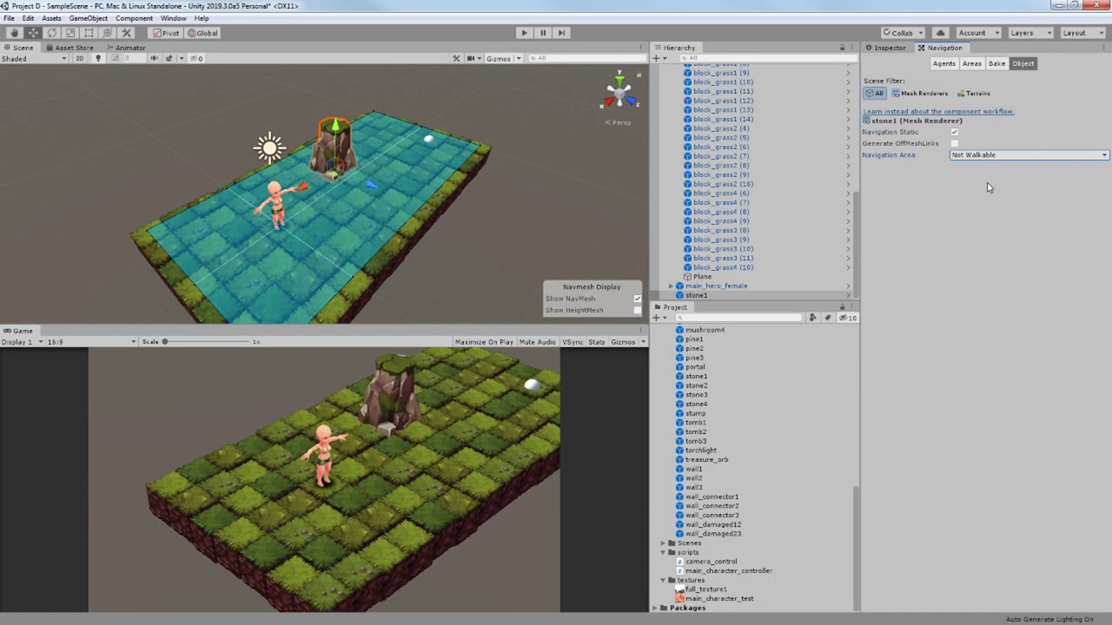
left_click(996, 65)
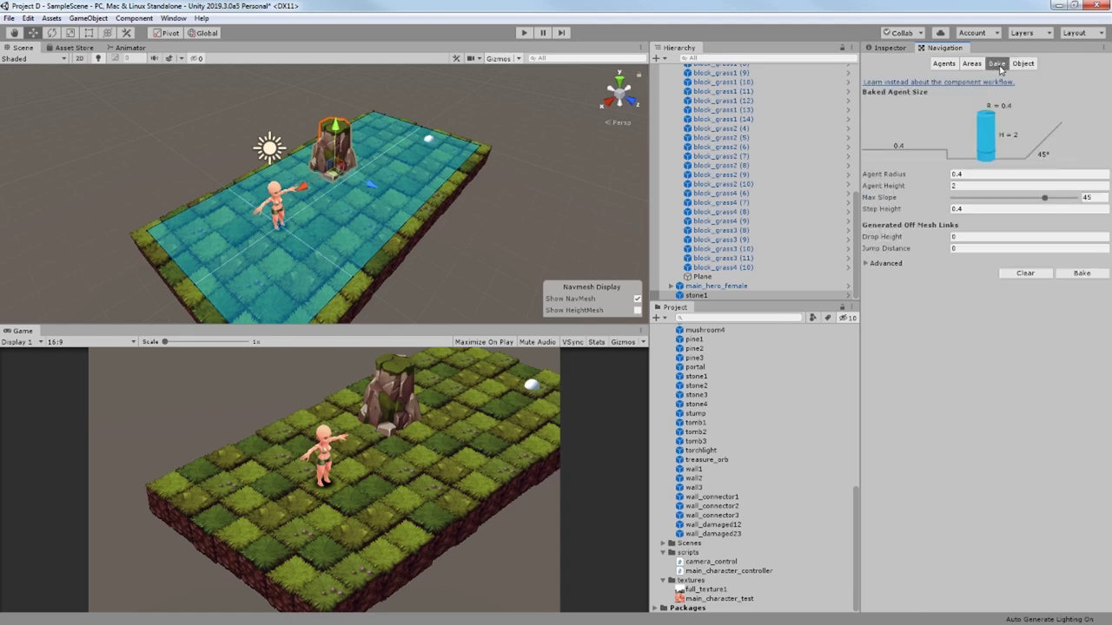
left_click(1061, 275)
- Run the scene and move the Sphere across the field to test the hero's path around the stone
key("ctrl+p")
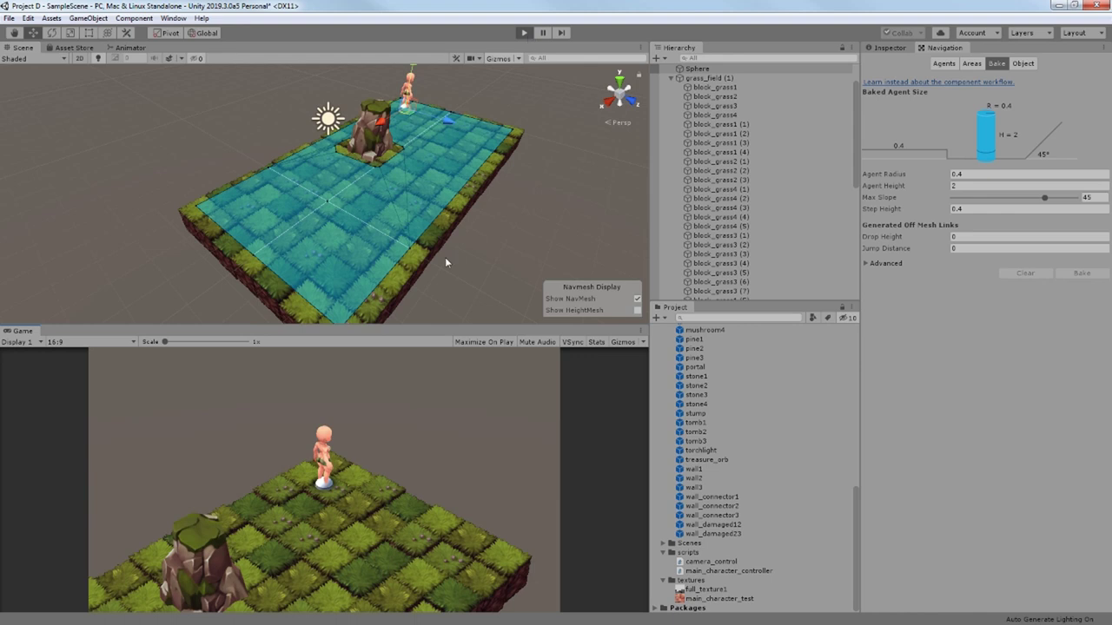
left_click(671, 77)
left_click(695, 106)
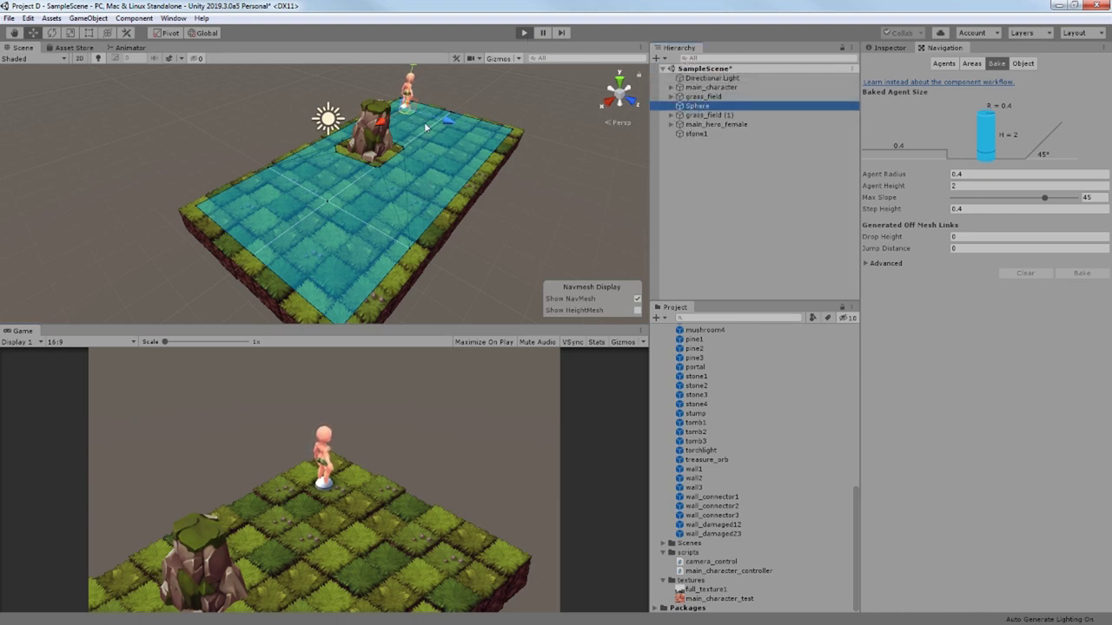
left_click_drag(412, 119, 298, 186)
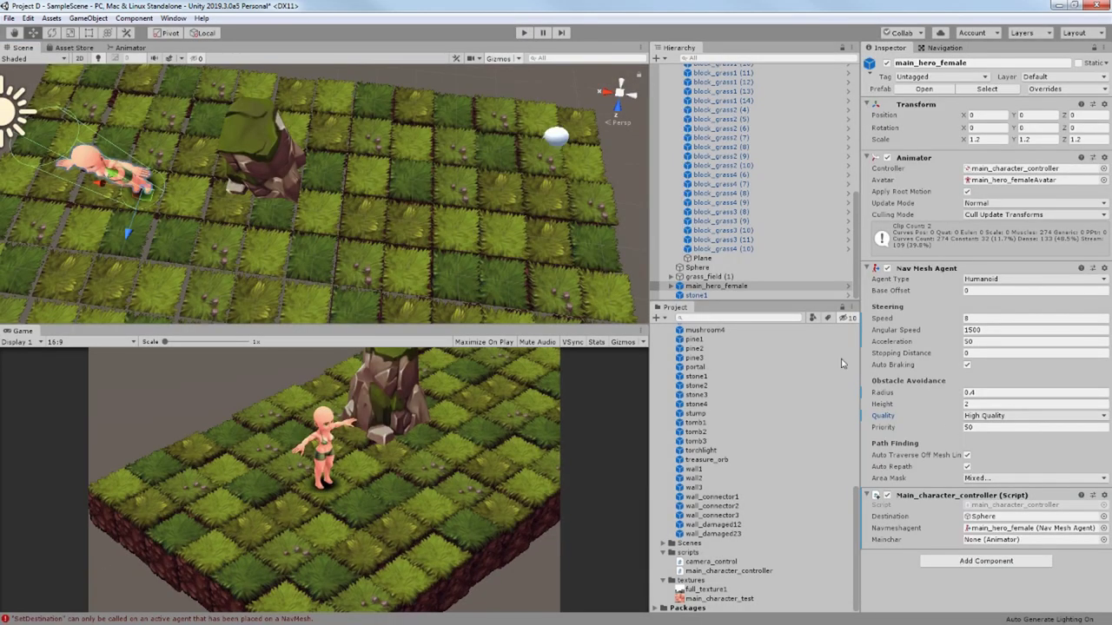
- Set main_hero_female's obstacle avoidance quality to None, and test it in play mode by moving the Sphere across the field
left_click(986, 416)
left_click(980, 427)
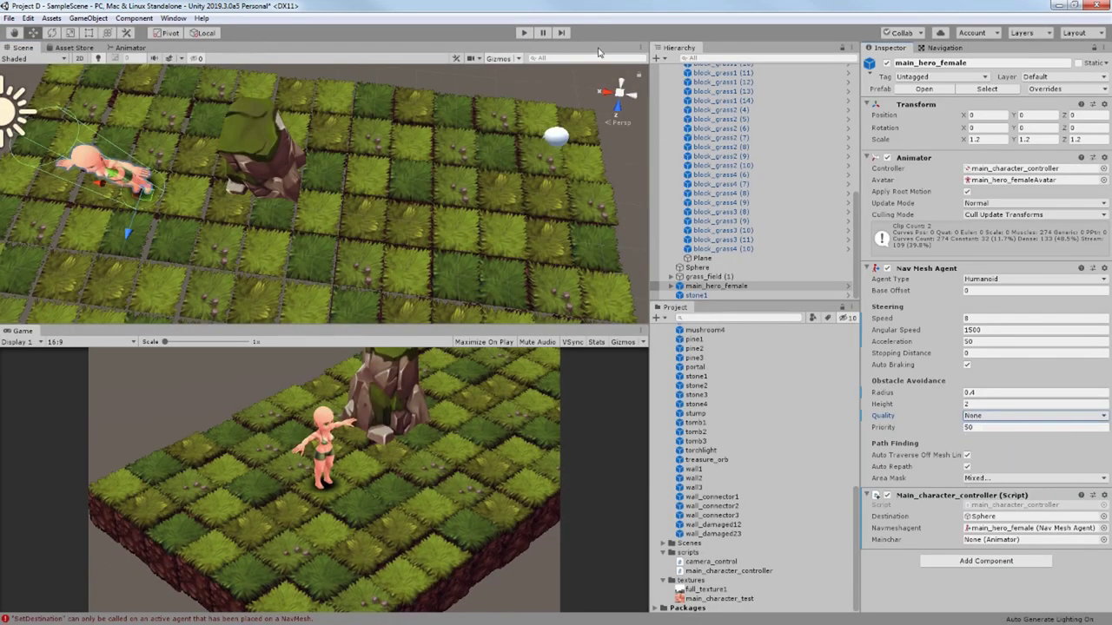
left_click(524, 33)
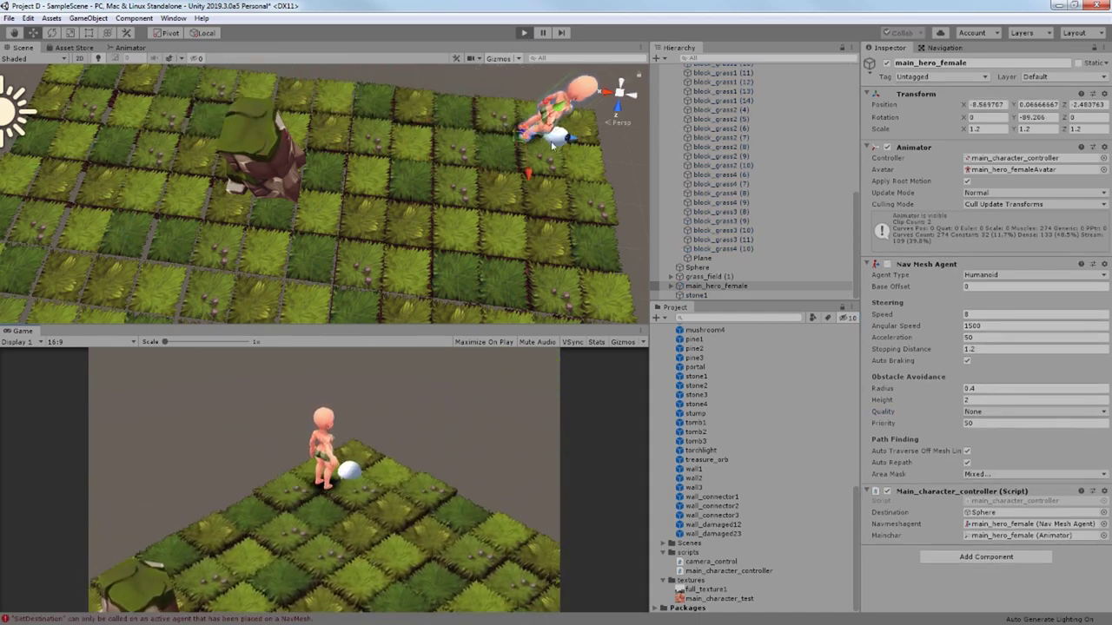
left_click(551, 141)
left_click_drag(554, 139, 161, 222)
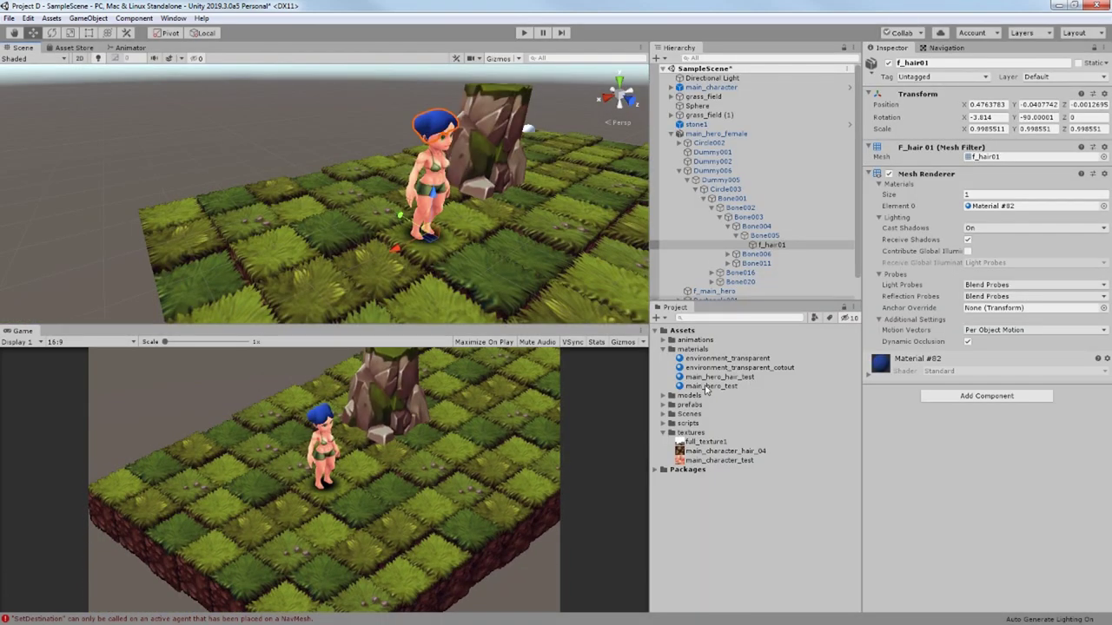
- Assign the main_hero_hair_test material to f_hair01, and collapse and select main_hero_female in the Hierarchy
left_click_drag(717, 380, 969, 452)
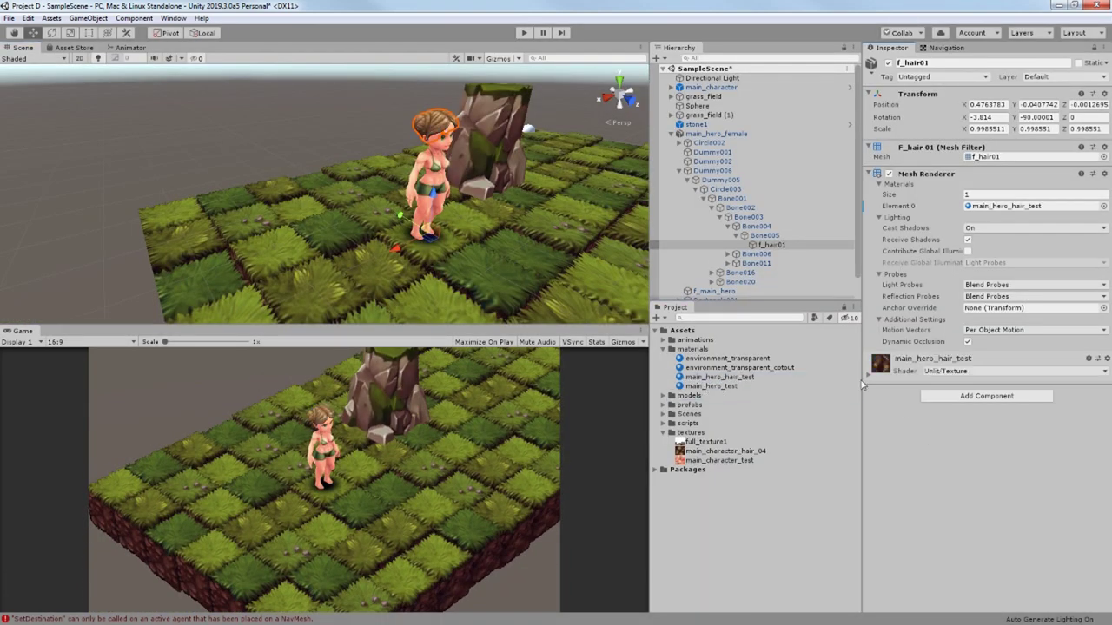
left_click(680, 171)
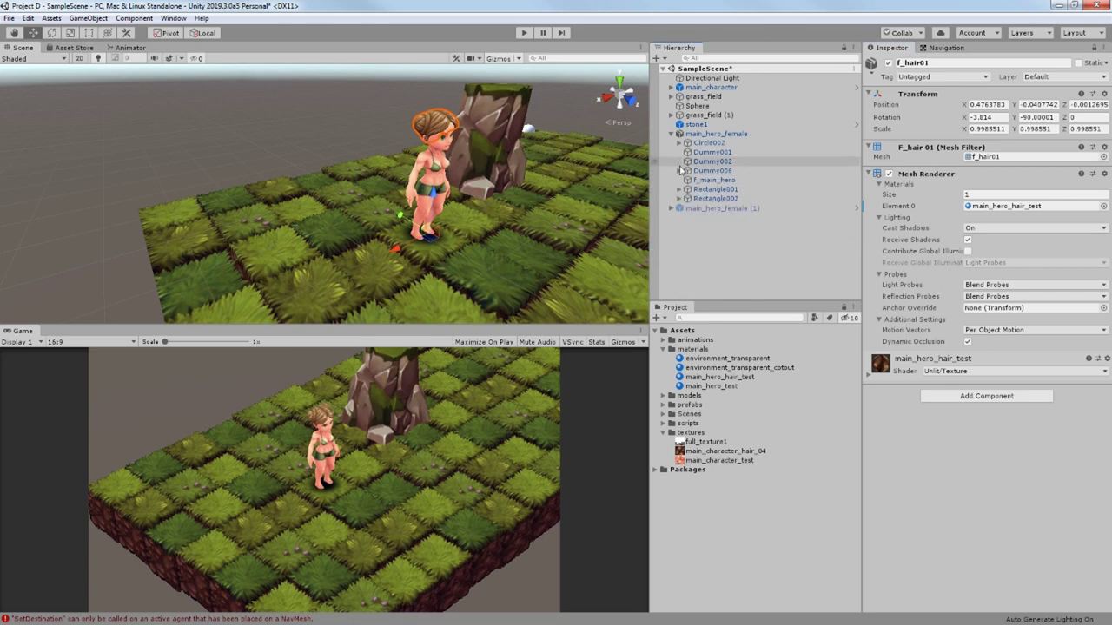
left_click(674, 134)
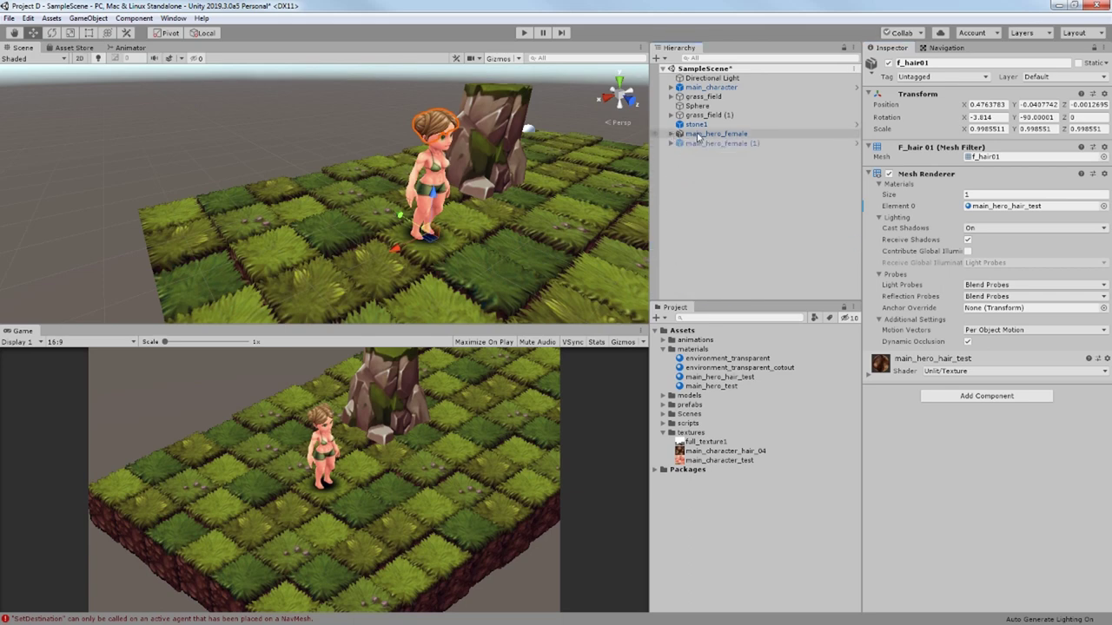
left_click(698, 134)
left_click(705, 181)
left_click(700, 137)
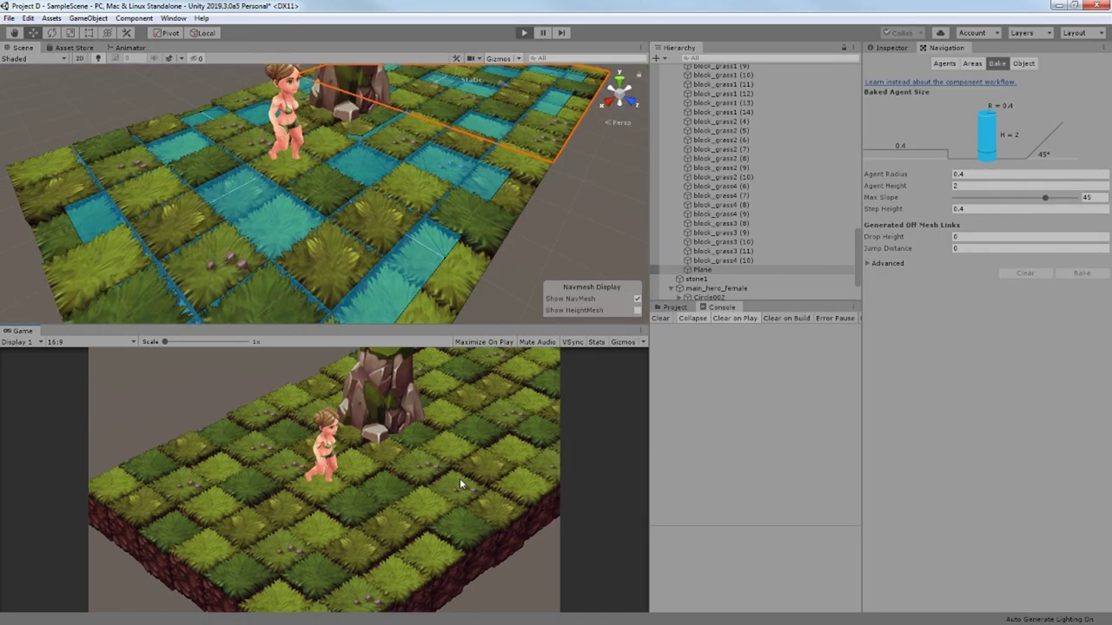
- Test click-to-move in play mode by sending the hero to several grass blocks around the stone
left_click(460, 477)
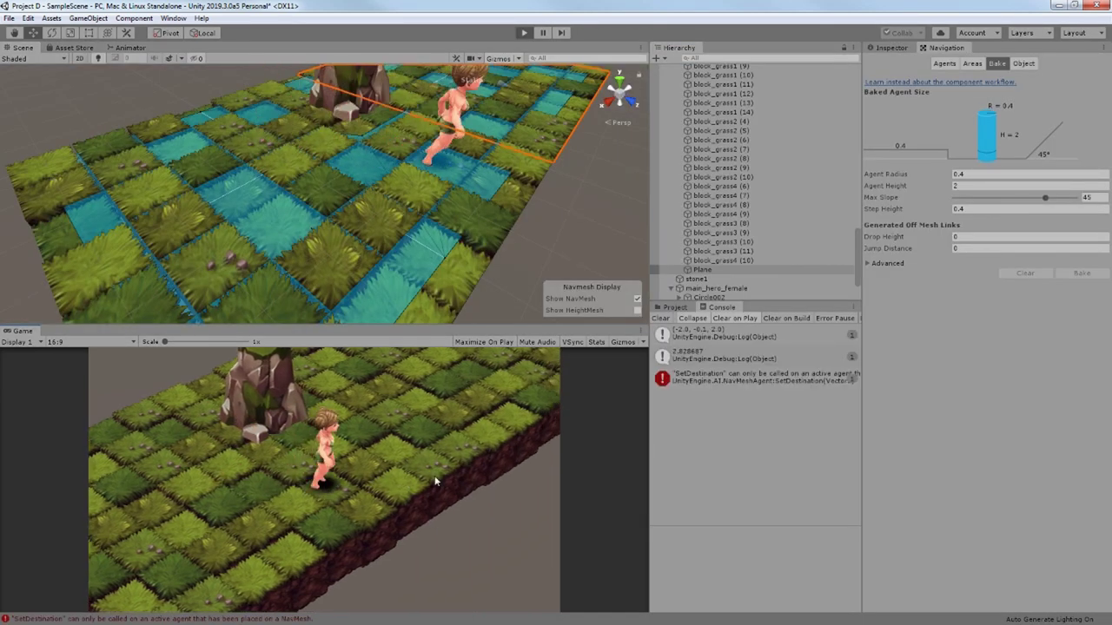
left_click(387, 477)
left_click(353, 511)
left_click(297, 516)
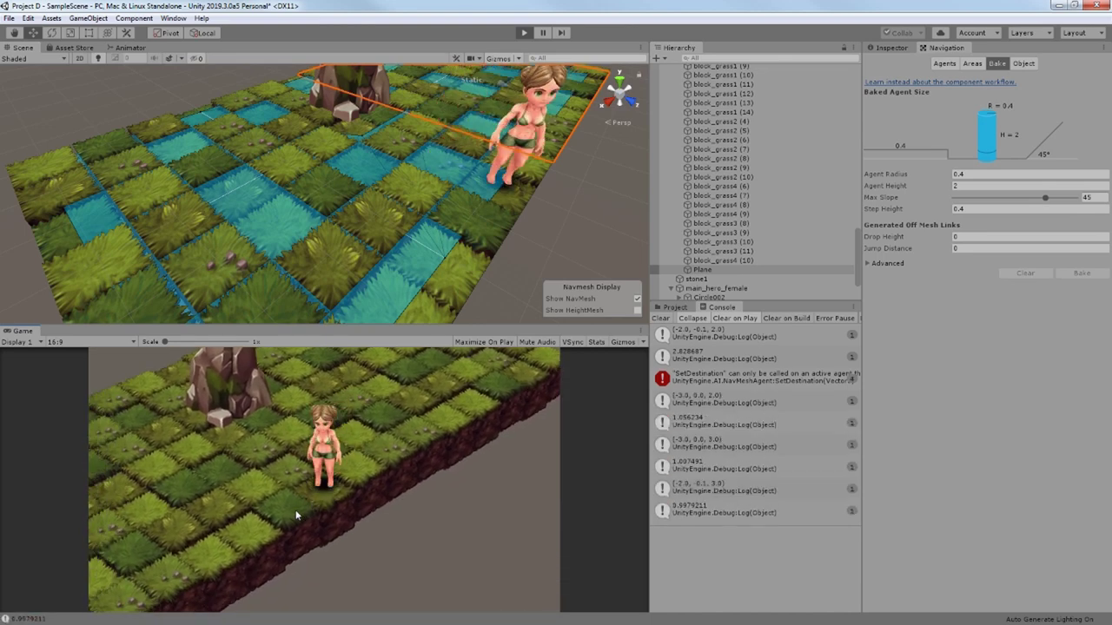
left_click(273, 469)
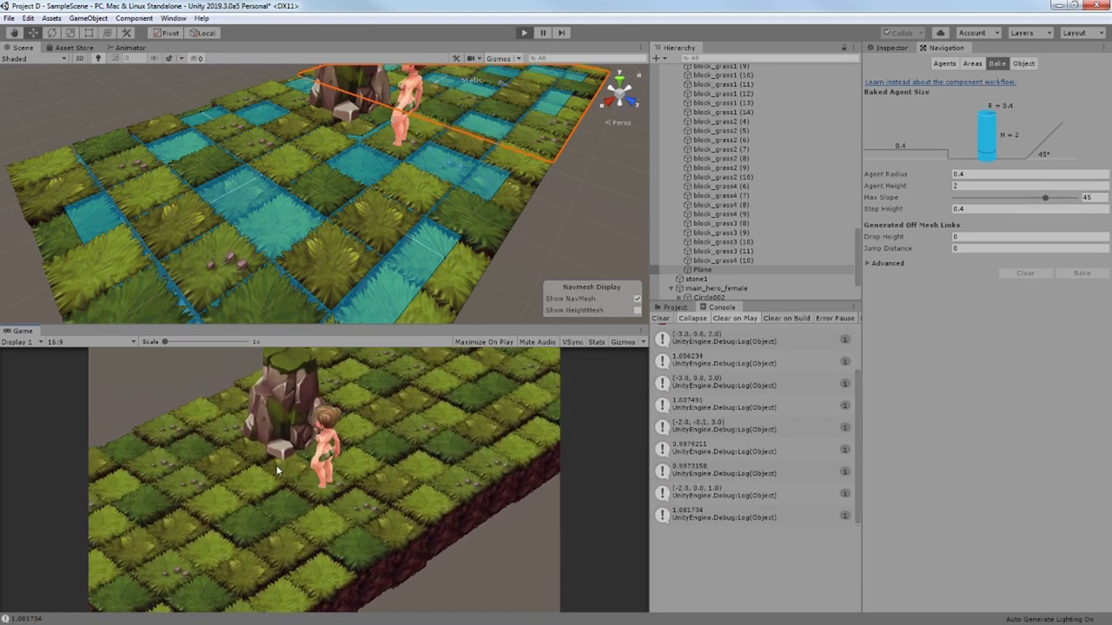
left_click(275, 505)
left_click(266, 511)
left_click(259, 515)
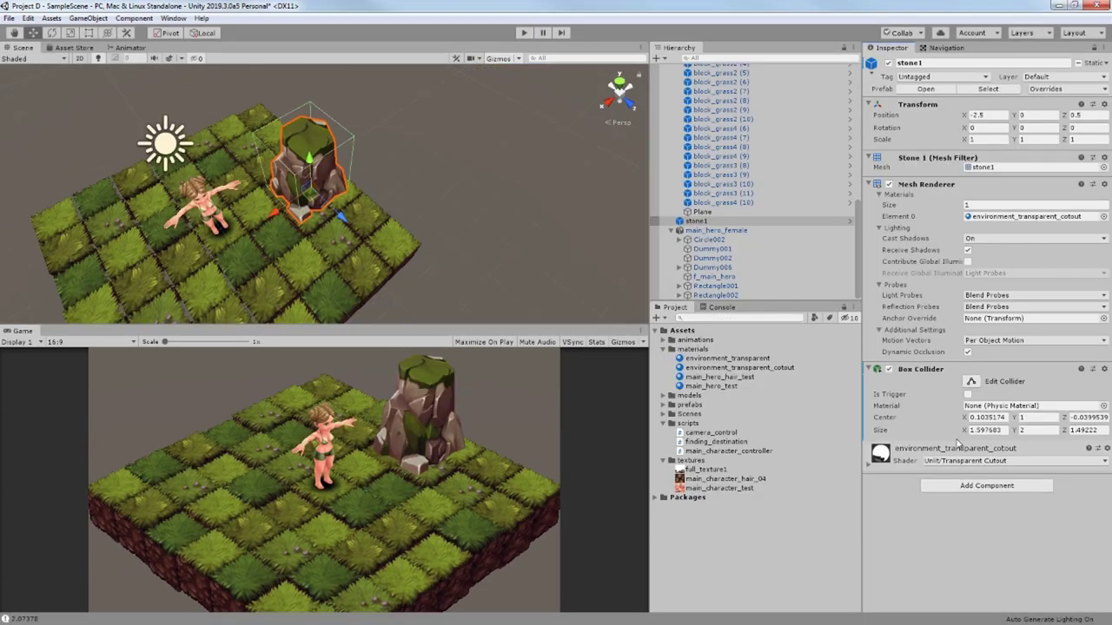
- Set stone1's Box Collider center X and Z to 0 and its size X to 1.8
left_click_drag(450, 170, 500, 161, "alt")
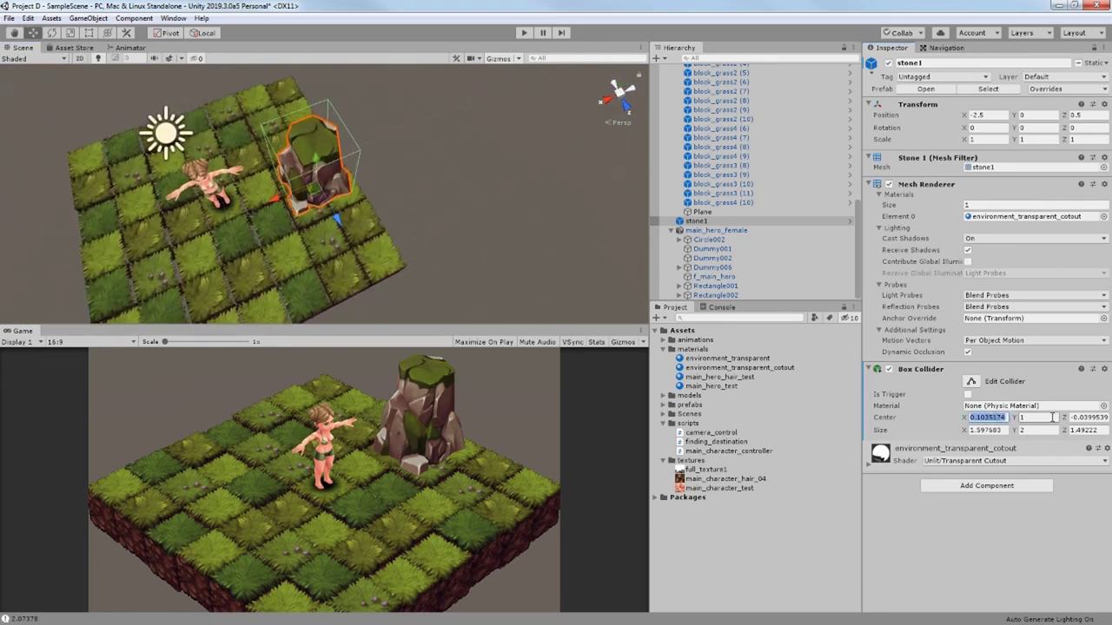
type("0")
left_click(1096, 418)
type("0")
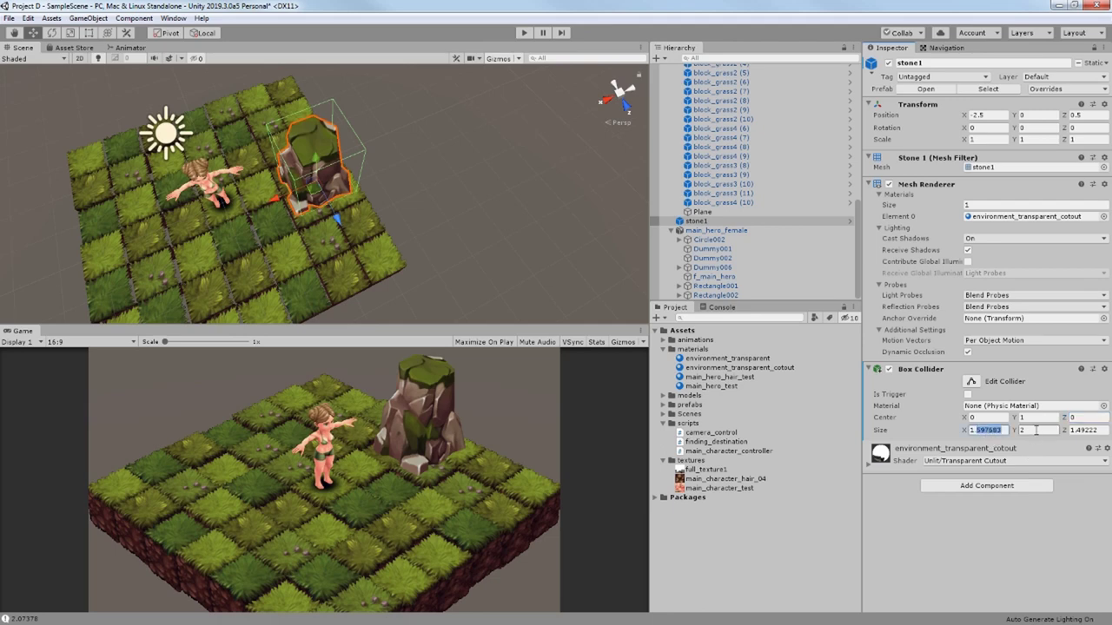
type("1.8")
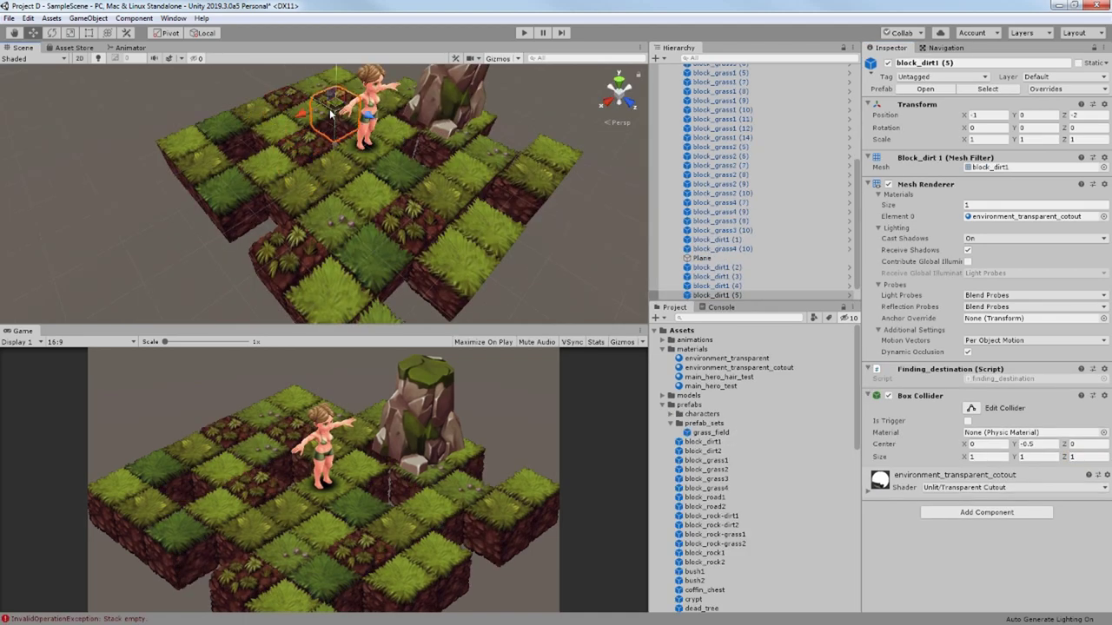
- Add block_dirt1 to the field and place duplicates of it in the gaps between the grass blocks
left_click_drag(680, 441, 722, 259)
left_click_drag(357, 165, 361, 83)
key("ctrl+d")
key("ctrl+d")
scroll(397, 162, "down", 3)
left_click_drag(397, 161, 400, 187, "alt")
left_click(377, 106, "shift")
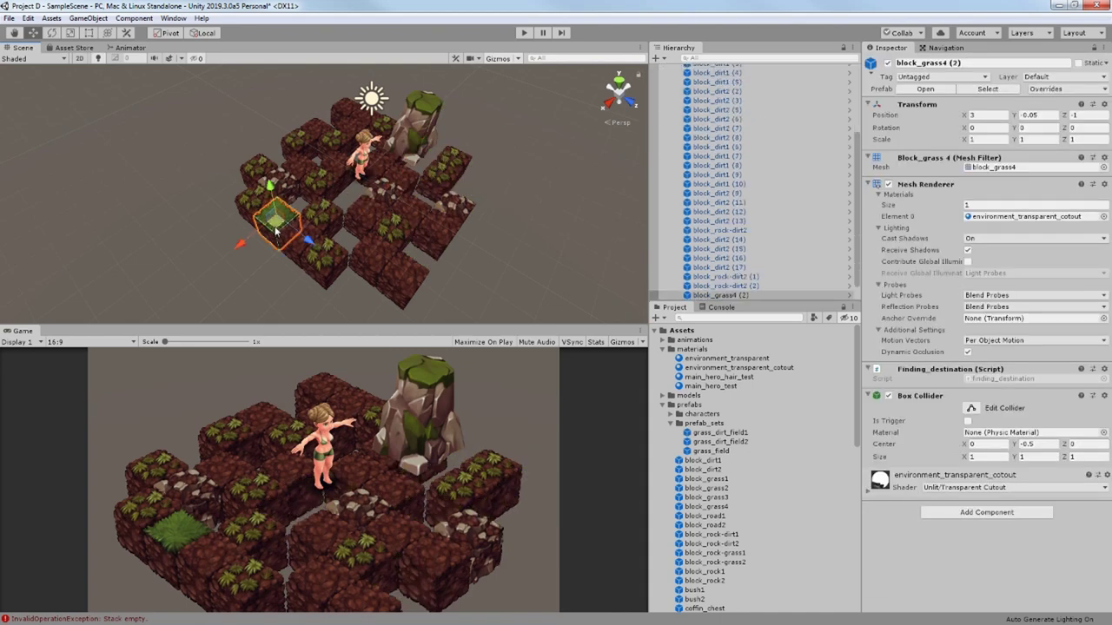
- Place a block_rock-dirt1 prefab in the dirt field
left_click(454, 208)
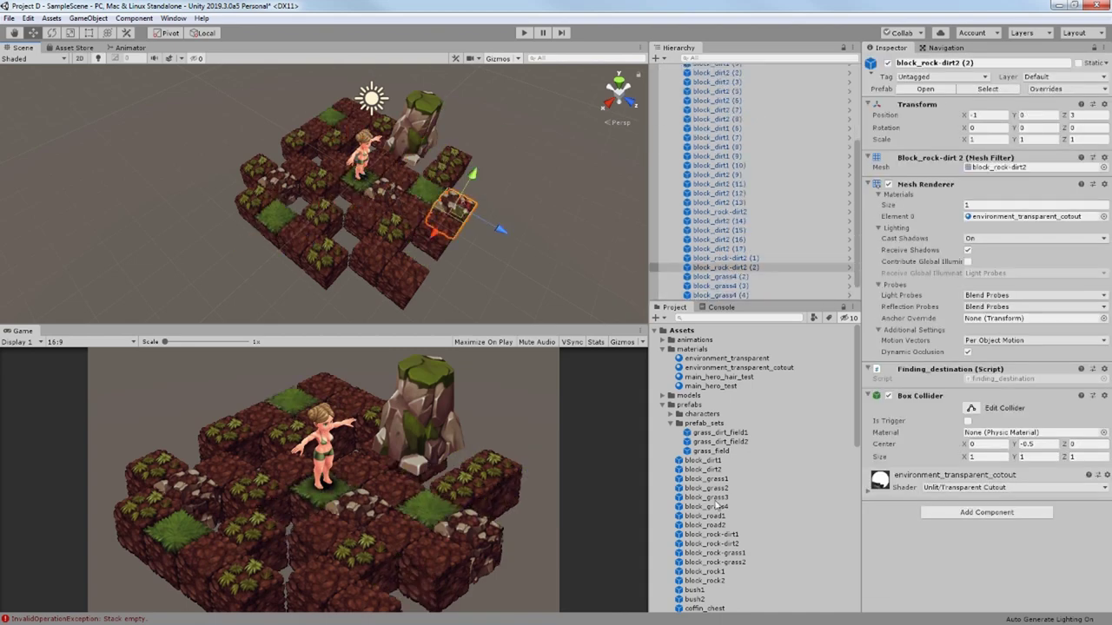
left_click(719, 462)
left_click(731, 537)
left_click(735, 544)
left_click(740, 536)
left_click_drag(740, 536, 321, 165)
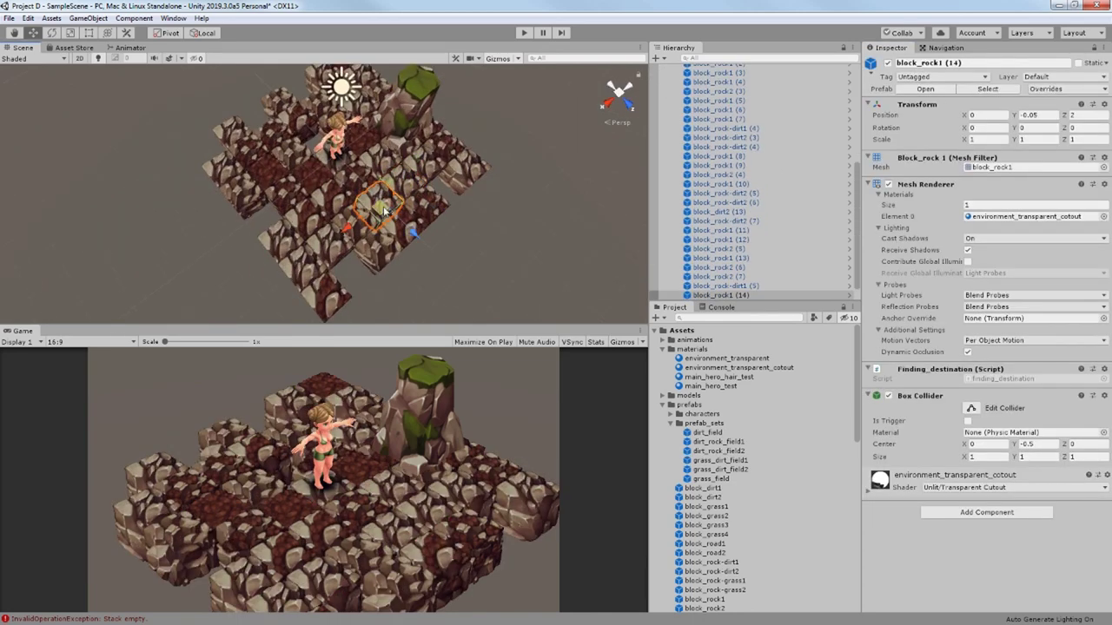
- Fill the gaps in the rock field with copies of block_rock1 and block_rock-dirt1
left_click_drag(391, 191, 451, 198)
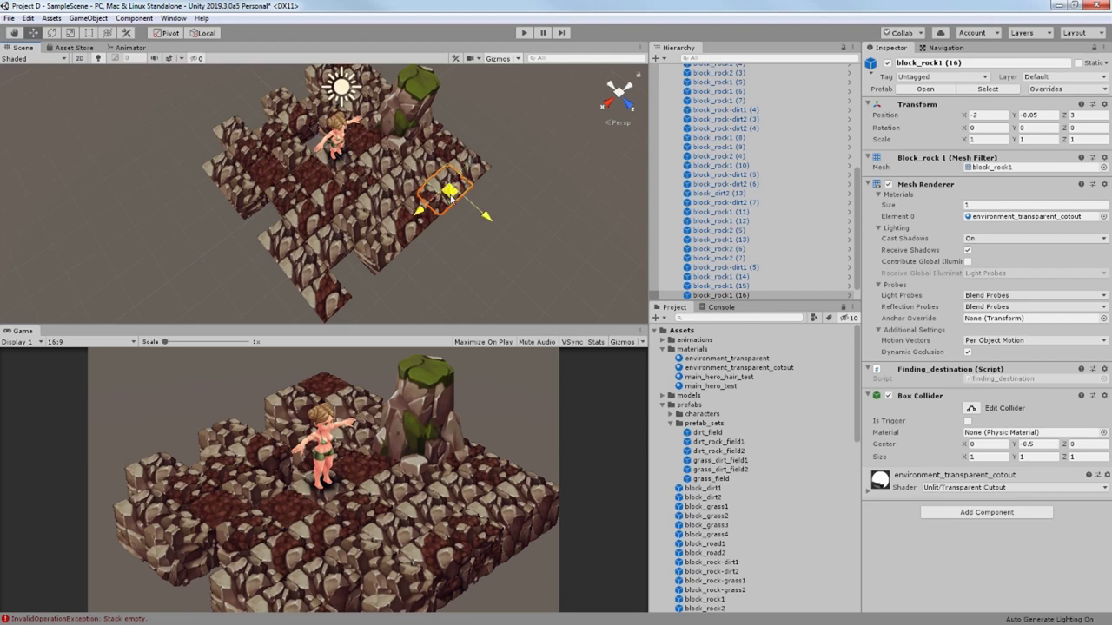
left_click(306, 155)
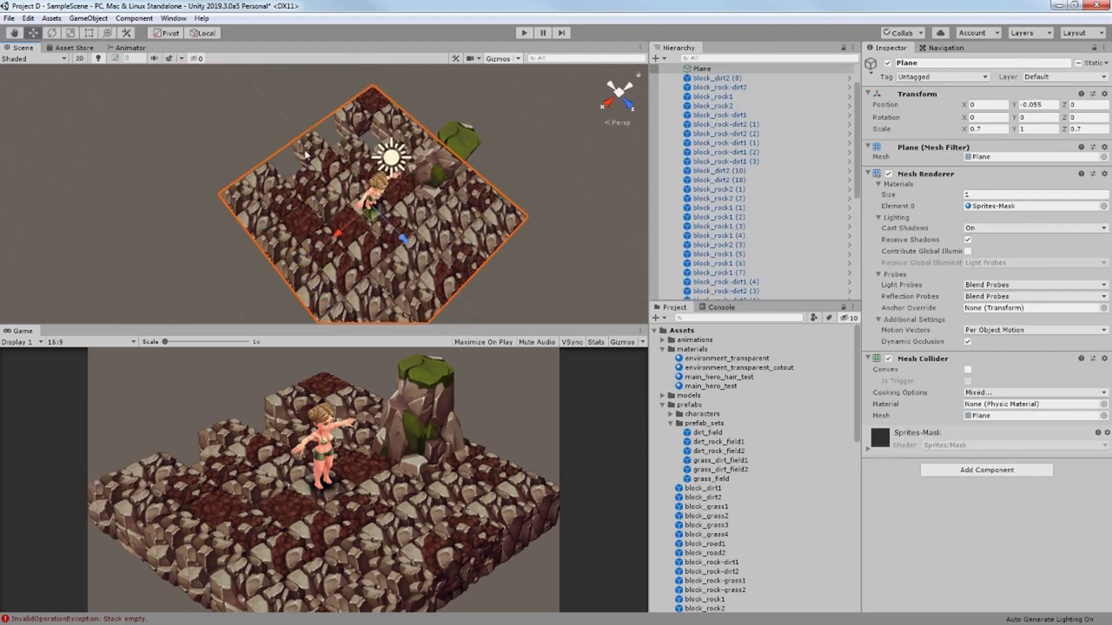
left_click(329, 144)
left_click_drag(334, 139, 354, 161)
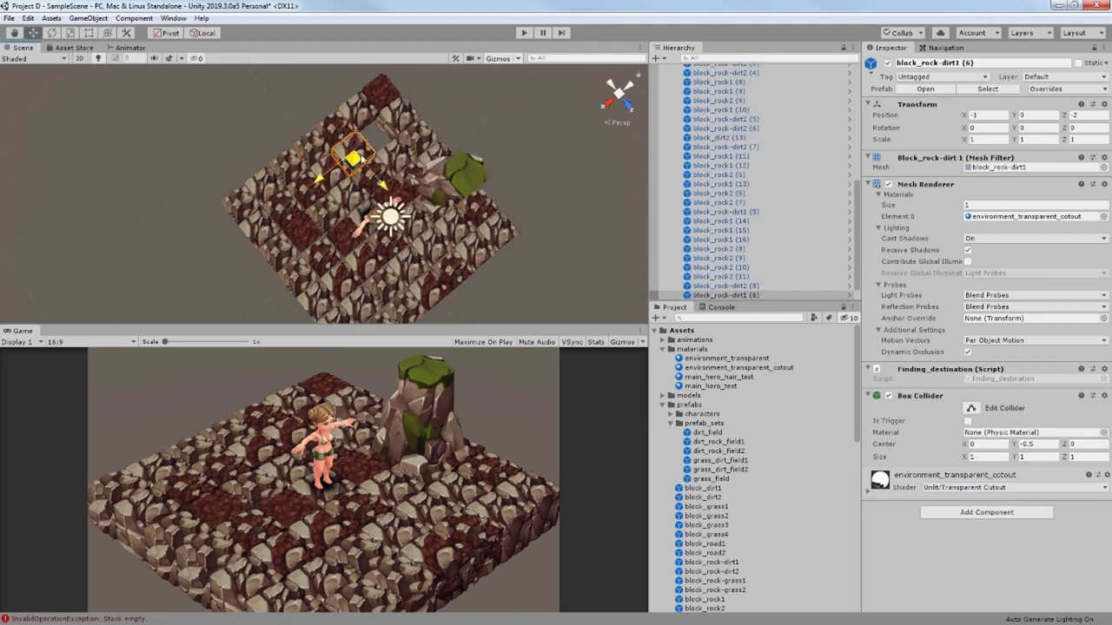
- Replace the block_rock1 block at X 0, Z 2 with a duplicate of block_rock-dirt1
left_click(377, 300)
key("Delete")
key("ctrl+d")
left_click_drag(371, 303, 420, 257)
left_click_drag(419, 256, 374, 191, "alt")
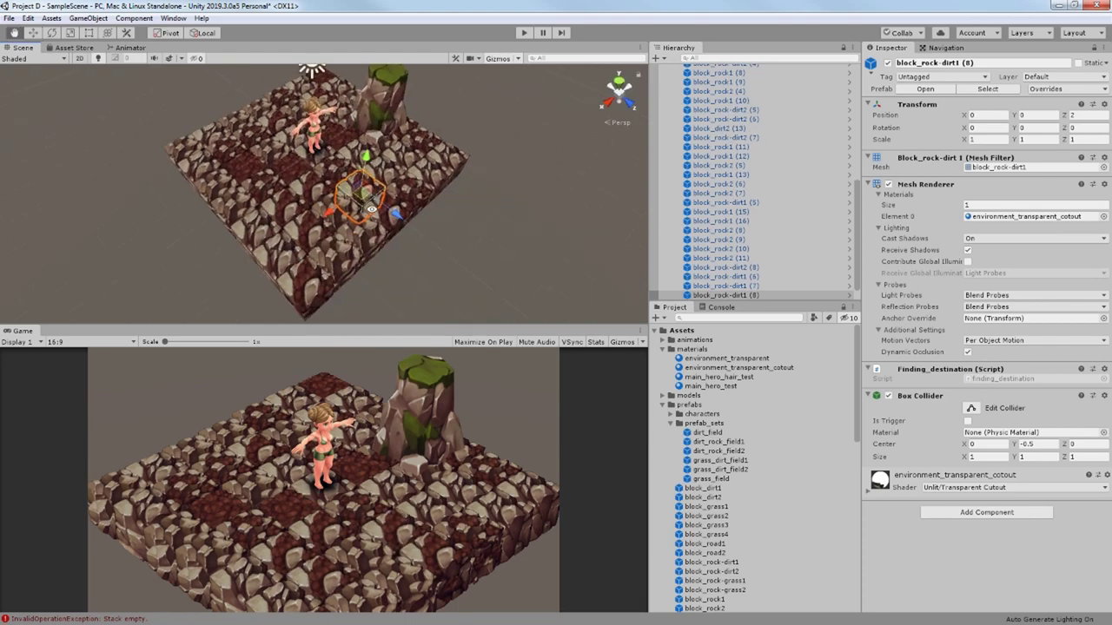
- Save the finished rock block set as a prefab named rock_field in the prefab_sets folder
left_click(391, 108)
scroll(710, 108, "up", 20)
left_click(710, 96)
left_click(670, 97)
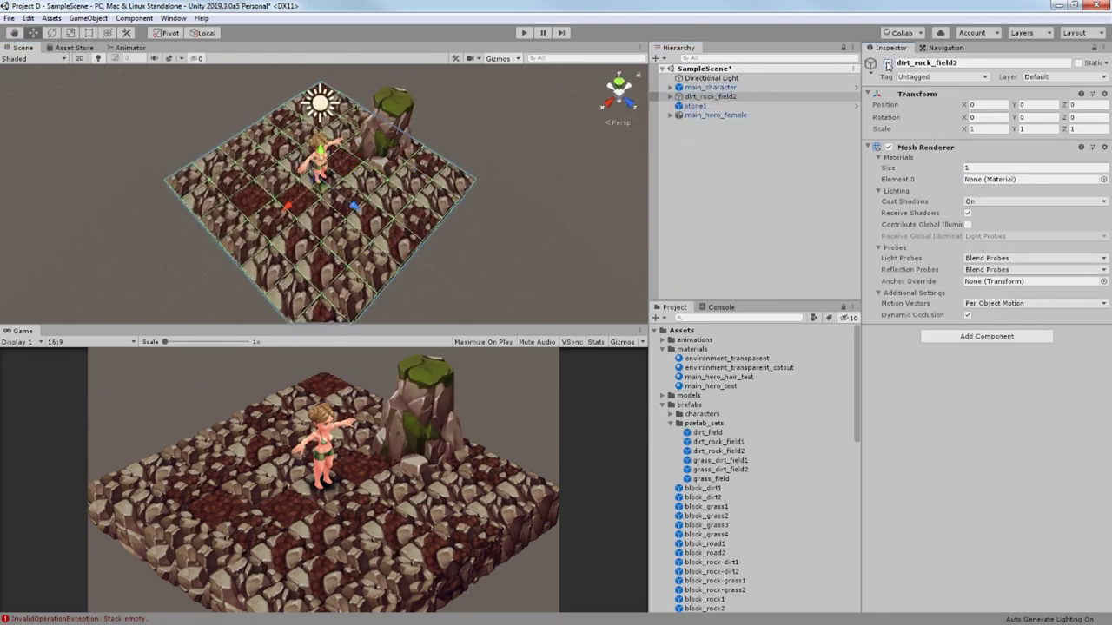
left_click(708, 97)
left_click_drag(701, 97, 703, 423)
key("BackSpace")
key("End")
key("BackSpace")
left_click(705, 129)
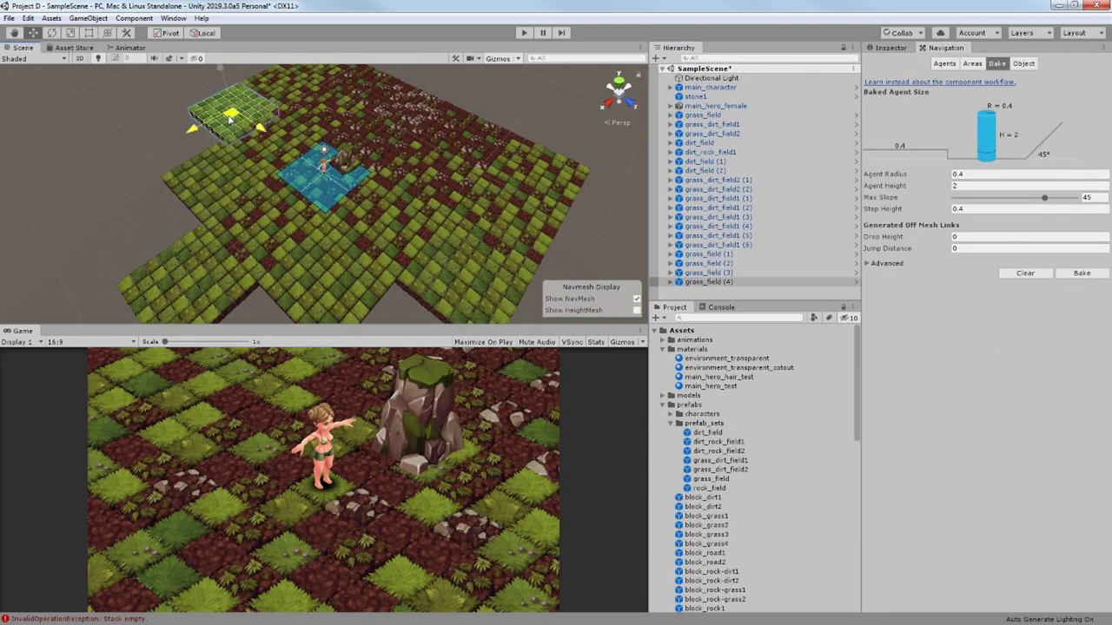
- Extend the terrain by placing duplicates of grass_field and grass_dirt_field1 in the empty spots along its edges
left_click_drag(223, 113, 171, 224)
key("ctrl+d")
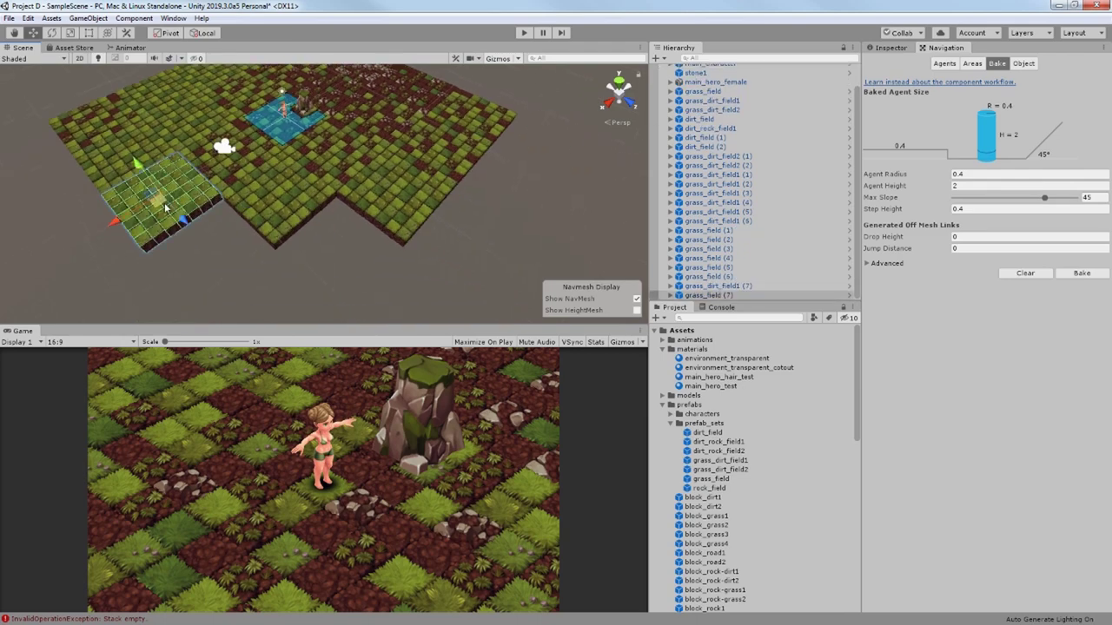
left_click_drag(165, 205, 207, 264)
left_click(97, 119)
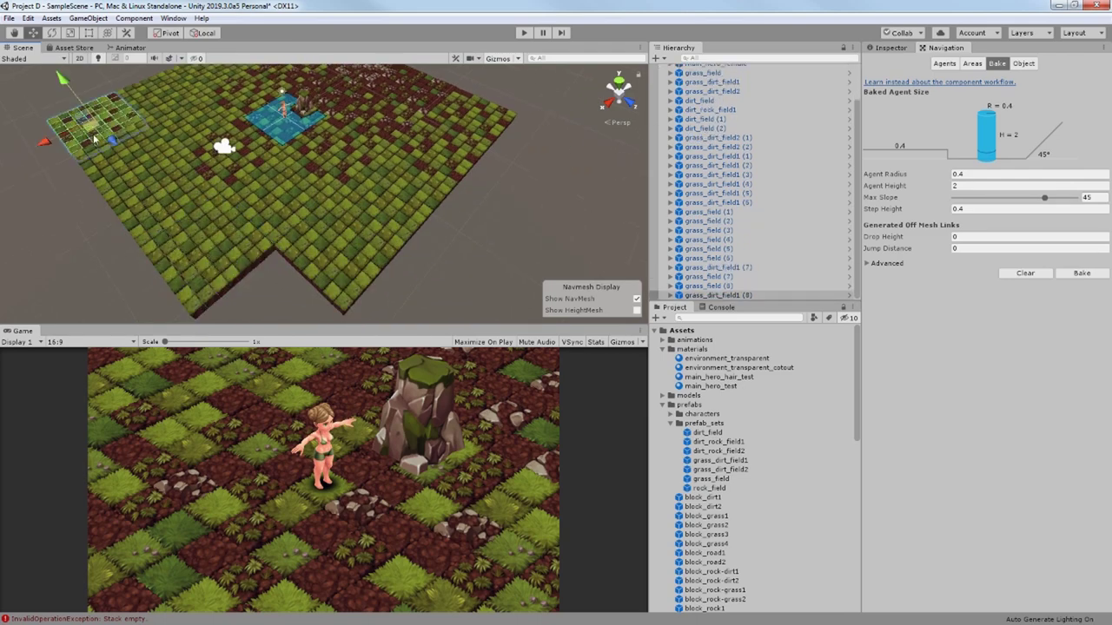
key("ctrl+d")
left_click_drag(97, 118, 270, 293)
- Bake the NavMesh for the enlarged terrain around the hero and the stone
left_click_drag(337, 232, 304, 226, "alt")
middle_click_drag(304, 226, 317, 261)
scroll(317, 261, "up", 8)
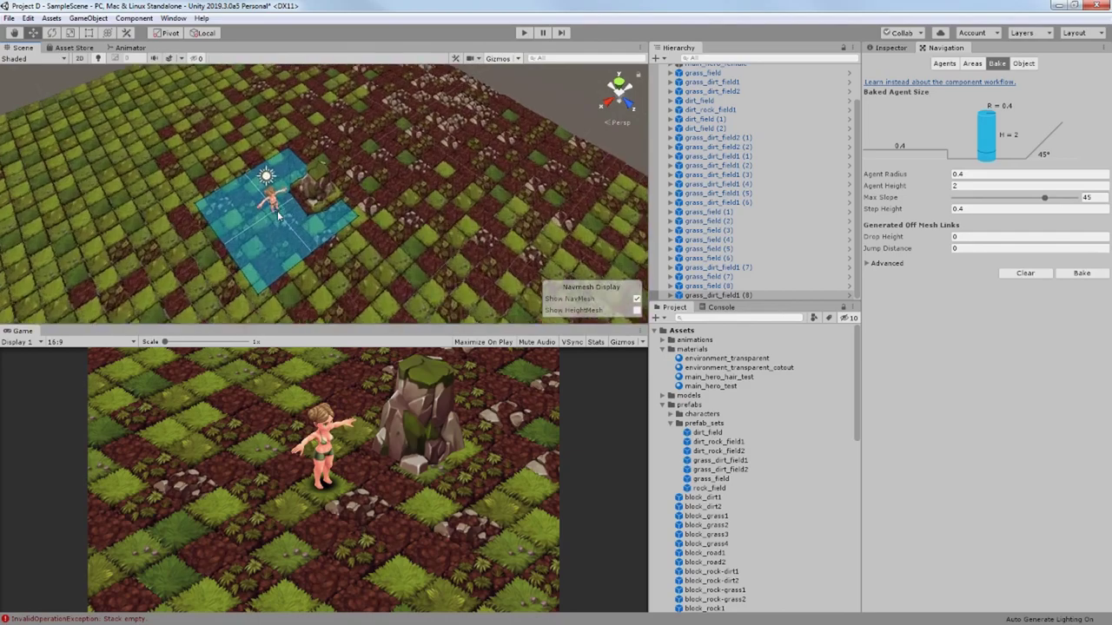
left_click_drag(317, 260, 356, 218, "alt")
left_click(1082, 272)
- Run the scene and send the hero to distant blocks to test navigation across the enlarged terrain
left_click(524, 33)
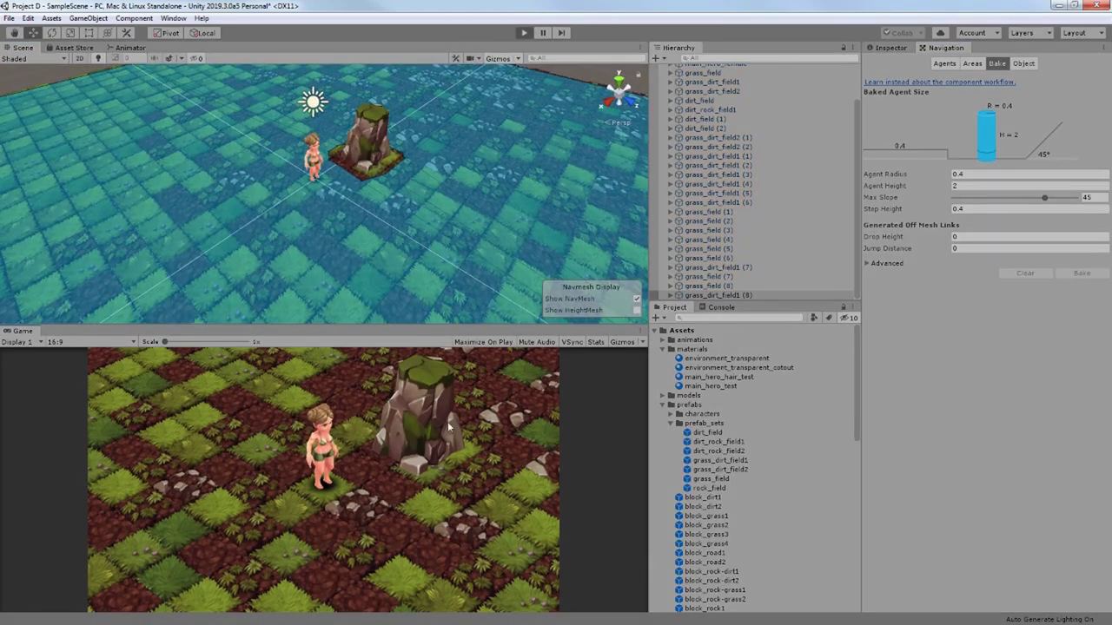
left_click(447, 422)
left_click(156, 542)
left_click(351, 579)
left_click(271, 404)
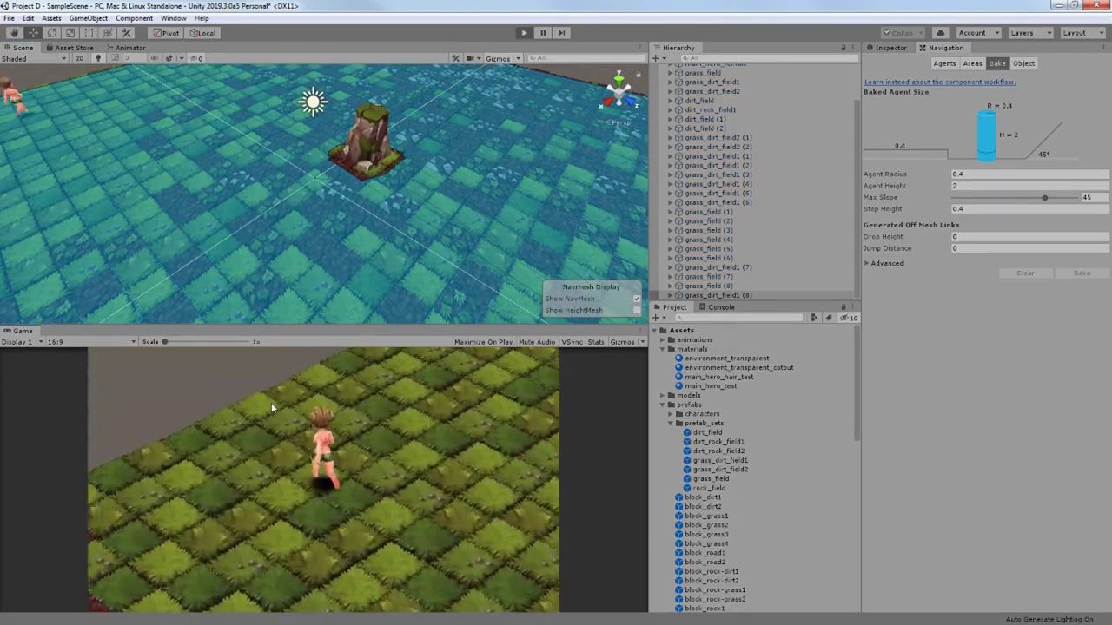
left_click(501, 515)
left_click(377, 523)
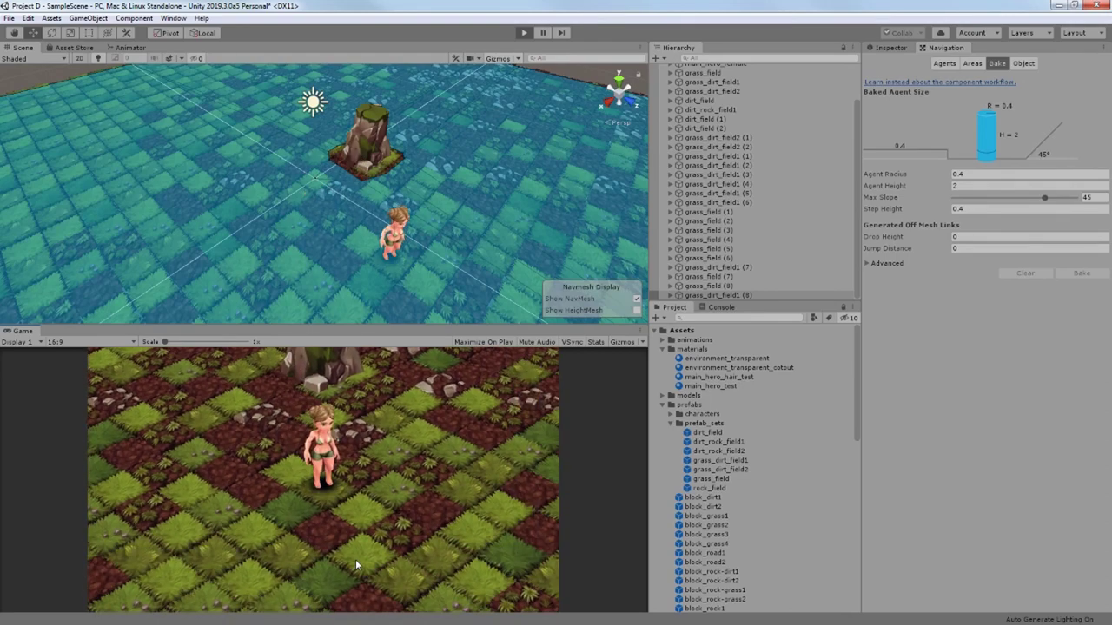
- Restart the scene with the crypt in place and send the hero around the crypt to test obstacle navigation
left_click(524, 32)
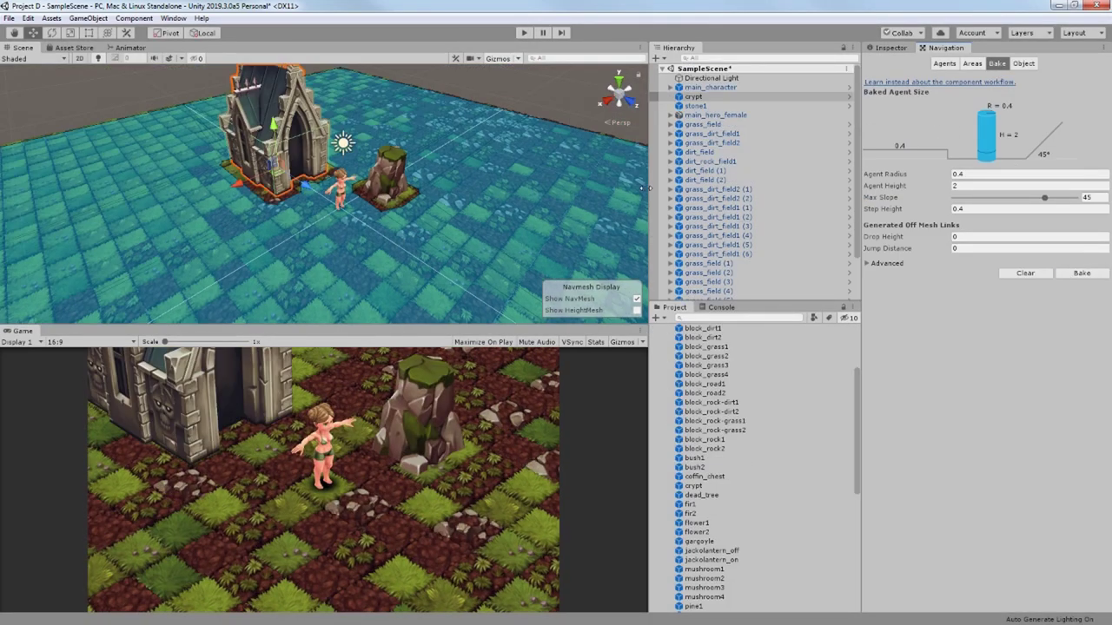
left_click(523, 33)
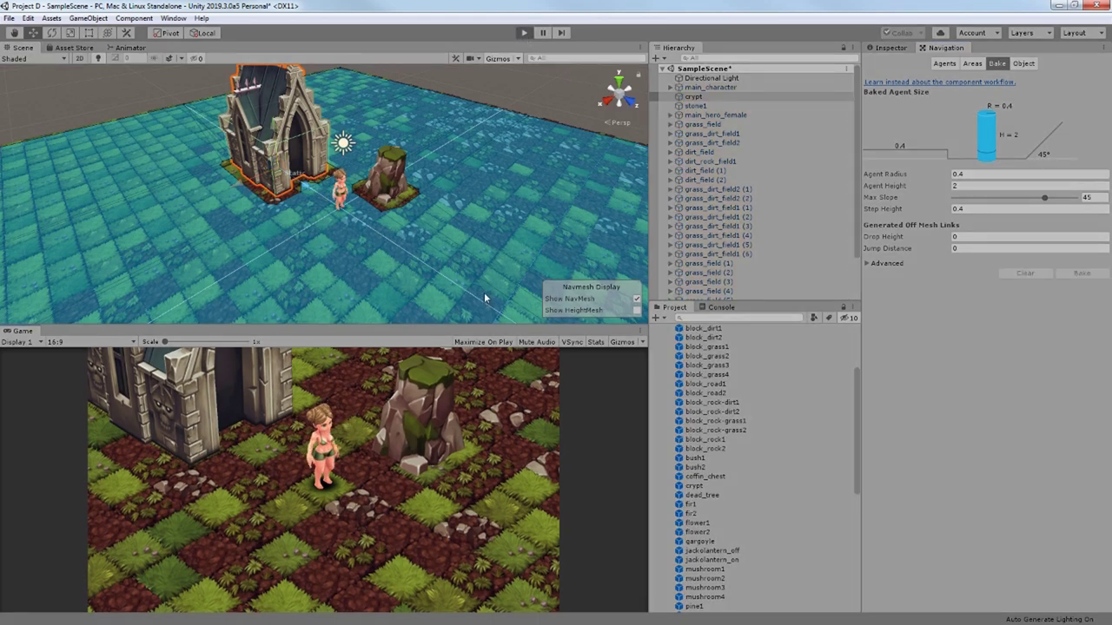
left_click(159, 486)
left_click(439, 379)
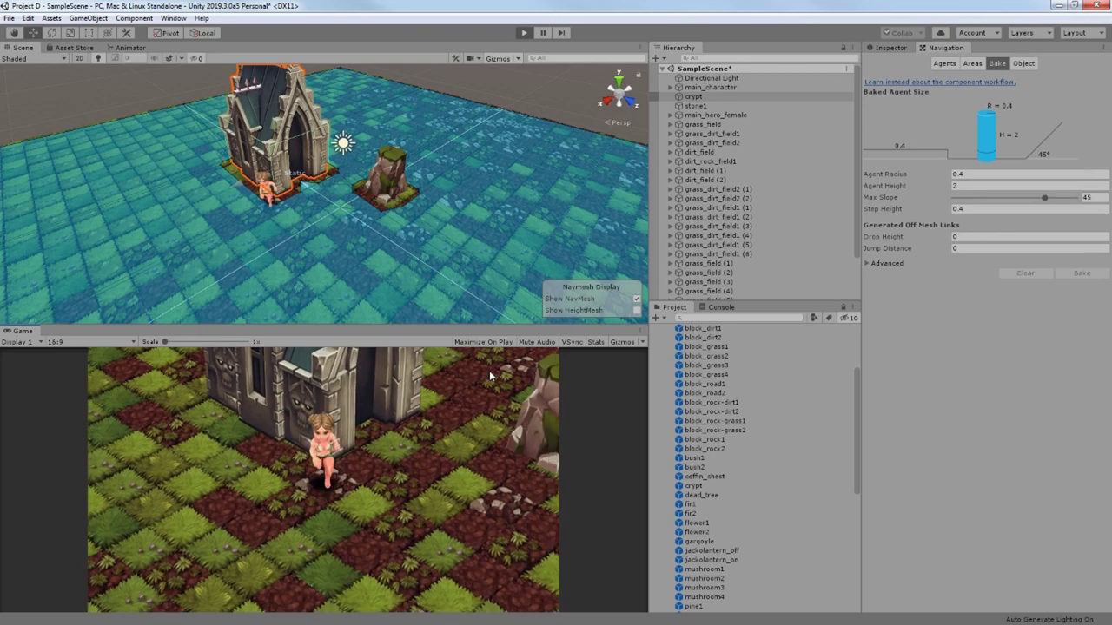
left_click(328, 568)
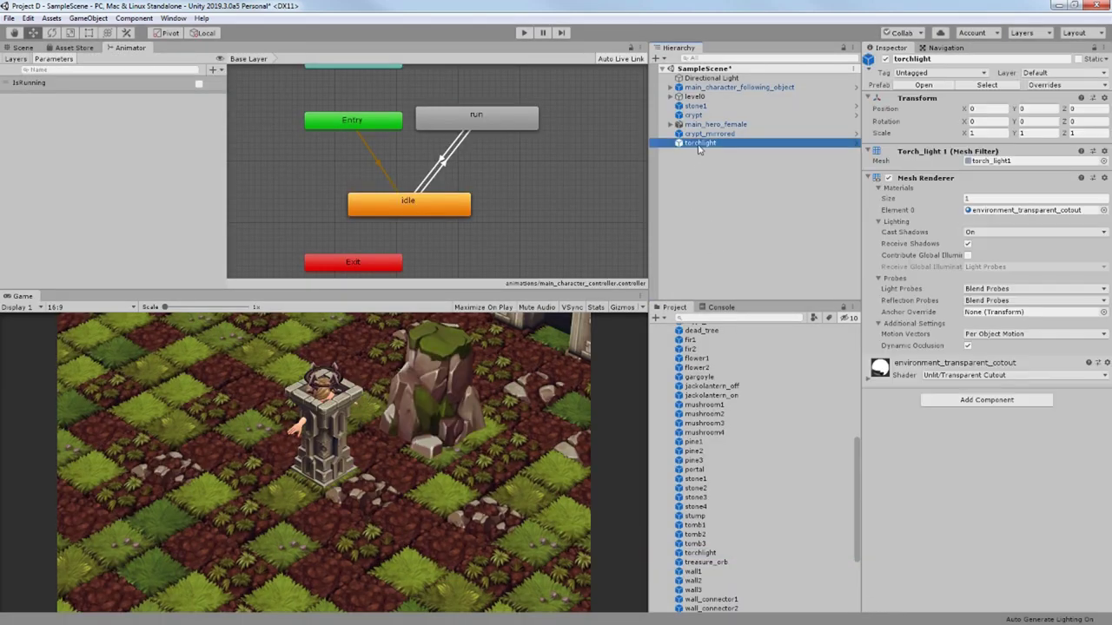
- Move the torchlight off the hero to an open spot on the terrain nearby
left_click(37, 47)
key("f")
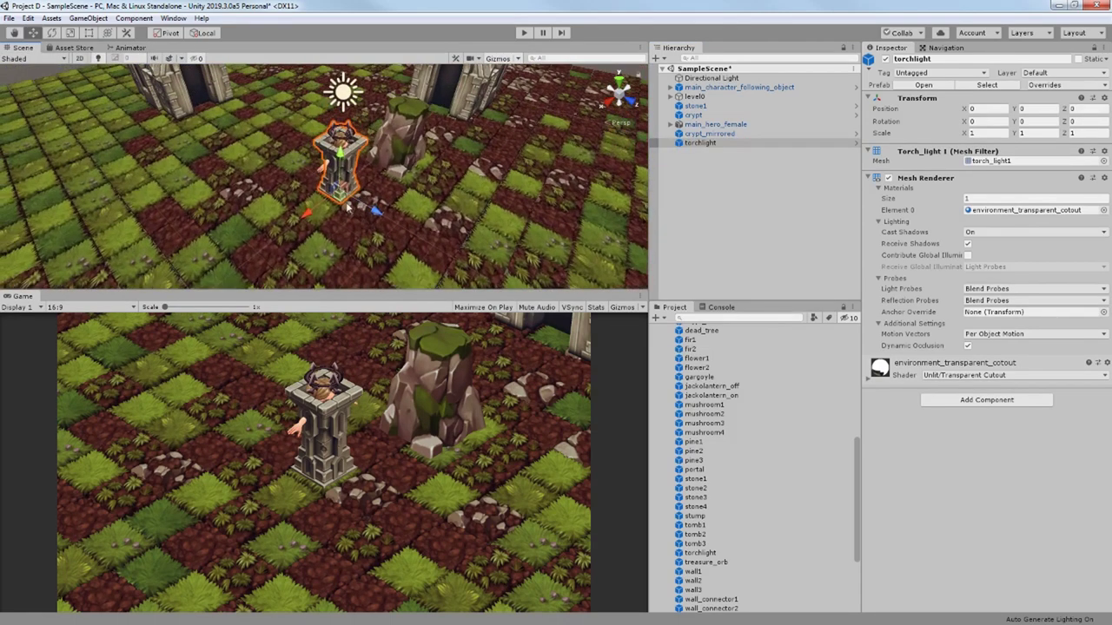
left_click_drag(348, 205, 268, 259)
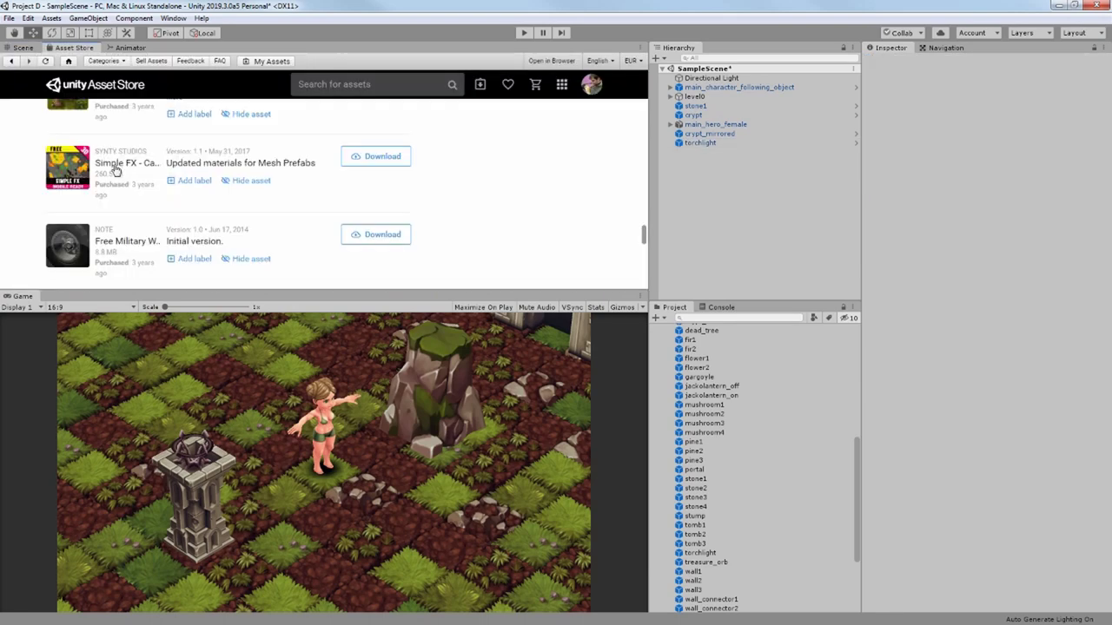
- View the details of the Simple FX - Cartoon Particles package among the purchased Asset Store assets
left_click(117, 167)
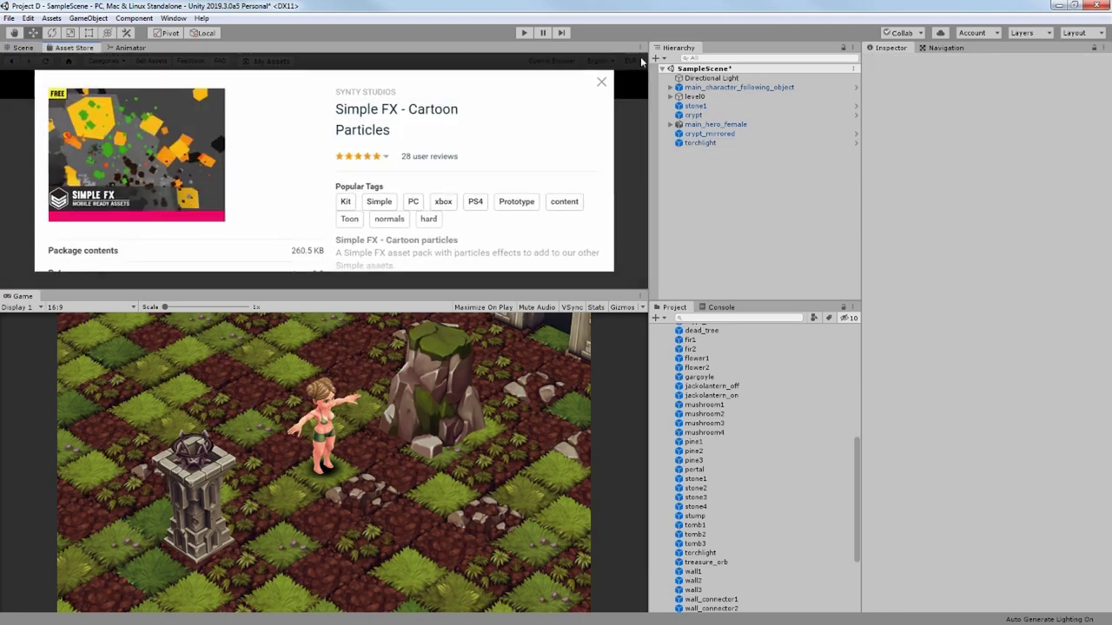
left_click(601, 84)
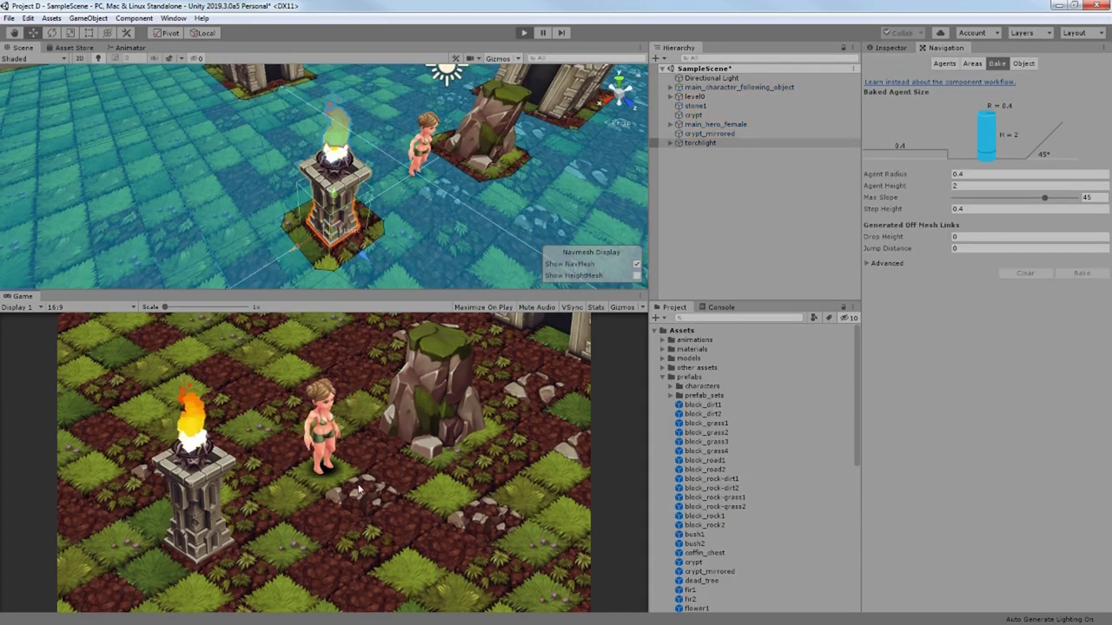
- Send the hero to blocks on all sides of the burning torchlight to test navigation around it
left_click(300, 561)
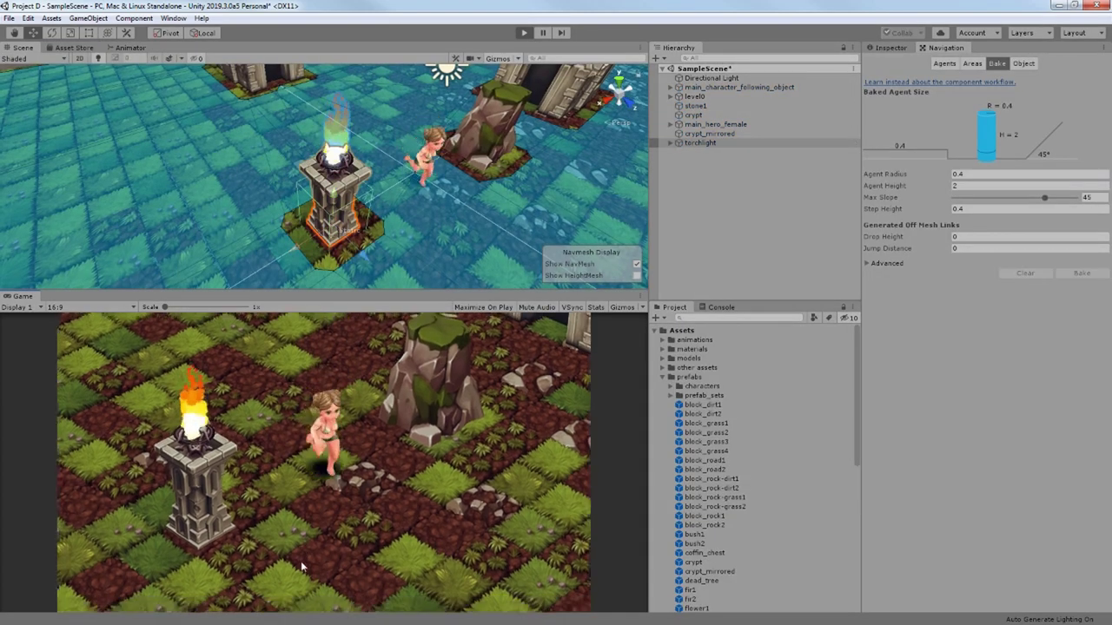
left_click(156, 430)
left_click(450, 575)
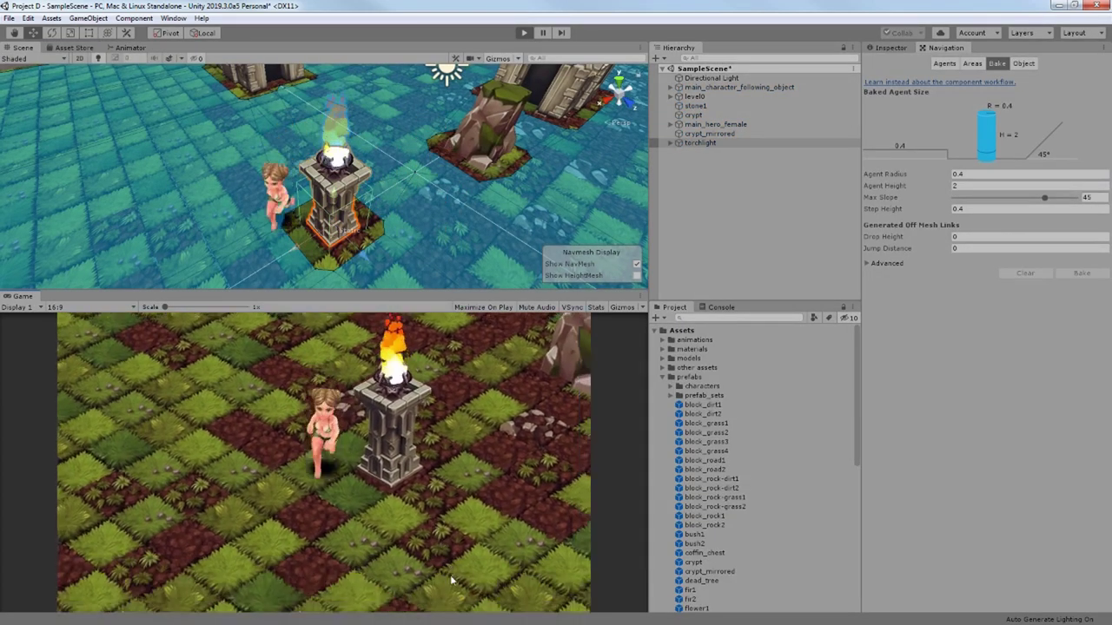
left_click(194, 410)
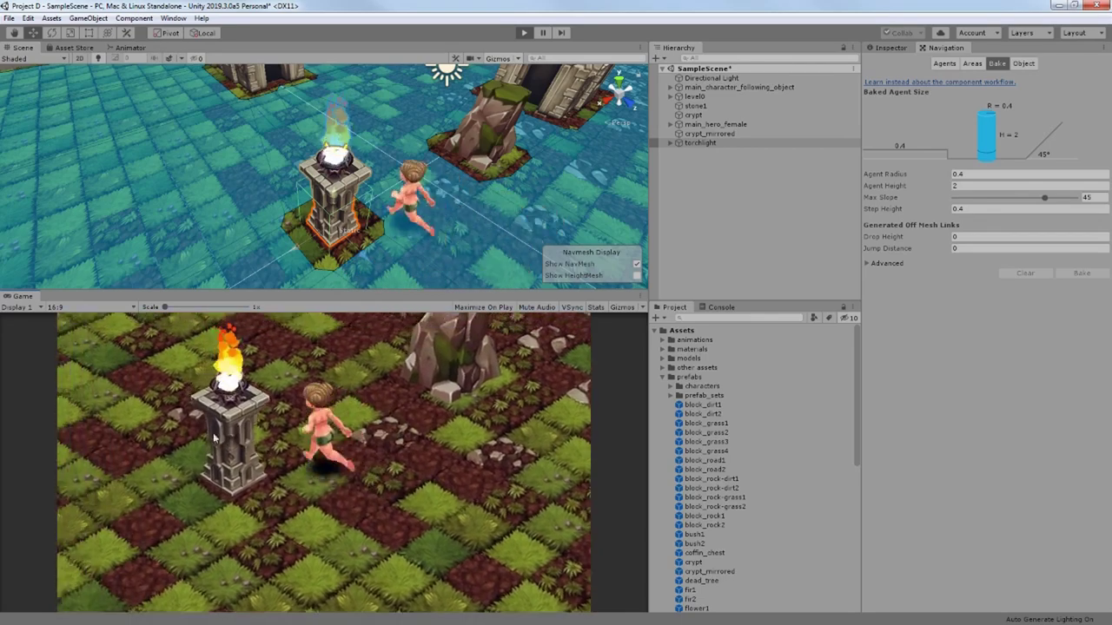
left_click(300, 416)
left_click(282, 487)
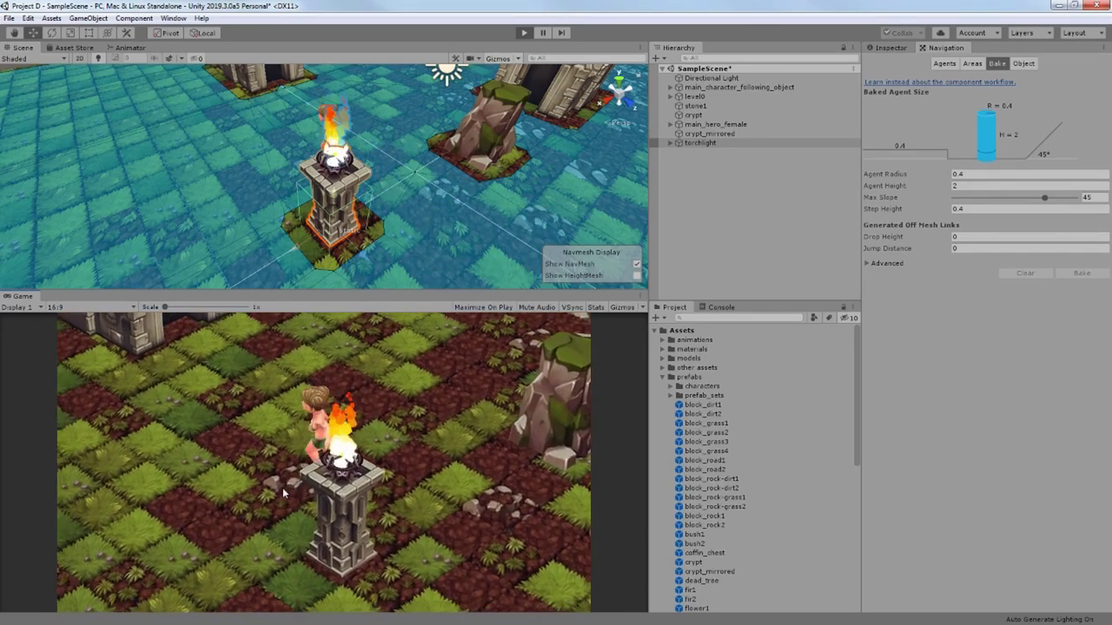
left_click(400, 482)
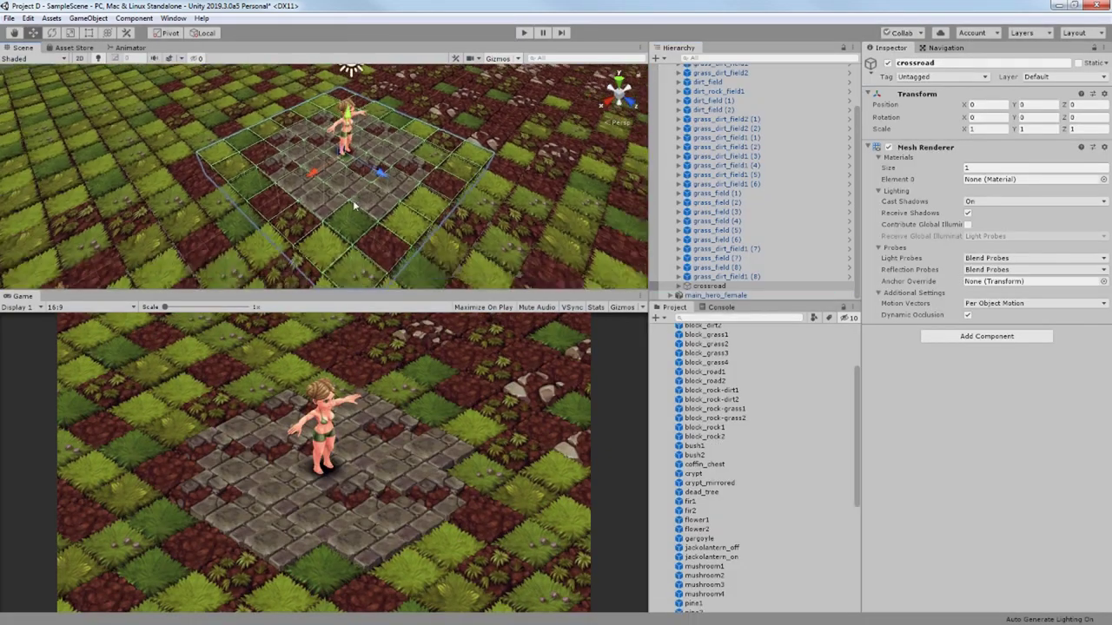
- Delete the grass and dirt blocks bordering the stone road patch in the crossroad set
left_click(353, 200)
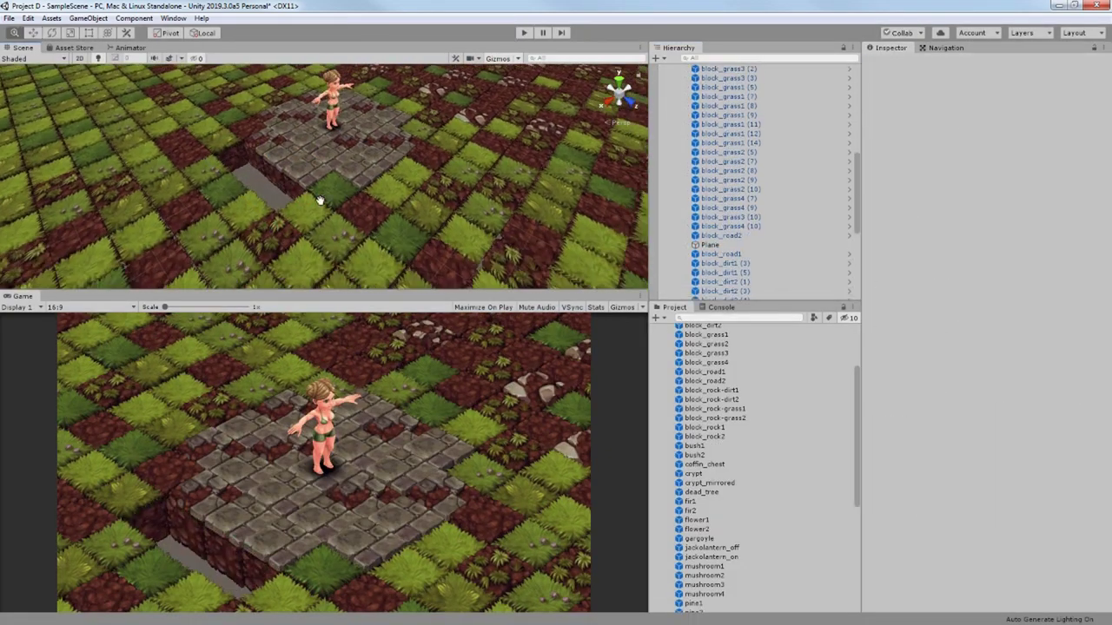
left_click(271, 167)
key("Delete")
middle_click_drag(253, 202, 286, 176)
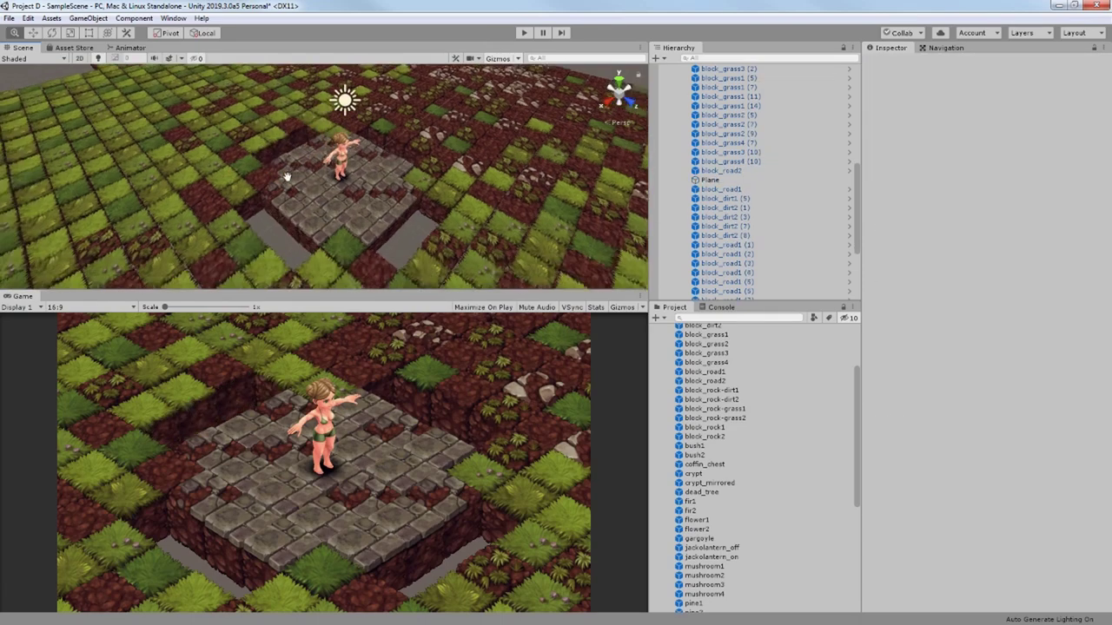
- Duplicate road blocks of the crossroad set and place the copies in the gaps along the patch's edges
left_click(304, 194)
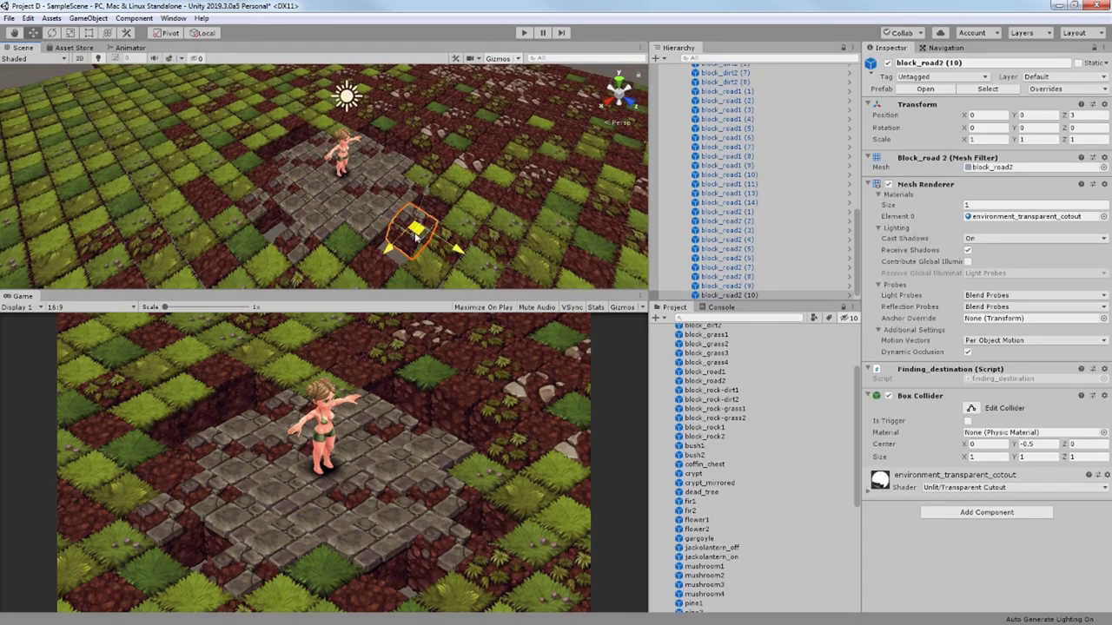
left_click(371, 158)
key("ctrl+d")
left_click_drag(372, 158, 399, 146)
key("ctrl+d")
left_click_drag(400, 146, 396, 252)
key("ctrl+d")
left_click_drag(396, 252, 436, 217)
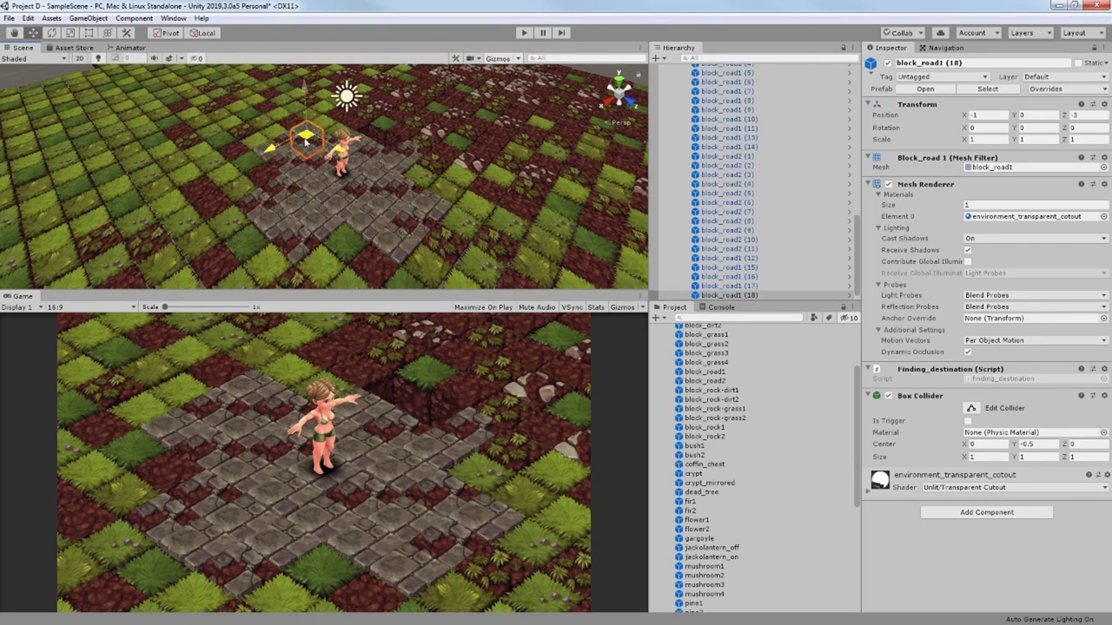
- Place further block_road1 duplicates in the remaining gaps on the far side of the crossroad, behind the hero
middle_click_drag(306, 142, 290, 177)
key("ctrl+d")
left_click_drag(290, 177, 355, 178)
middle_click_drag(356, 178, 346, 173)
key("ctrl+d")
left_click_drag(347, 172, 369, 178)
middle_click_drag(383, 218, 379, 206)
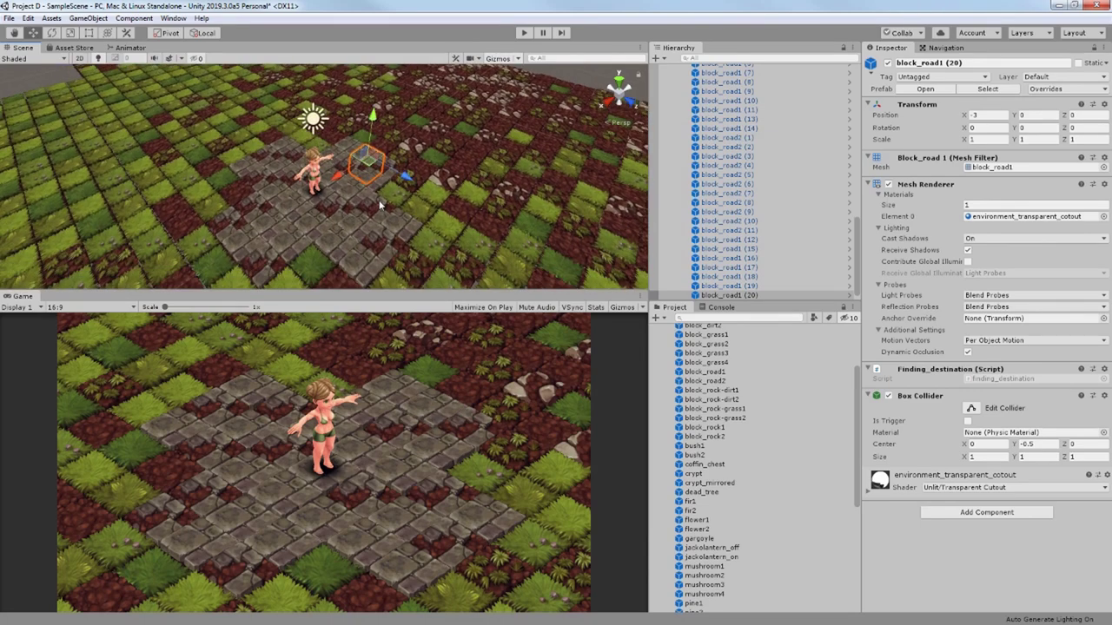
- Replace the block at the crossroad's edge with a duplicate of a road block from the opposite edge
left_click(381, 212)
key("Delete")
left_click(274, 226)
key("ctrl+d")
left_click_drag(271, 223, 377, 218)
- Replace the block beside the hero with a duplicate of the adjacent block_road1
left_click(293, 180)
key("Delete")
left_click(279, 199)
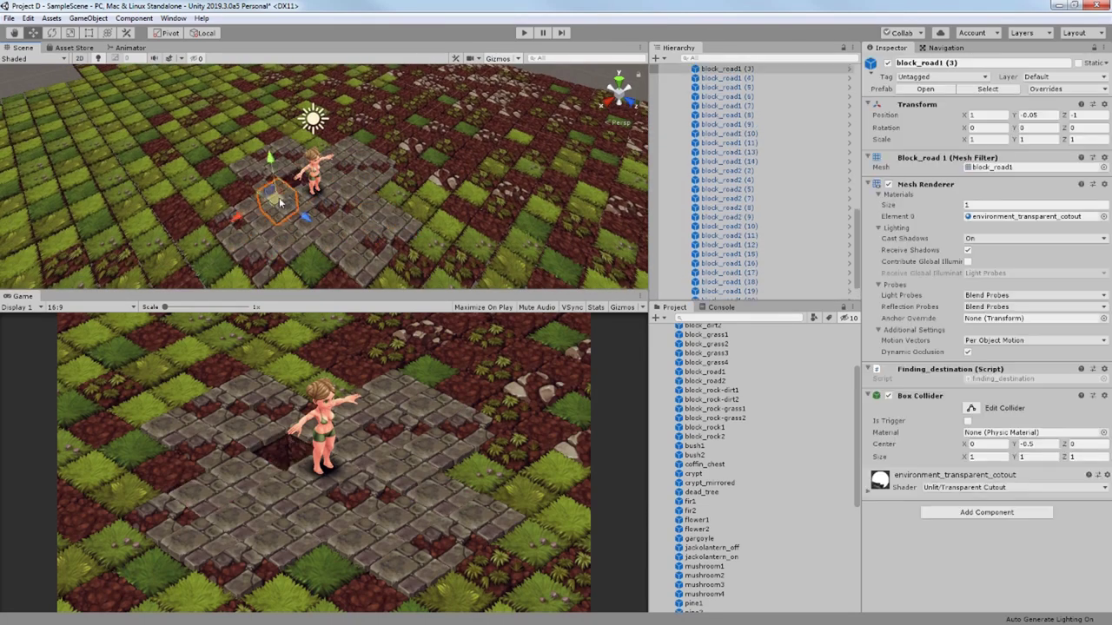
key("ctrl+d")
left_click_drag(279, 199, 302, 184, "ctrl")
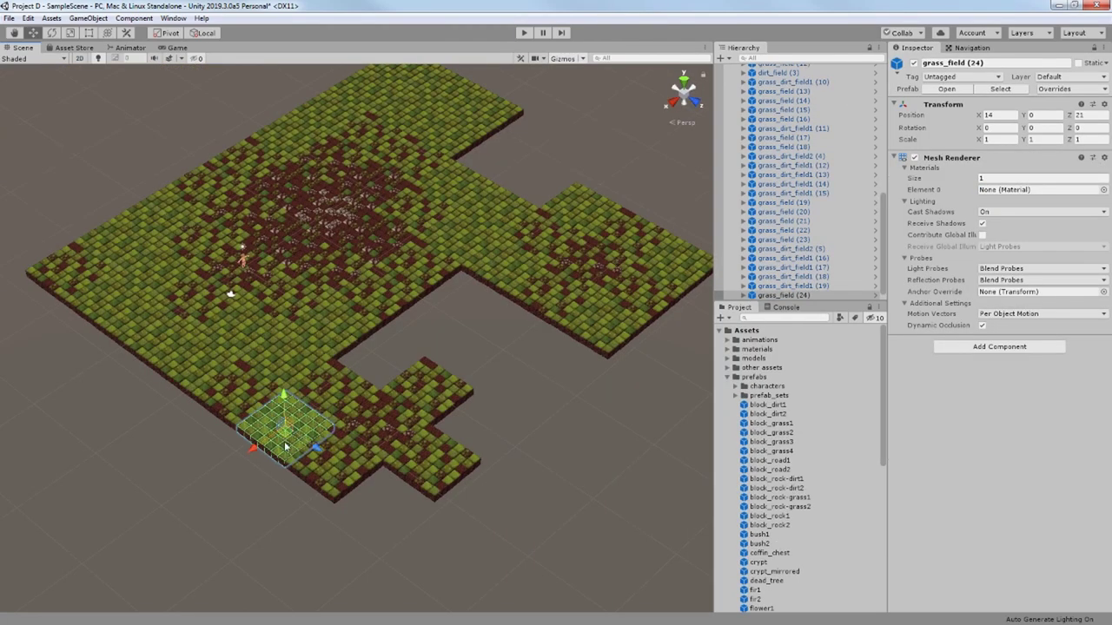
- Fill the large gap in the terrain's near side with grass_field duplicates, including a copied group of edge fields
left_click_drag(280, 443, 372, 371)
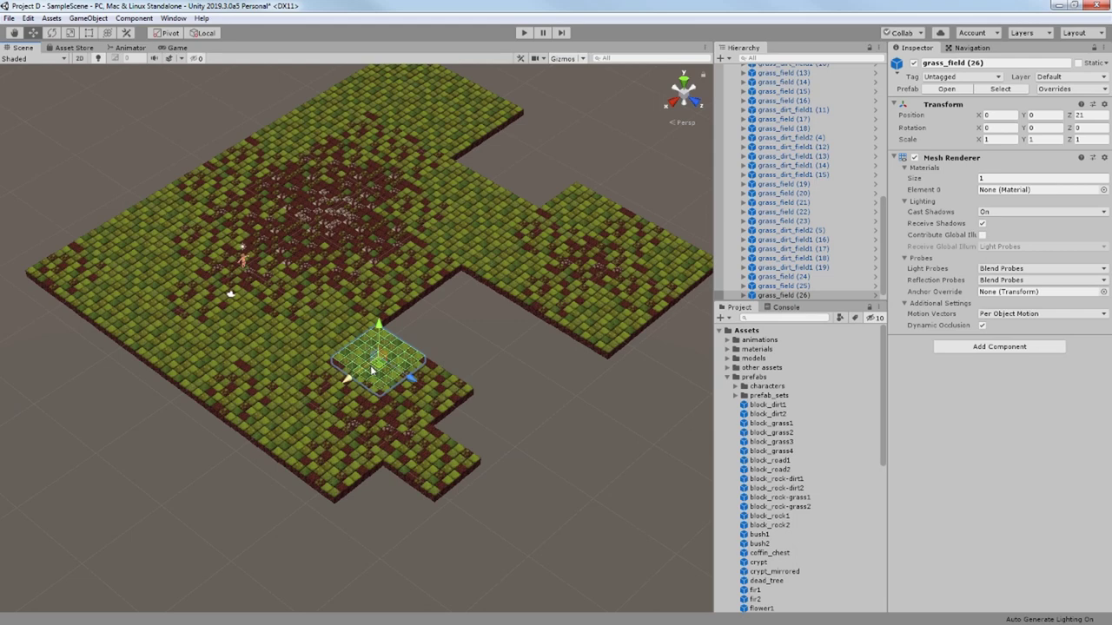
left_click(161, 328)
left_click(113, 300, "ctrl")
left_click(159, 268, "ctrl")
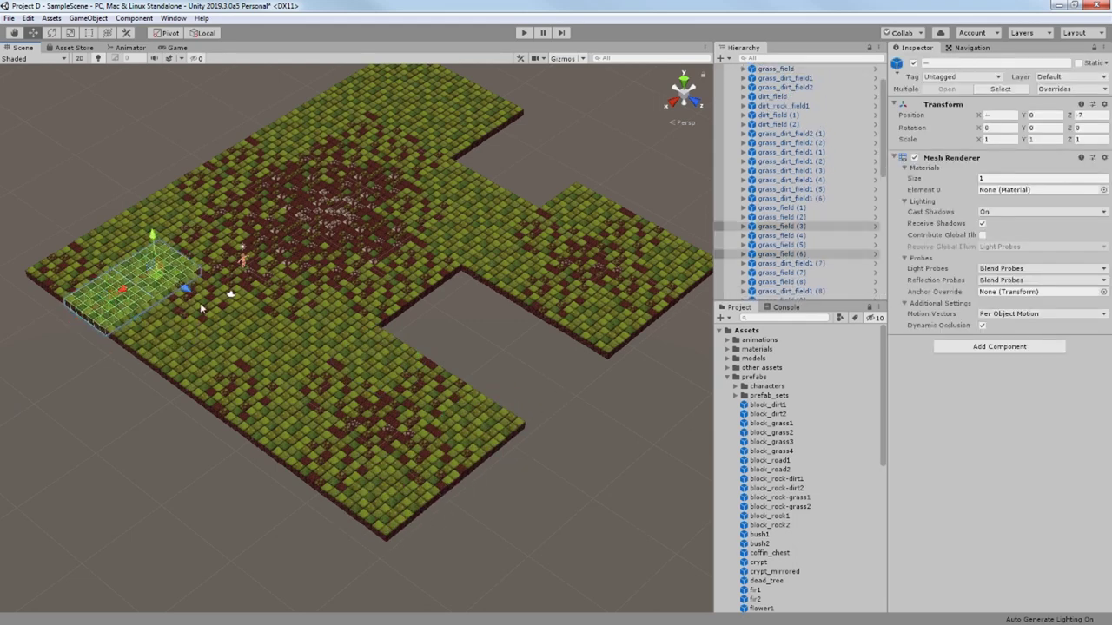
left_click(200, 301, "ctrl")
left_click(73, 271, "ctrl")
left_click(113, 243, "ctrl")
key("ctrl+d")
left_click_drag(200, 304, 558, 372, "ctrl")
left_click(691, 389)
middle_click_drag(696, 384, 642, 459)
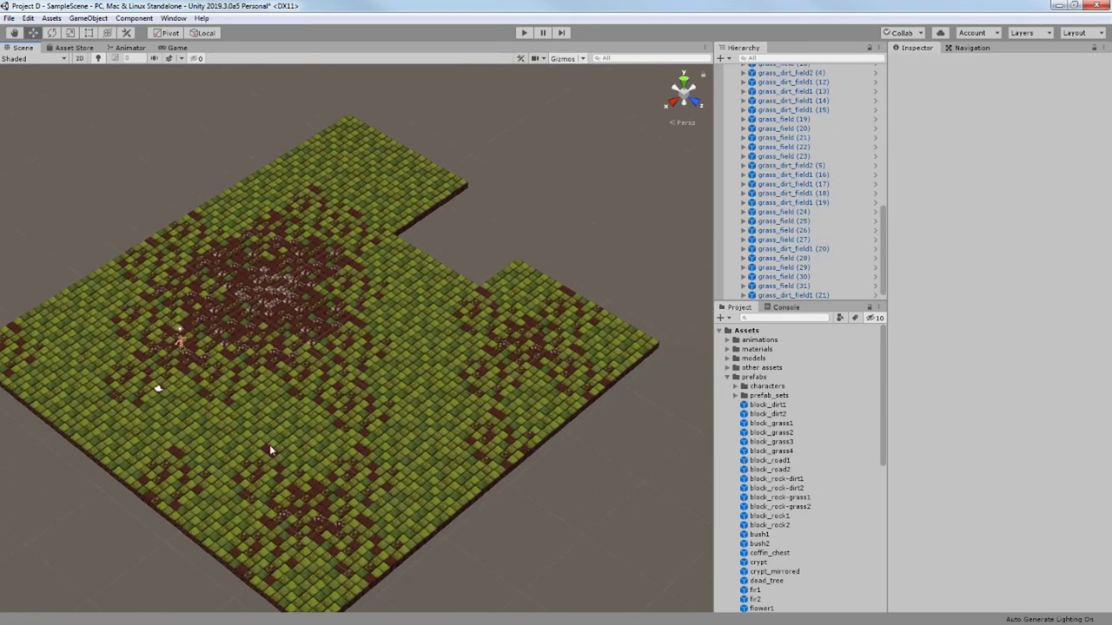
- Duplicate groups of grass fields and place them in the open notch on the terrain's far side
left_click(295, 447)
left_click(223, 444, "ctrl")
left_click(265, 410, "ctrl")
left_click(266, 479, "ctrl")
key("ctrl+d")
left_click_drag(332, 451, 513, 231)
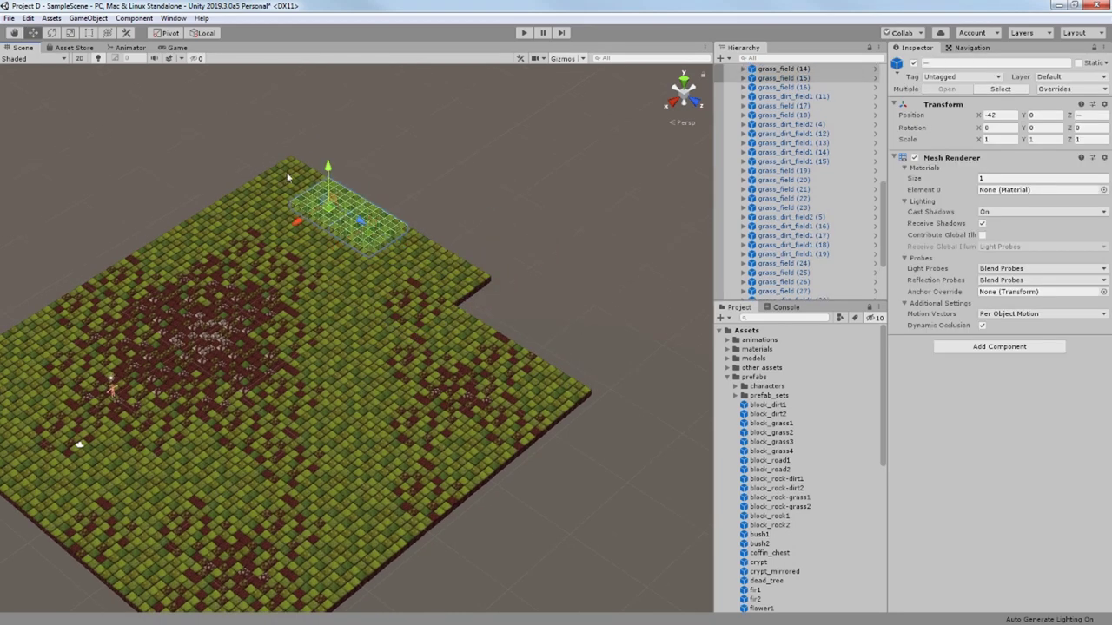
left_click_drag(322, 130, 509, 322)
left_click(537, 258)
scroll(537, 259, "down", 3)
middle_click_drag(417, 439, 470, 341)
- Duplicate a row of five fields and place the copies along the terrain's outer edge as a new row
left_click(316, 358)
left_click(240, 412, "ctrl")
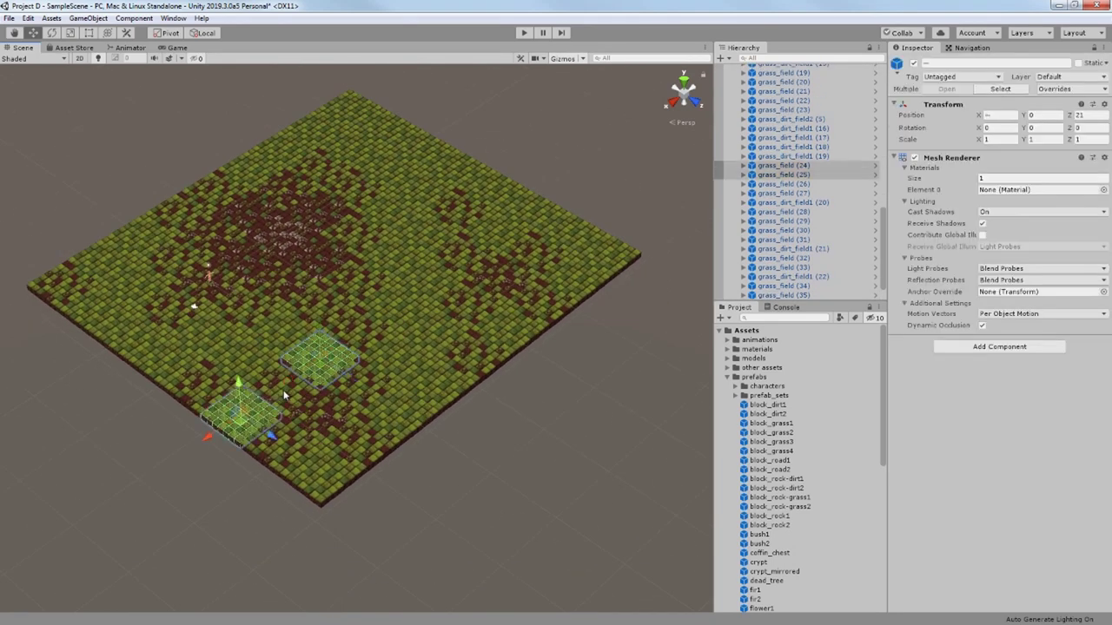
left_click(278, 385, "ctrl")
left_click(354, 330, "ctrl")
left_click(393, 302, "ctrl")
key("ctrl+d")
left_click_drag(459, 295, 588, 377, "ctrl")
left_click(485, 433)
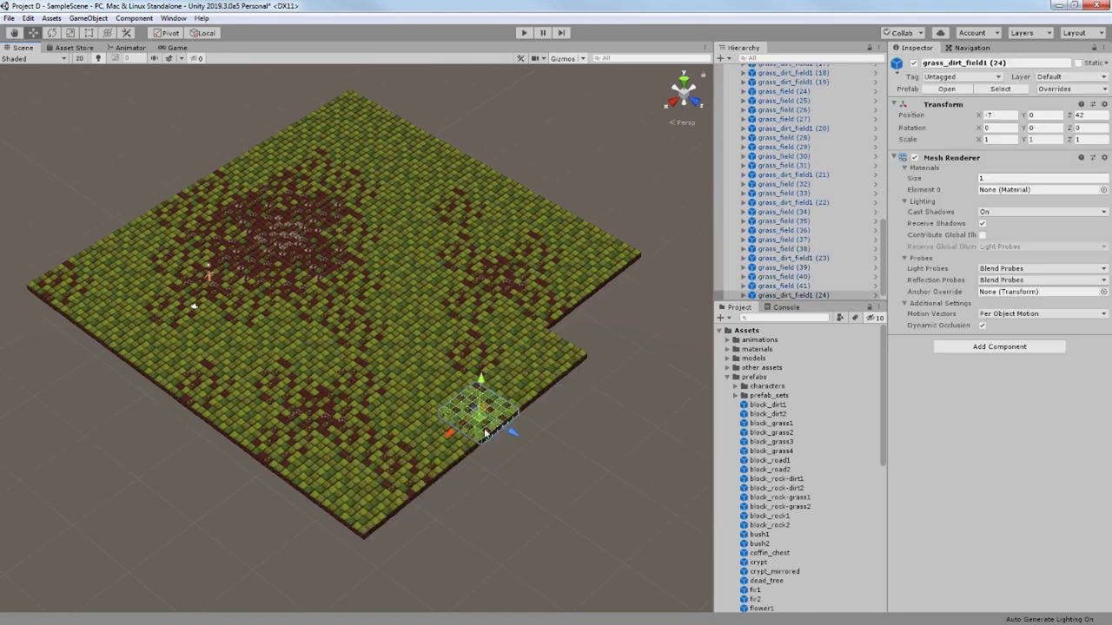
- Complete the new outer row with grass_field and grass_dirt_field1 pieces so the terrain forms a full square
left_click(552, 369)
key("ctrl+d")
left_click_drag(477, 417, 588, 333, "ctrl")
left_click(618, 306)
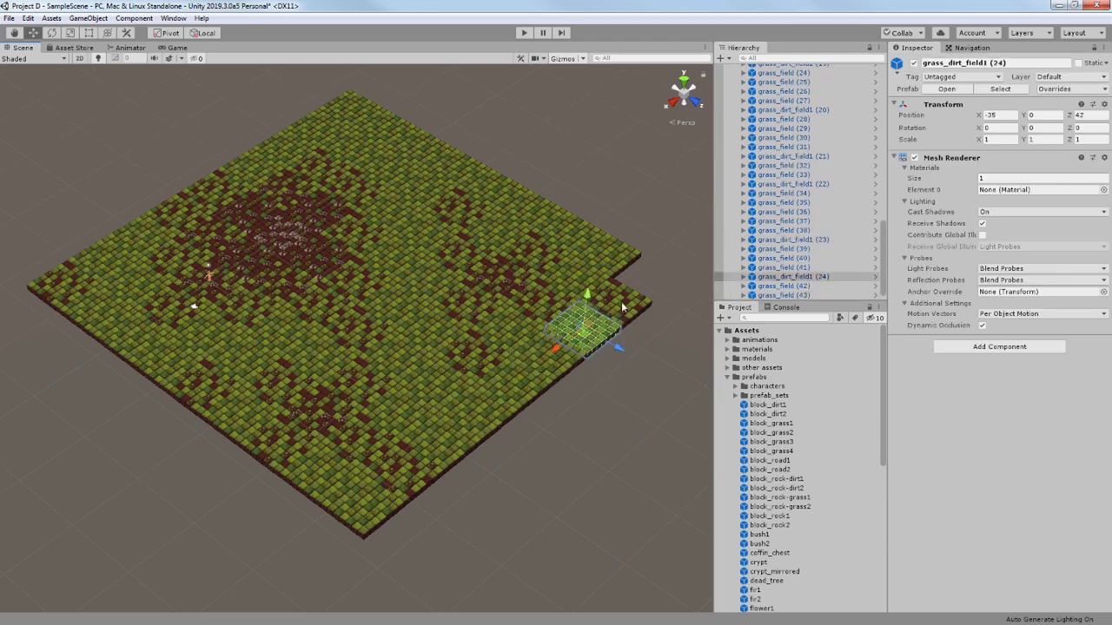
middle_click_drag(612, 305, 456, 336)
left_click(440, 388)
key("ctrl+d")
left_click_drag(441, 396, 543, 314, "ctrl")
left_click(599, 365)
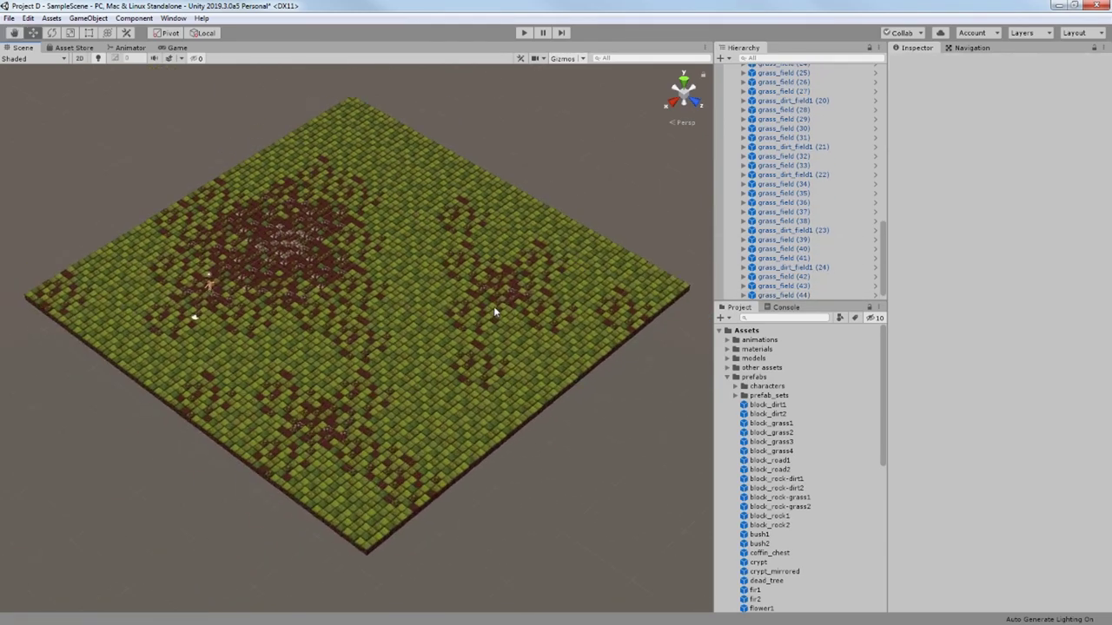
- Bake the NavMesh for the completed square terrain and run the scene
left_click(958, 49)
left_click(1079, 273)
middle_click_drag(408, 228, 451, 260)
scroll(273, 278, "up", 5)
scroll(452, 261, "up", 4)
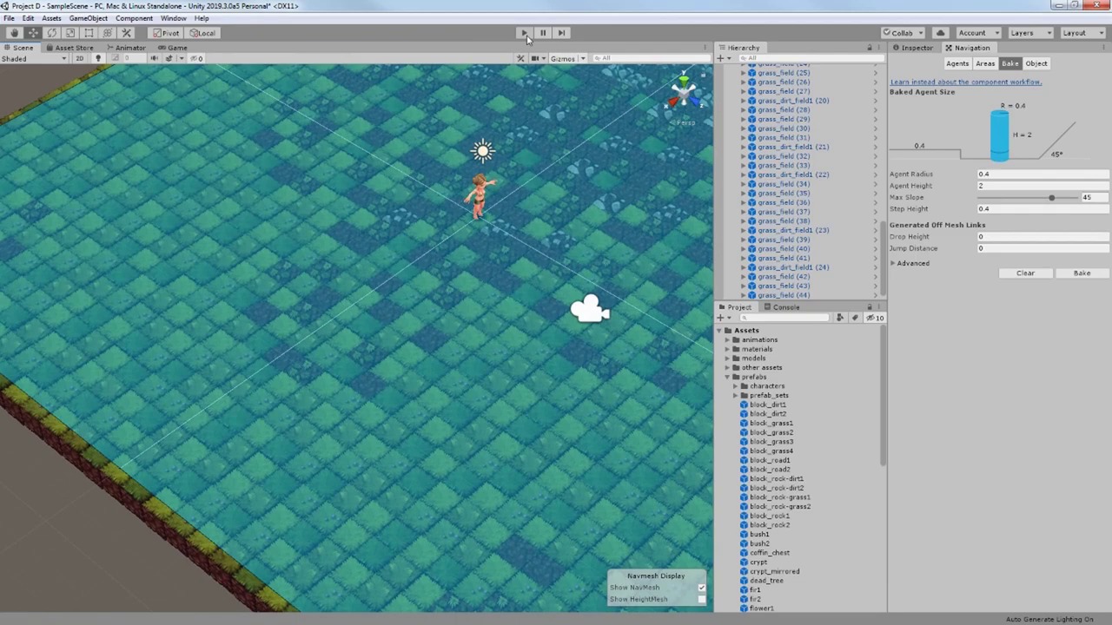
left_click(525, 33)
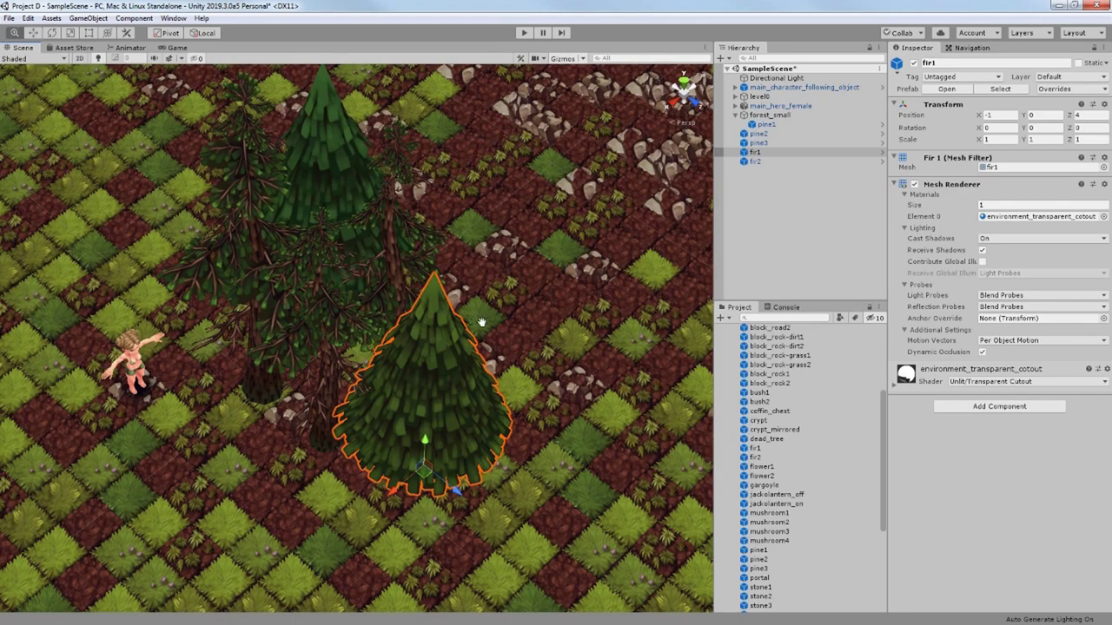
- Create a 3D cylinder and make it a child of forest_small
middle_click_drag(481, 322, 490, 352)
left_click_drag(490, 352, 508, 369, "alt")
left_click(770, 116)
left_click(775, 242)
right_click(775, 242)
mouse_move(819, 349)
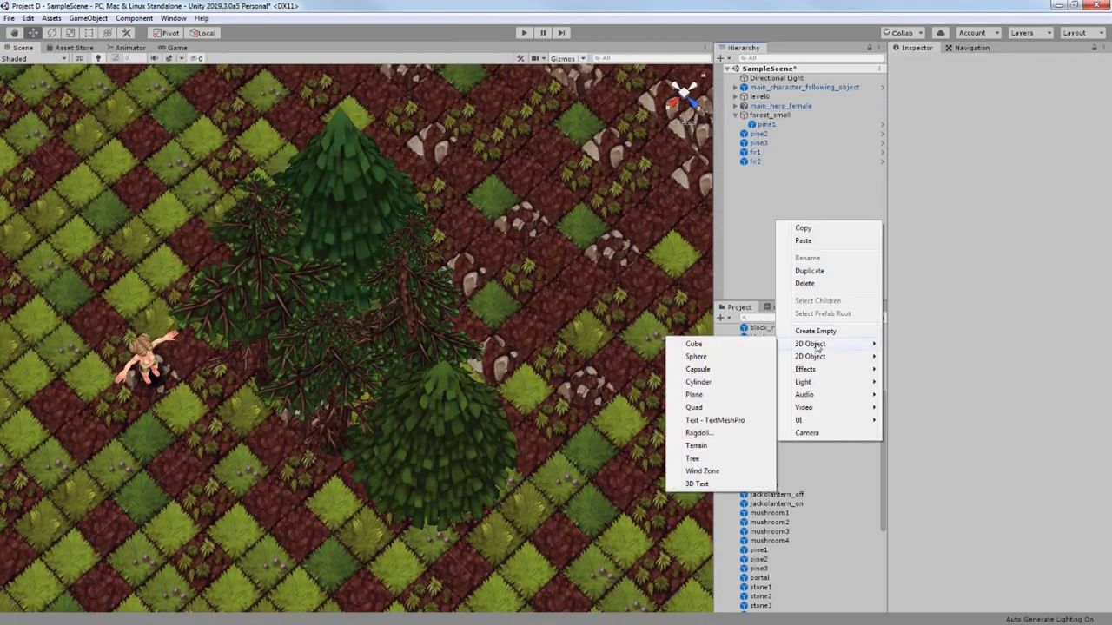
left_click(700, 383)
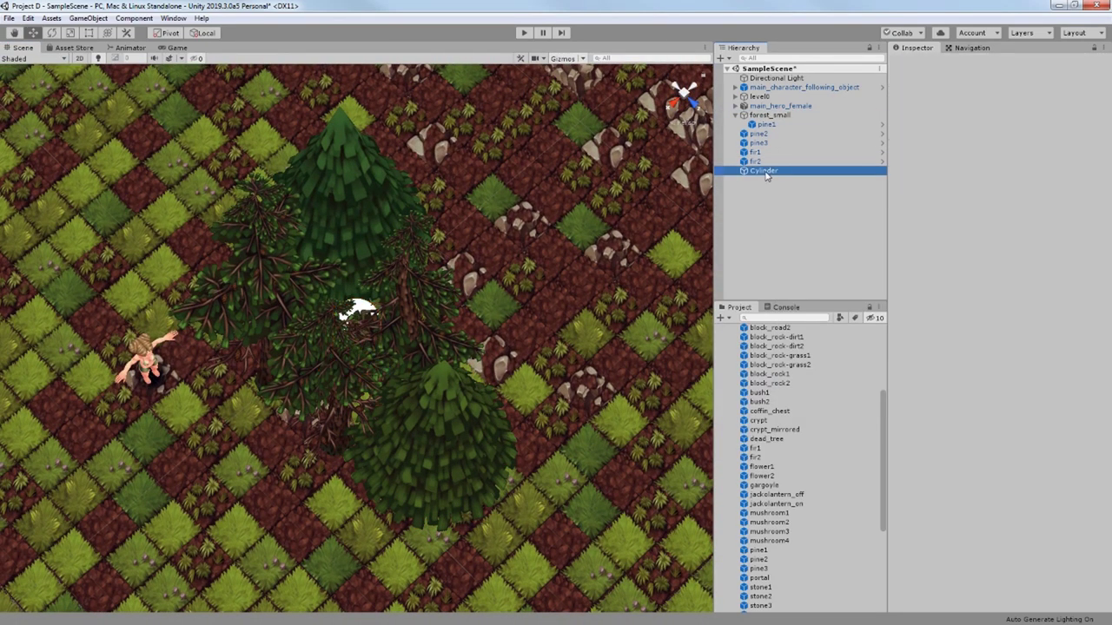
left_click_drag(769, 169, 764, 117)
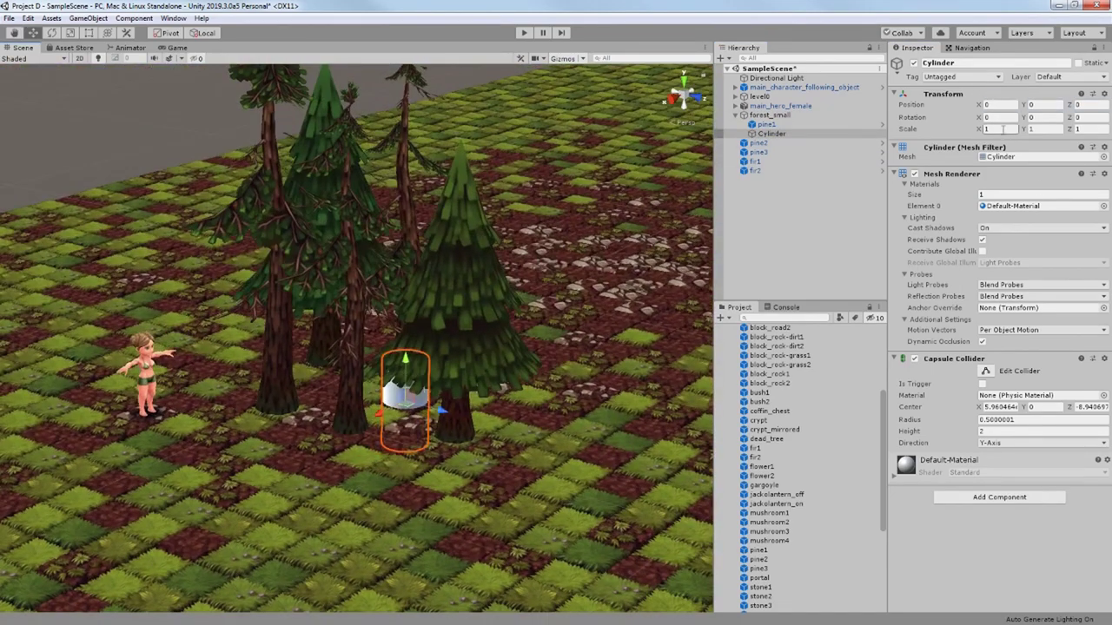
- Set the cylinder's scale to 10 on the X and Z axes so it spans the group of trees
left_click(1002, 129)
type("10")
key("Tab")
key("Tab")
type("10")
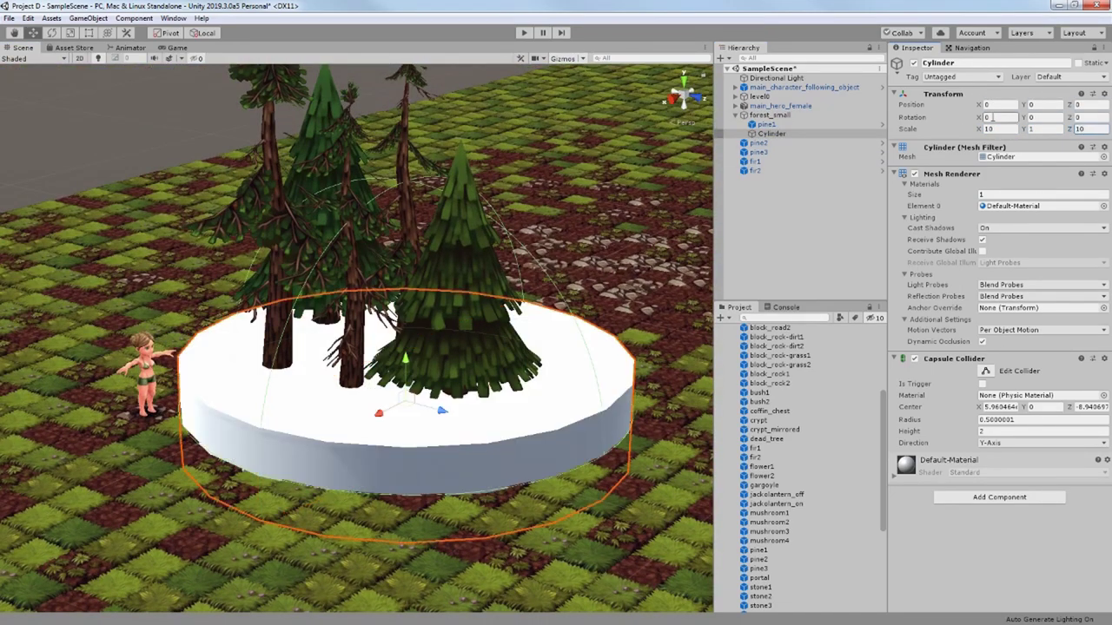
left_click_drag(540, 276, 470, 273, "alt")
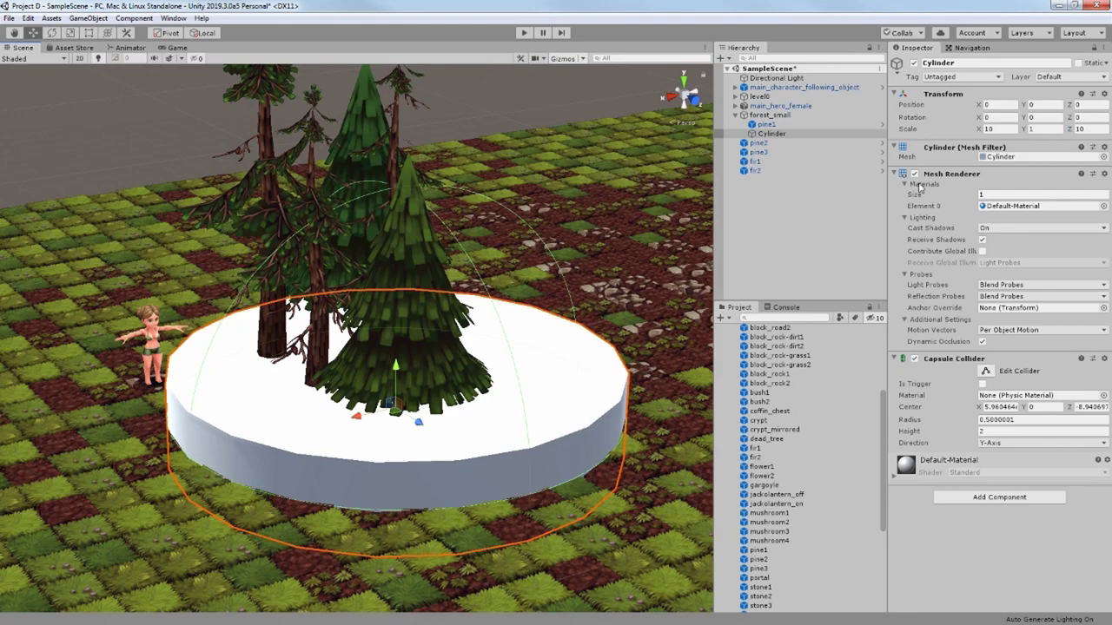
- Open the component options of the cylinder's Capsule Collider
left_click(1104, 359)
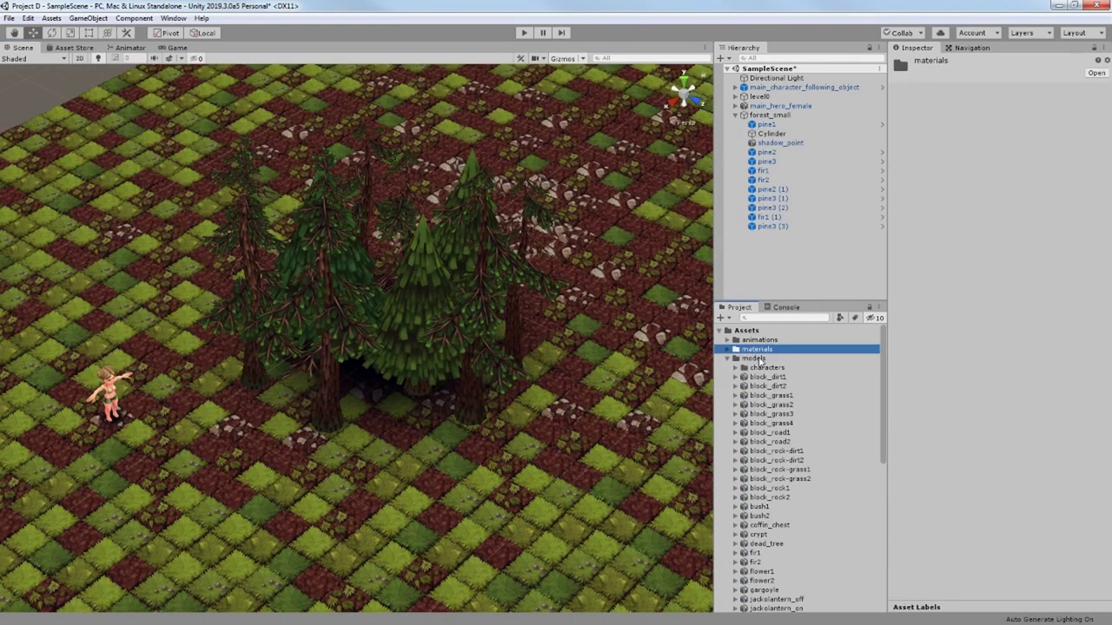
- Place flower1 and flower2 prefabs on the ground at the foot of the forest_small trees
left_click(728, 359)
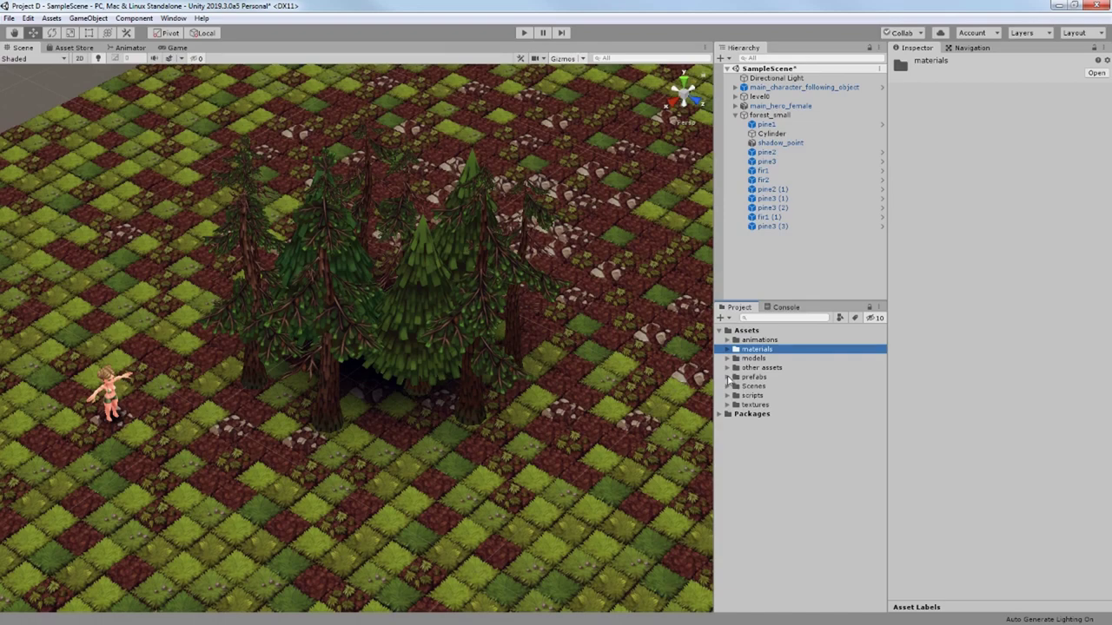
scroll(777, 417, "down", 5)
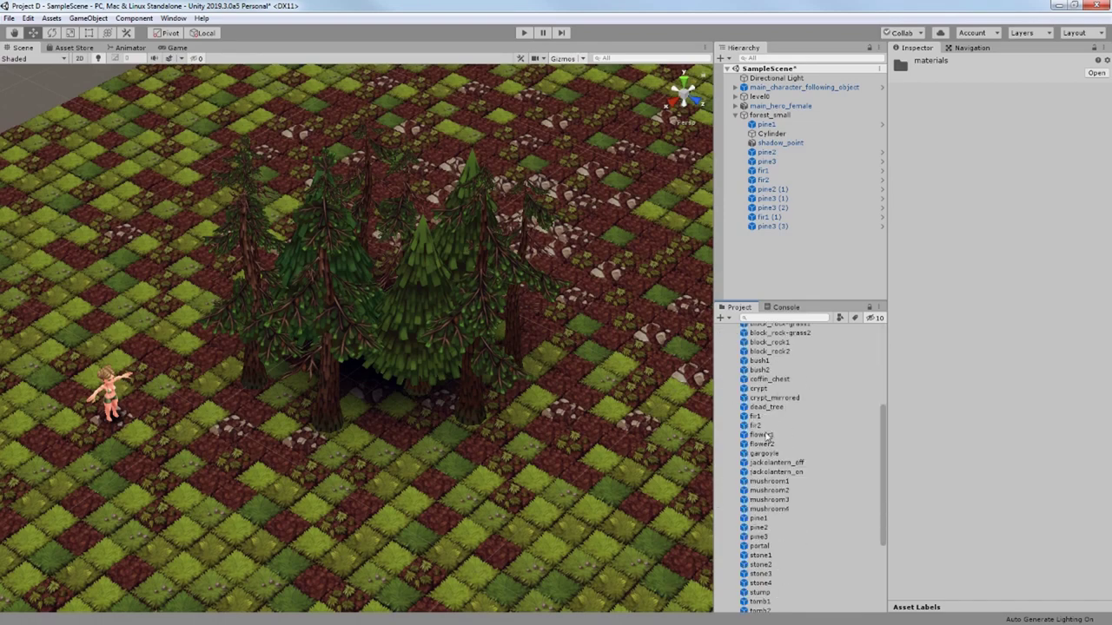
left_click(767, 436)
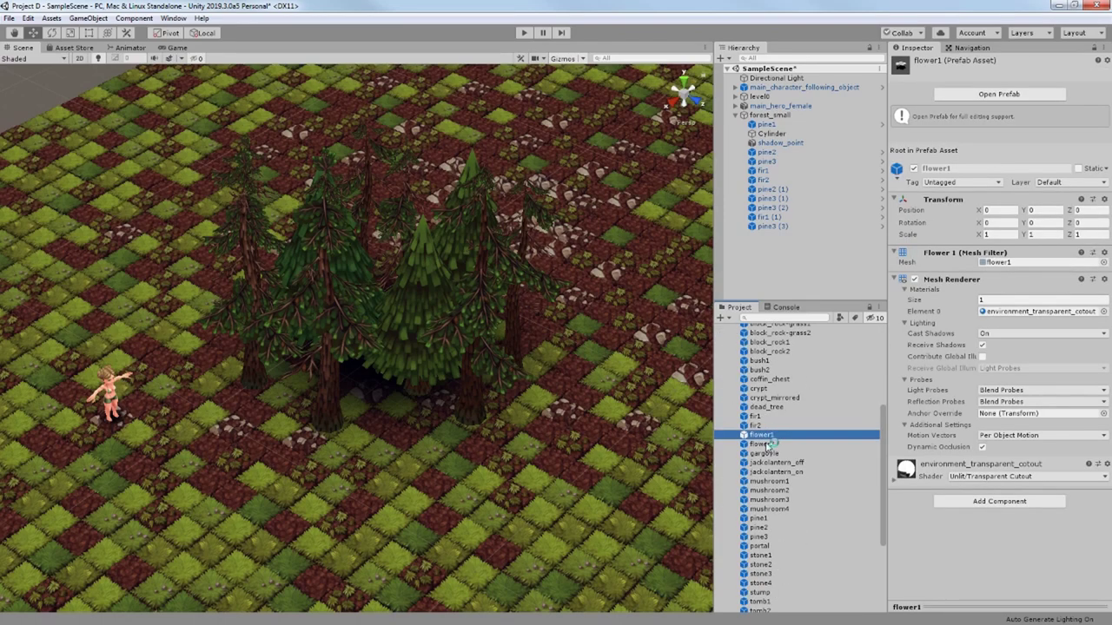
scroll(391, 451, "up", 4)
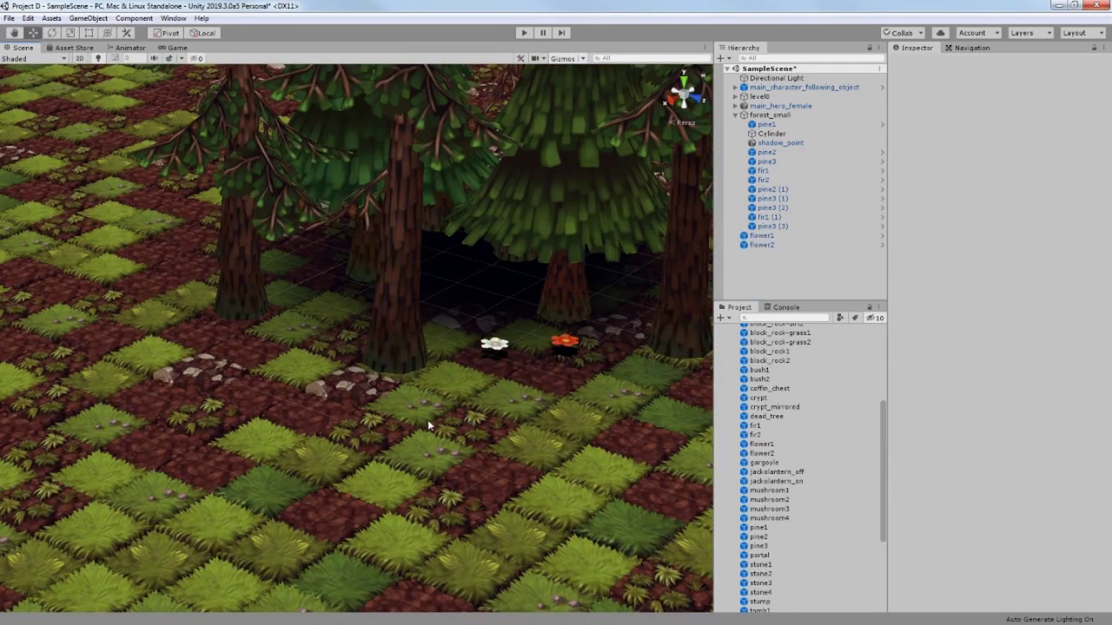
middle_click_drag(428, 420, 361, 480)
left_click_drag(762, 453, 430, 373)
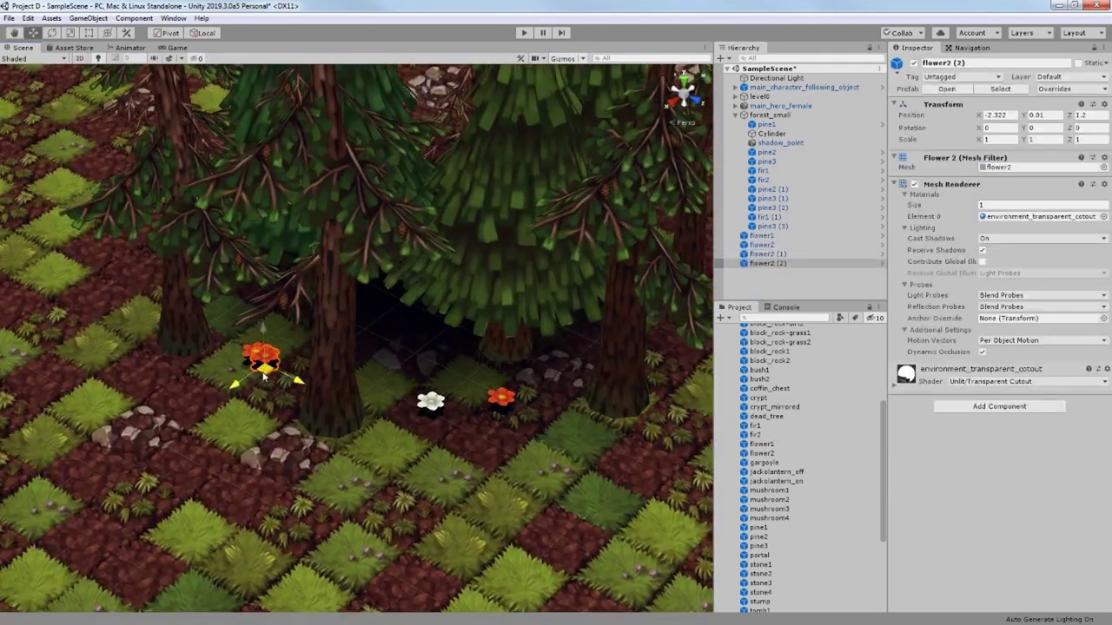
- Move the newest flower2 copy to the opposite side of forest_small and add another flower1 in front of the trees
left_click_drag(264, 375, 706, 356)
double_click(765, 115)
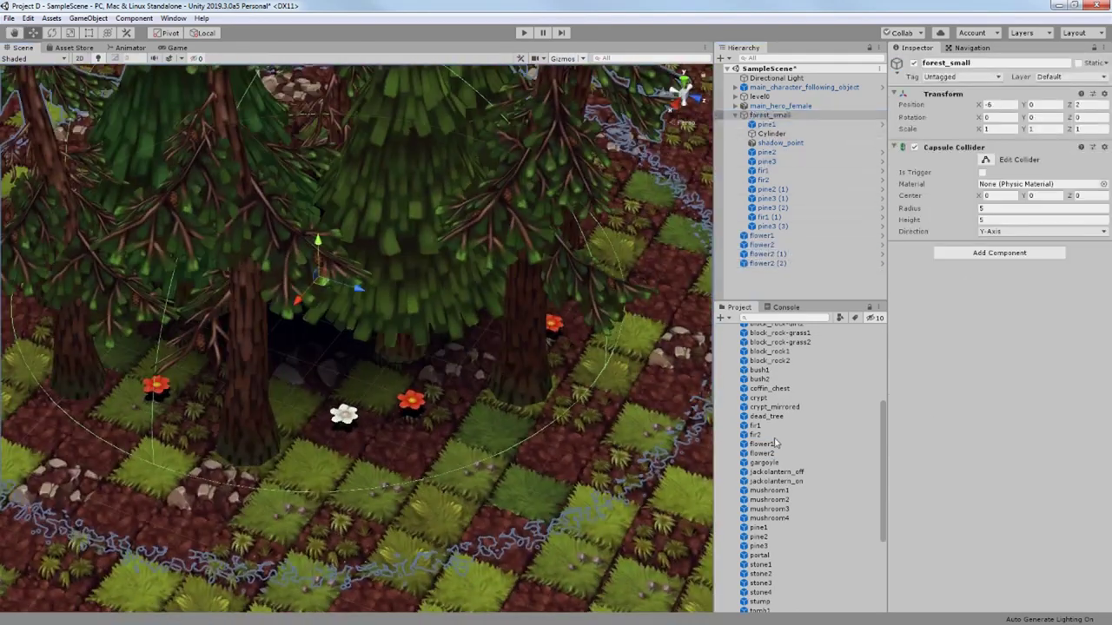
left_click_drag(760, 444, 446, 353)
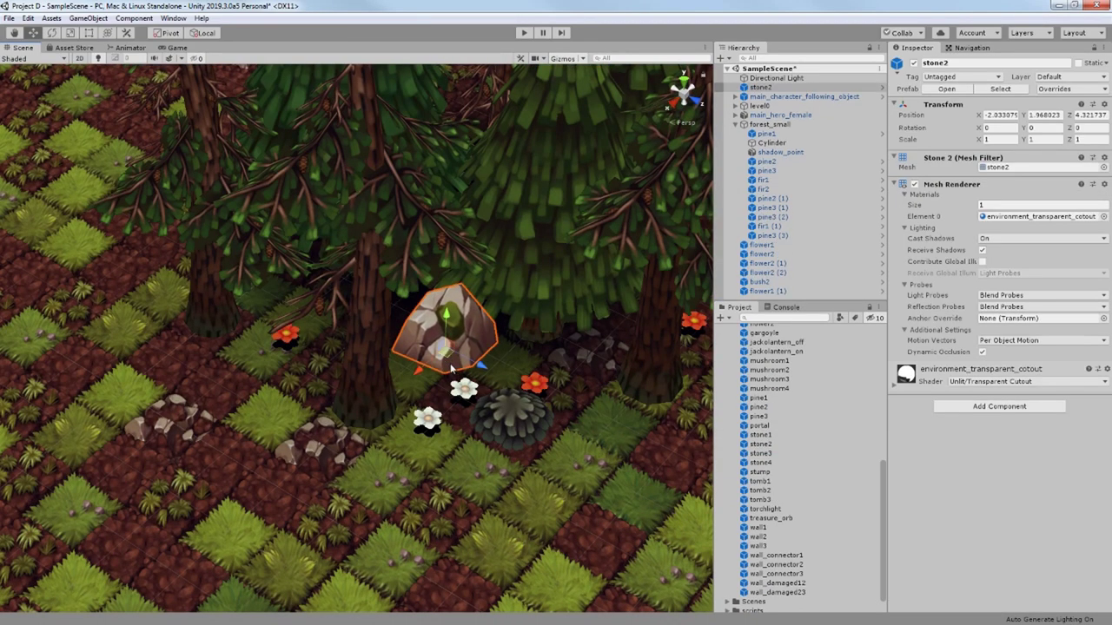
- Set stone2's position to 0 on the X, Y and Z axes
type("0")
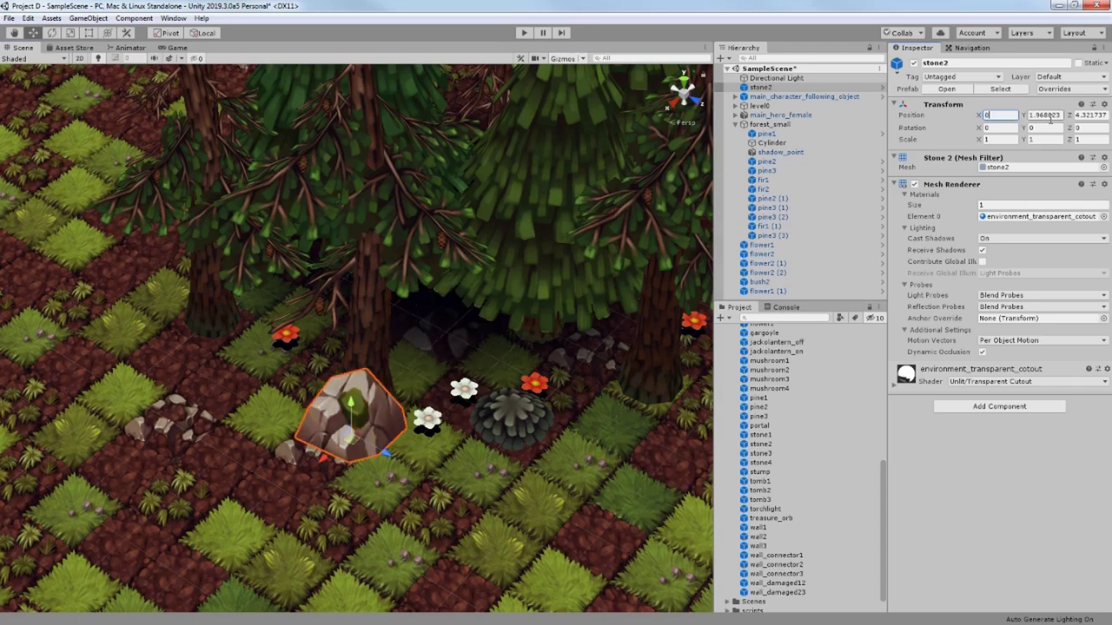
left_click(1041, 118)
type("0")
left_click(1088, 116)
type("0")
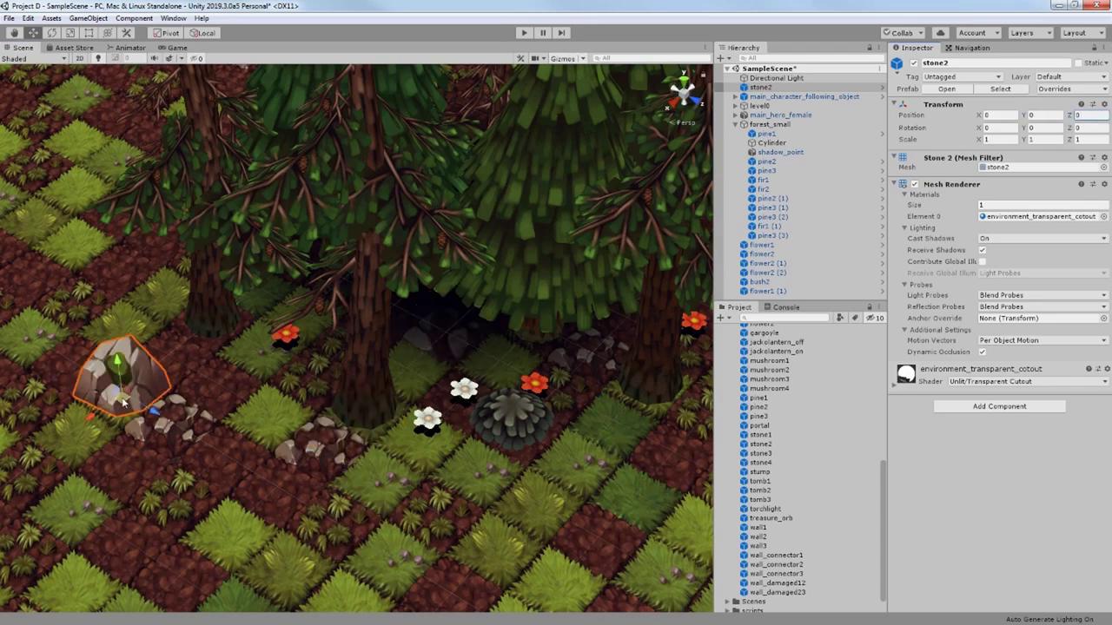
key("Return")
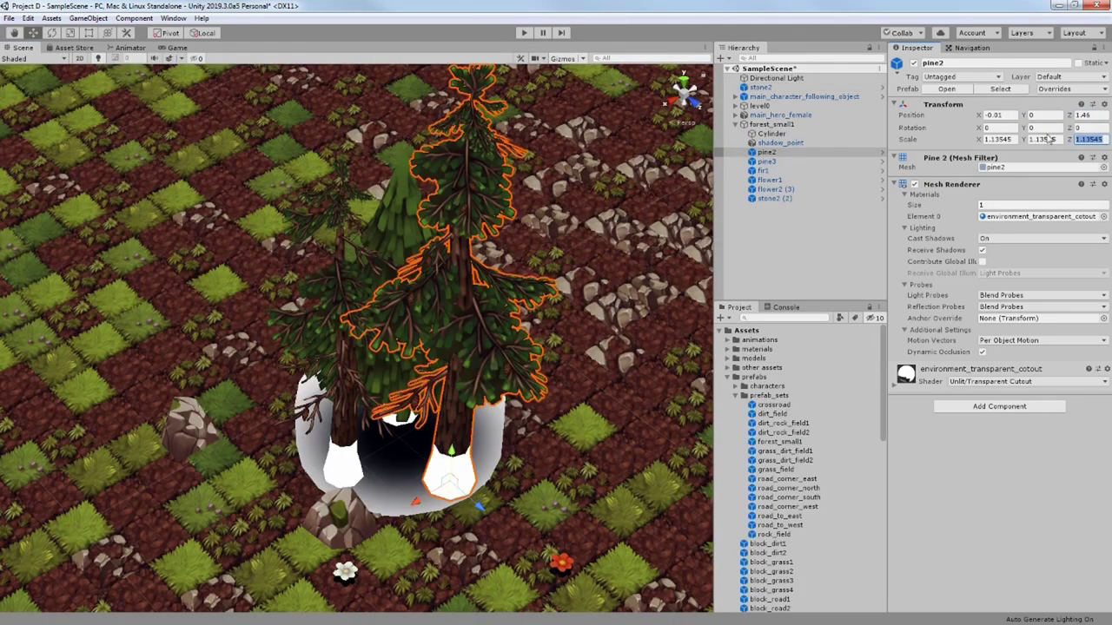
- Set the scale of pine2 inside forest_small1 to 0.8 on all three axes
type("0.8")
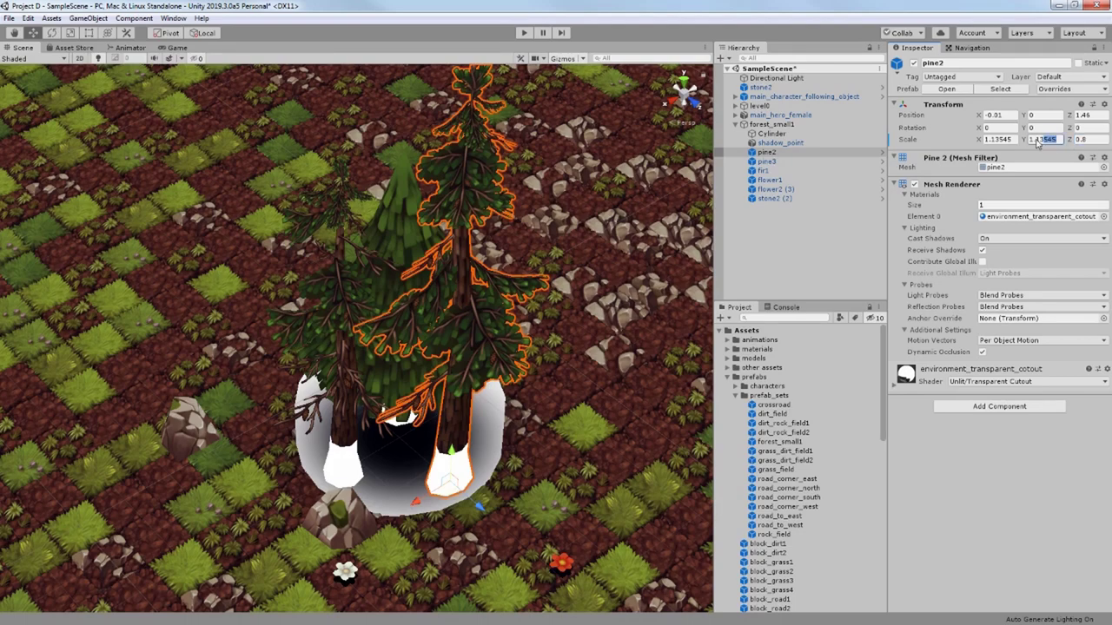
type("0.8")
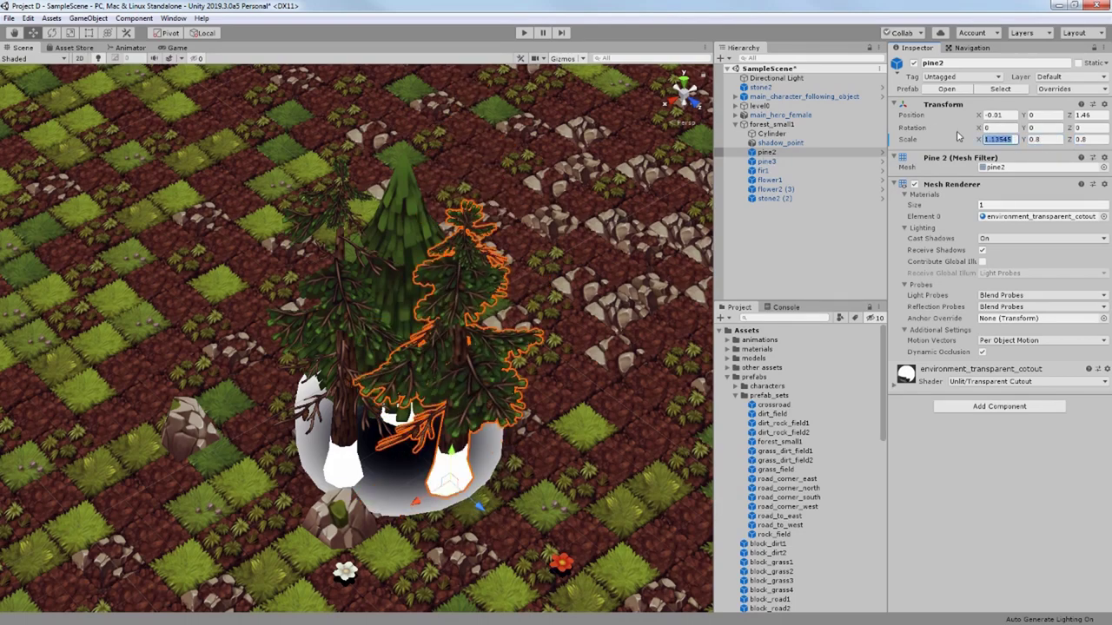
type("0.8")
left_click_drag(450, 316, 423, 278, "alt")
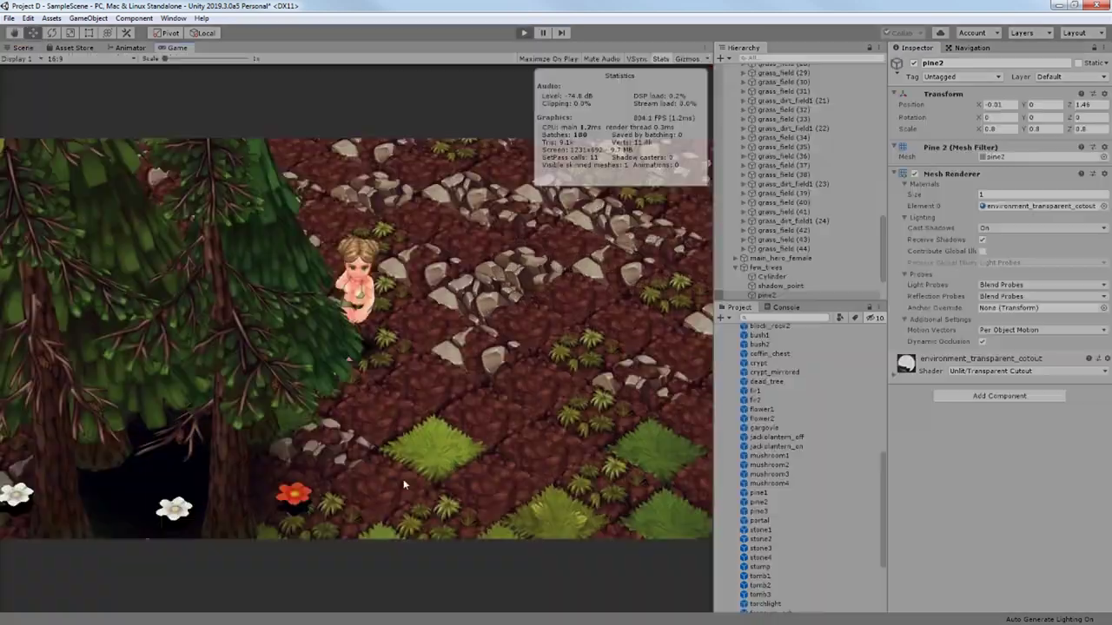
- Walk the hero around the few_trees set in the running game to check how it moves past them
left_click_drag(403, 479, 425, 222)
left_click(68, 470)
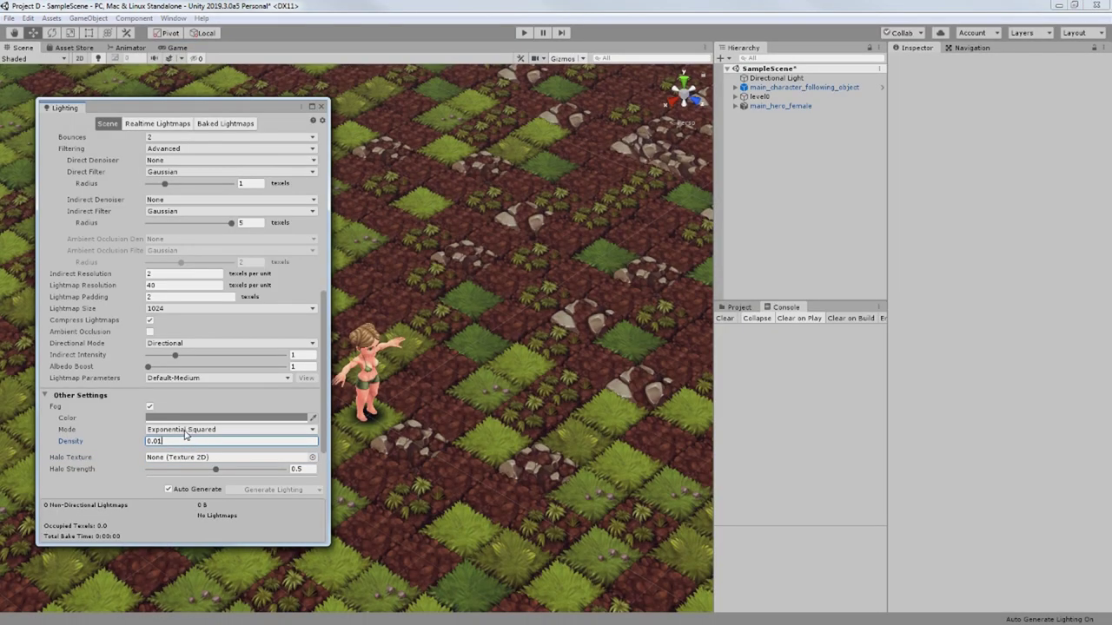
- Set the density of the Exponential Squared fog to 0.02
key("BackSpace")
type("2")
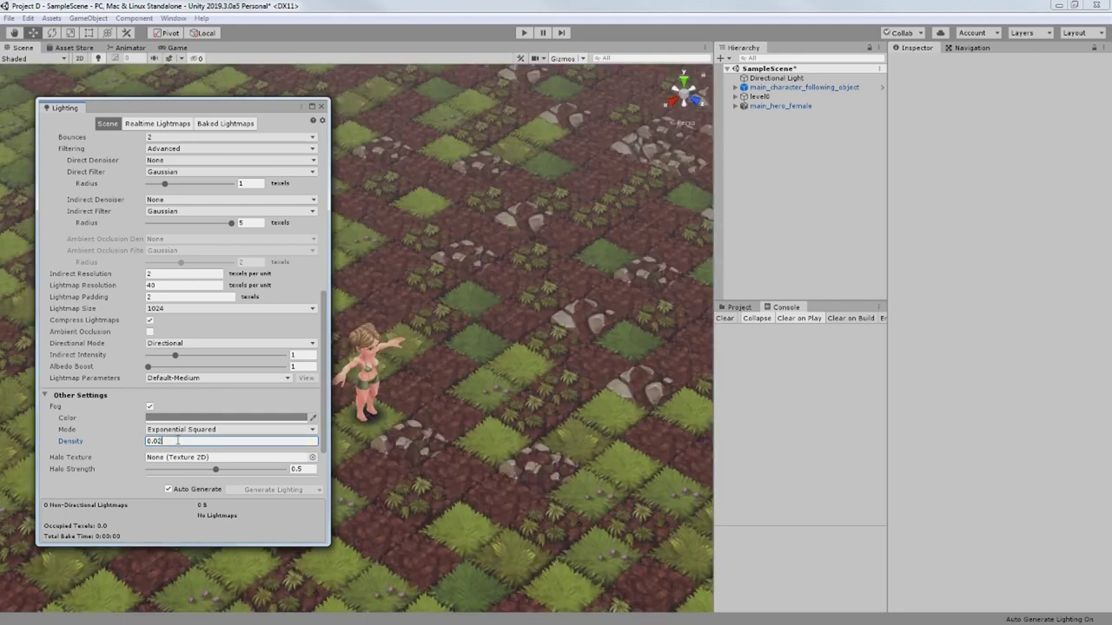
scroll(245, 458, "down", 2)
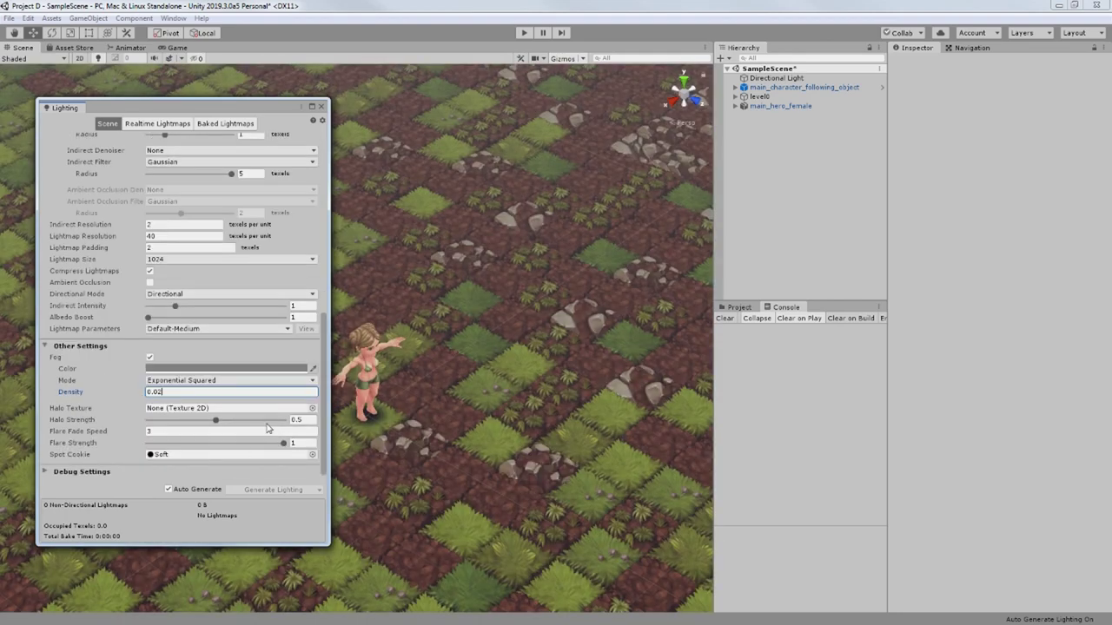
- Switch the scene fog to Linear mode with Start at about 24.92 and End at 40
left_click(178, 394)
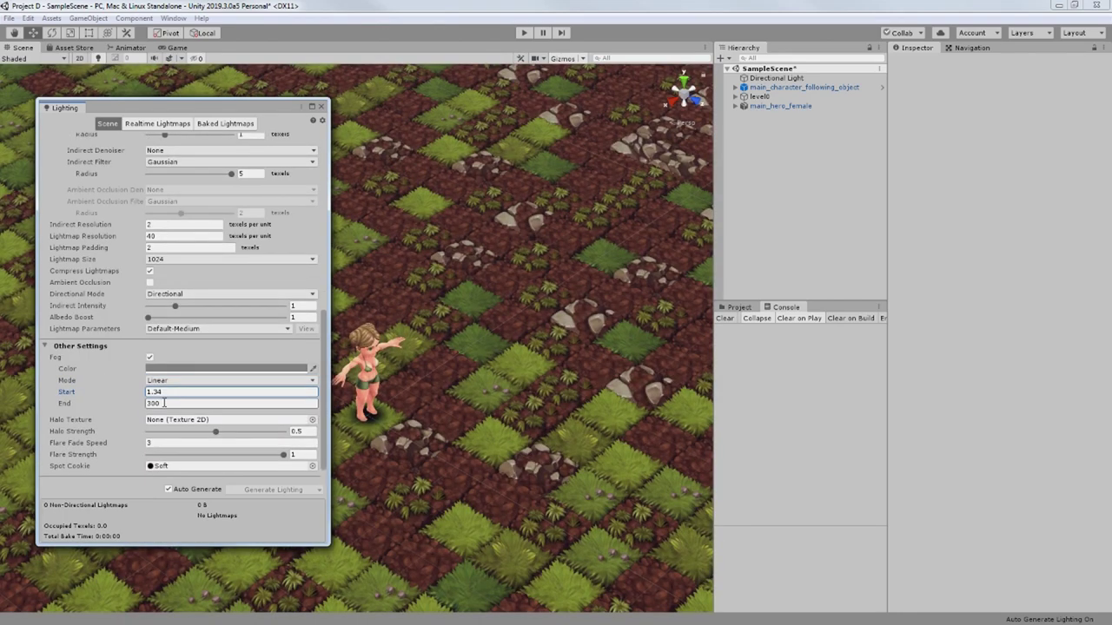
left_click(164, 402)
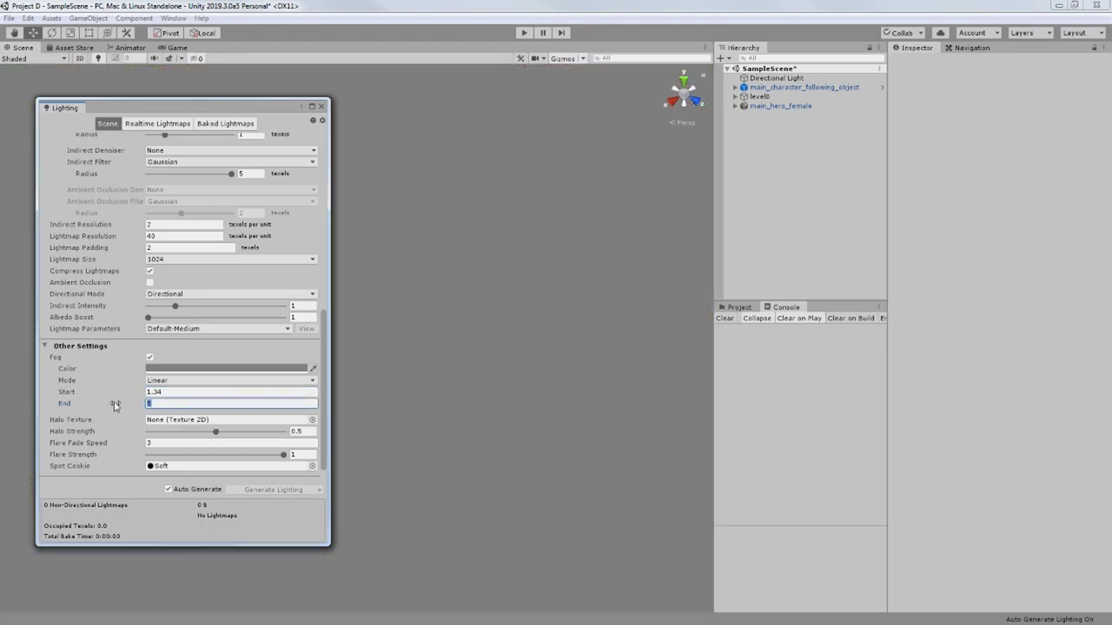
type("40")
left_click_drag(144, 395, 223, 344)
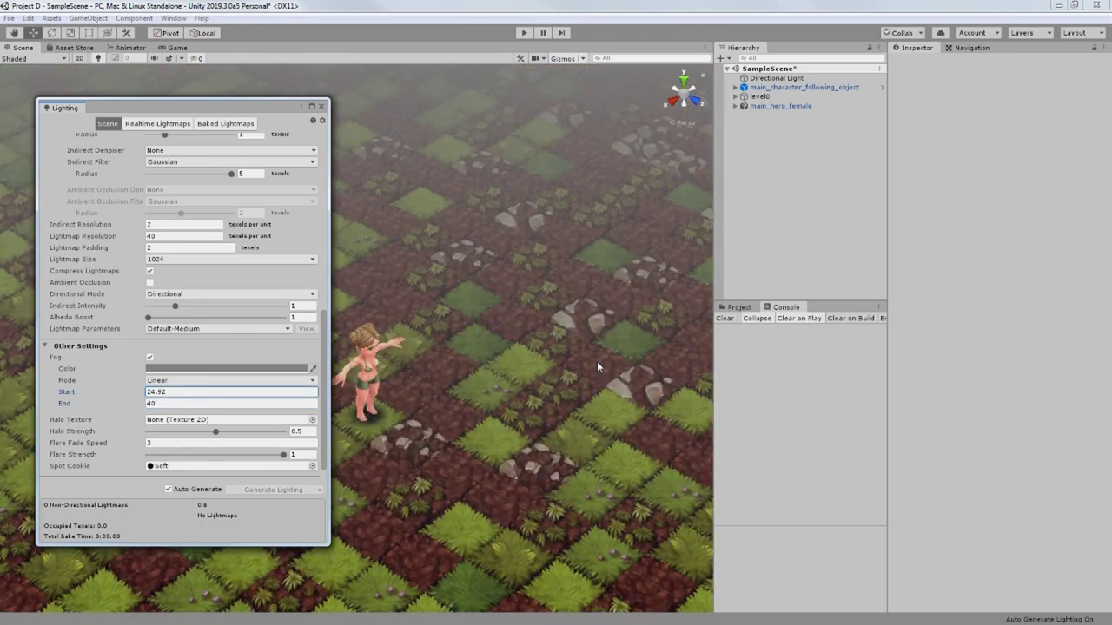
left_click_drag(487, 624, 539, 271)
mouse_move(536, 347)
left_mouse_down()
mouse_move(522, 361)
mouse_move(516, 354)
left_mouse_up()
left_click(424, 314)
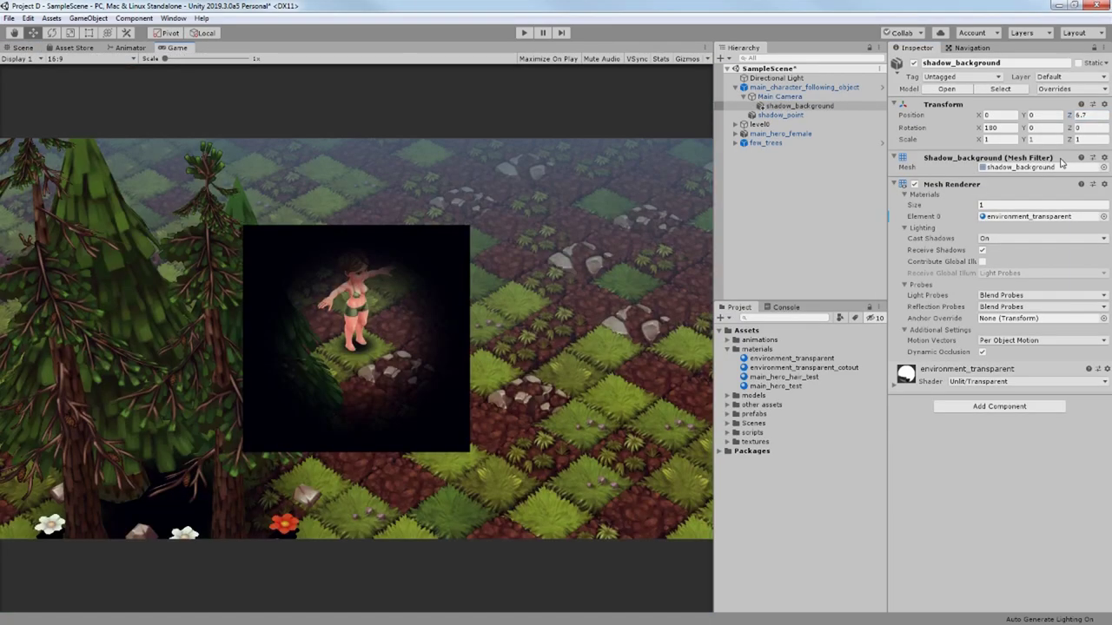
- Stretch the camera's shadow_background along X and Y, with Y scale about 3.16, so it covers the whole game view
type("4.66")
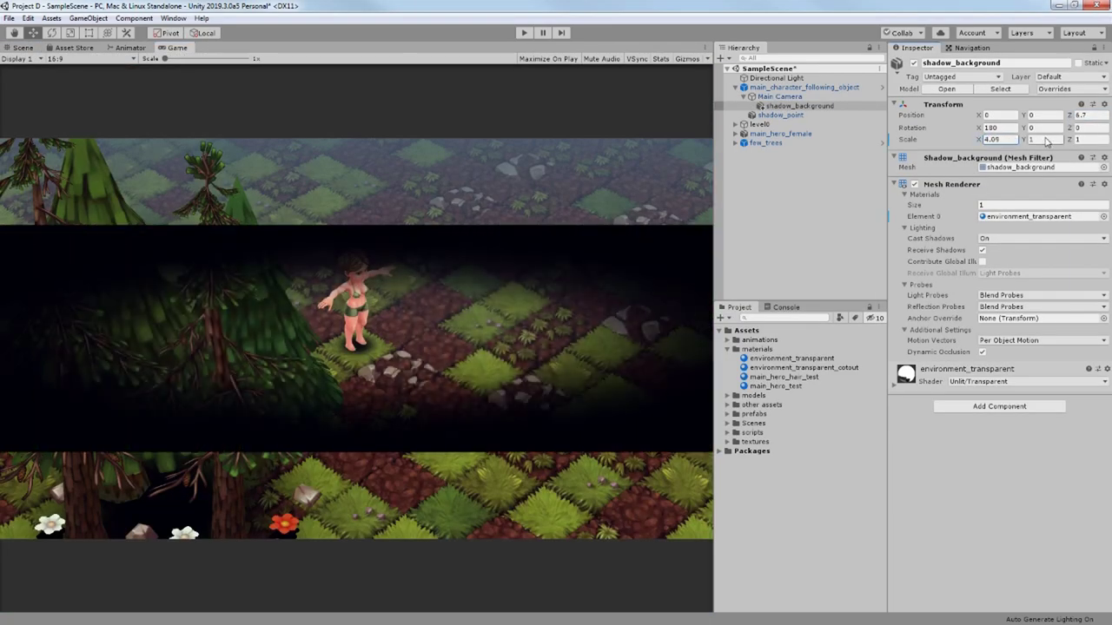
key("Tab")
type("3.16")
left_click(998, 140)
type("7.16")
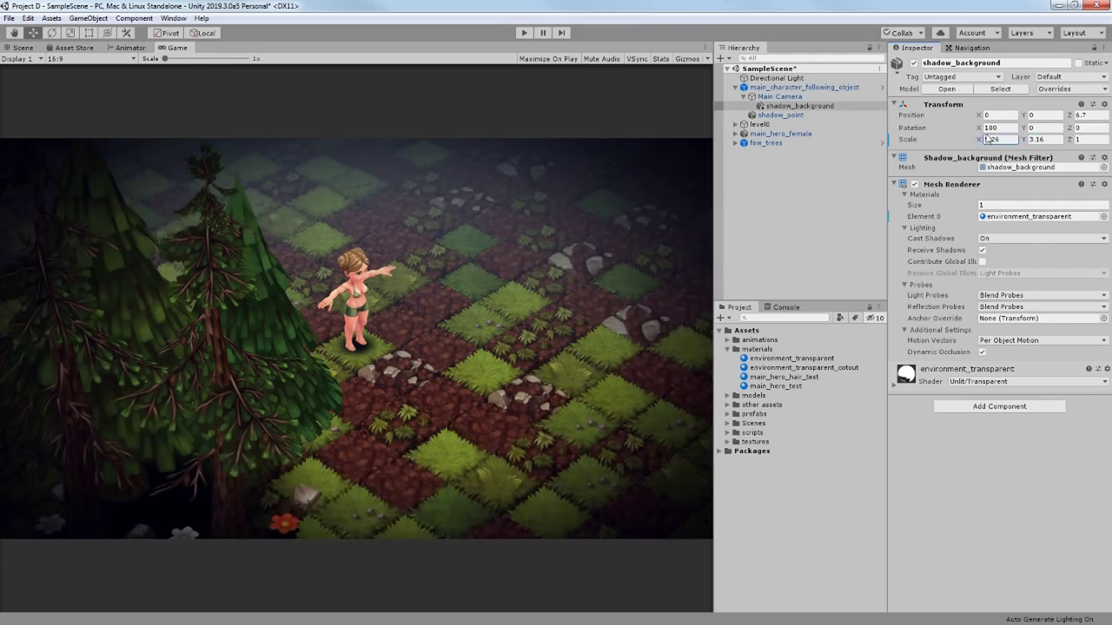
left_click_drag(1024, 138, 1036, 137)
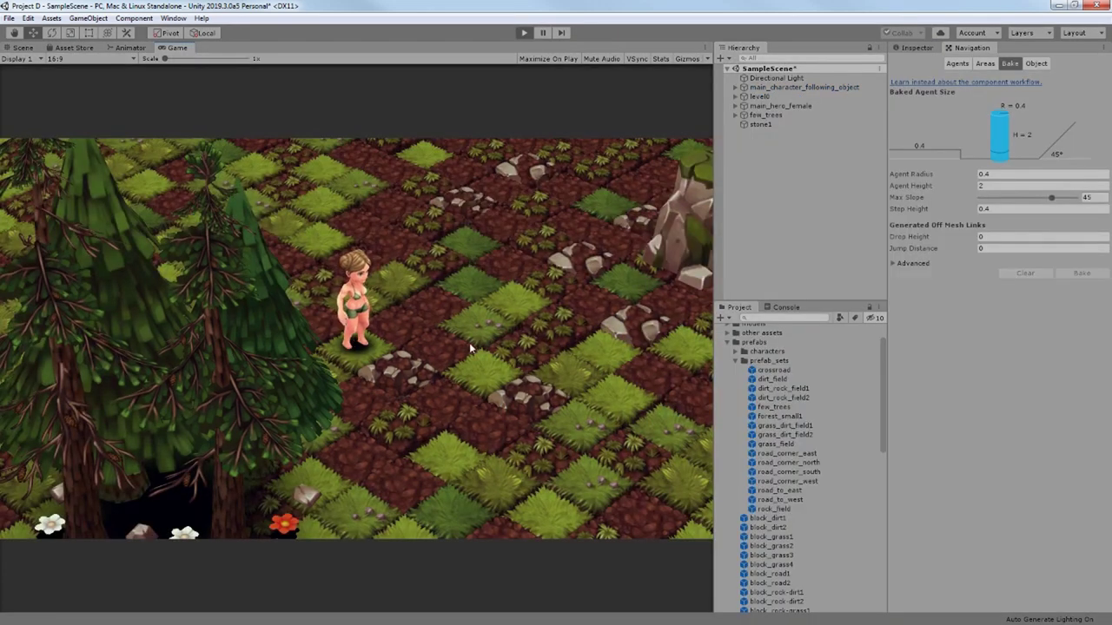
- Walk the hero back and forth around the few_trees set in the running game to test navigation around the obstacle
left_click_drag(470, 345, 245, 311)
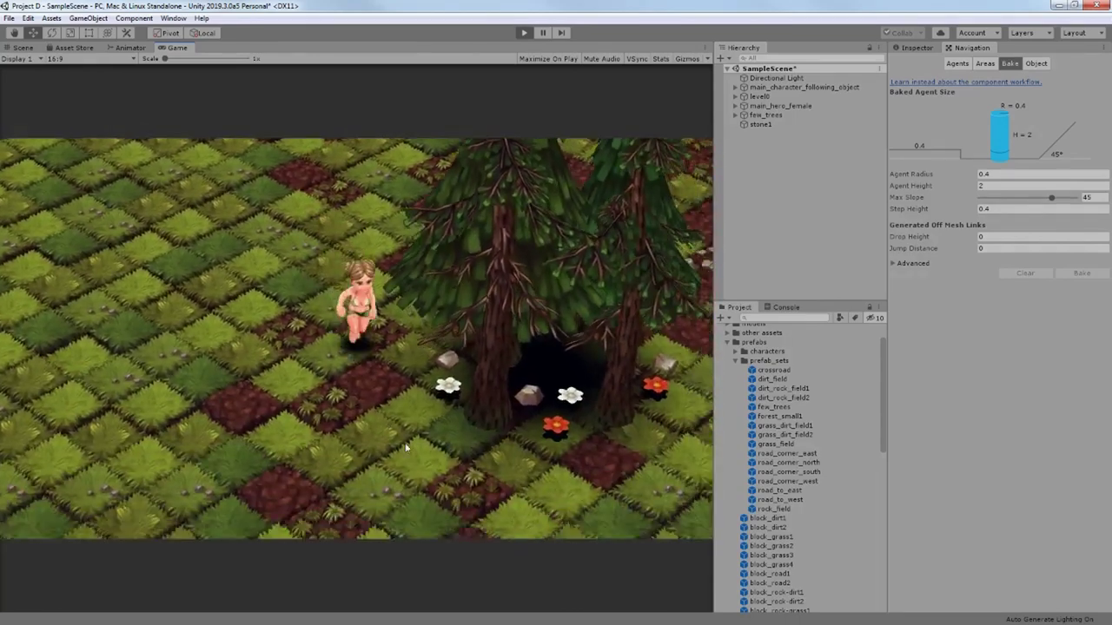
left_click(513, 405)
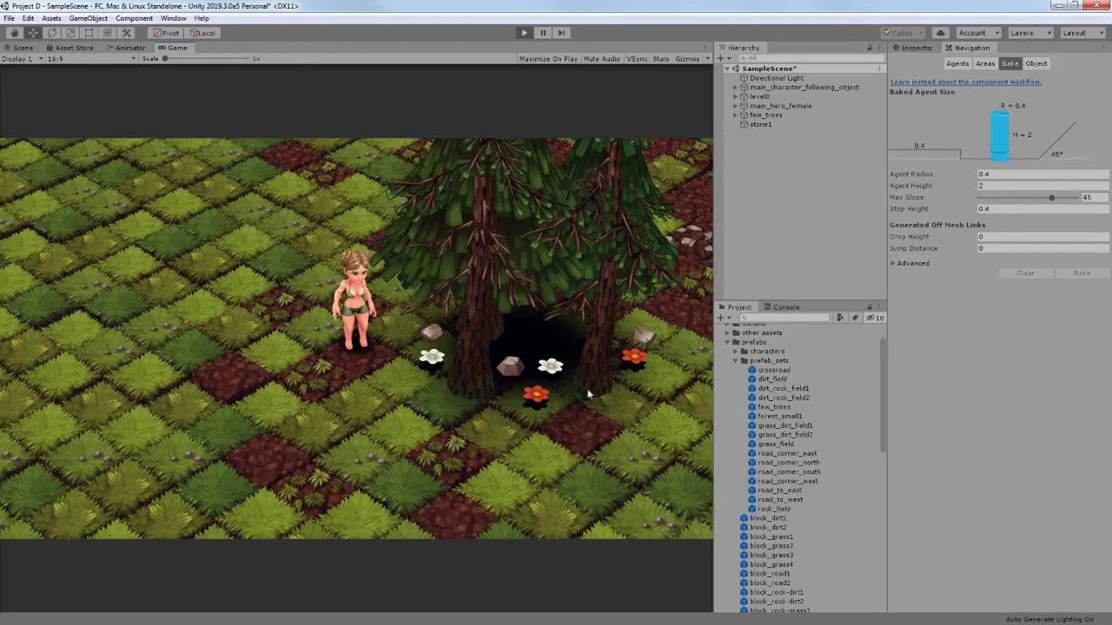
left_click_drag(327, 214, 247, 304)
left_click(247, 303)
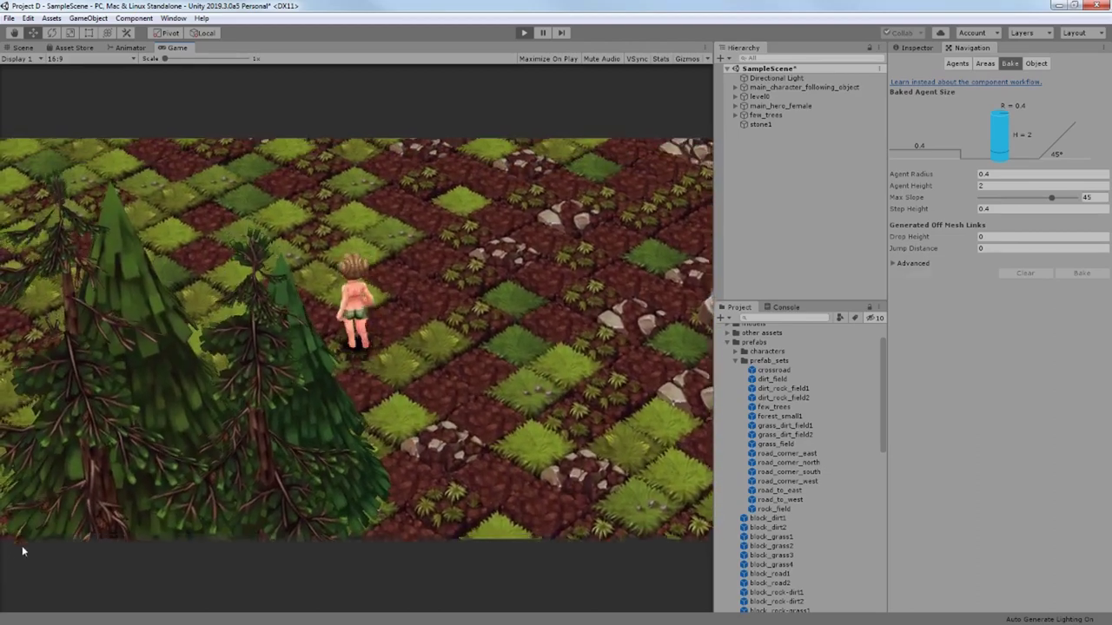
left_click(312, 342)
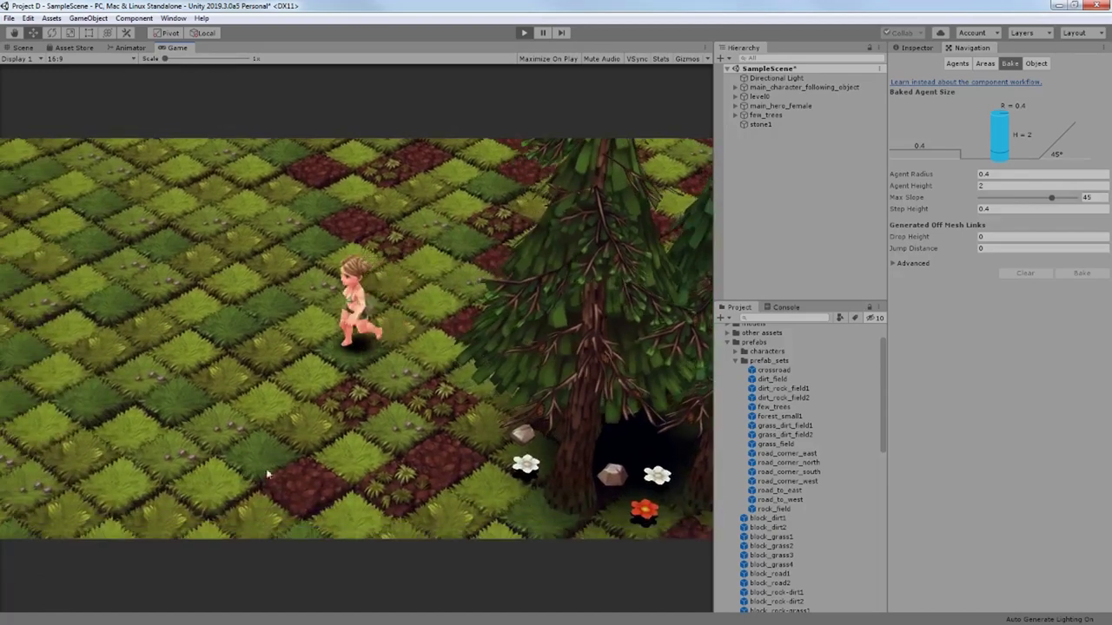
left_click(341, 447)
left_click(402, 389)
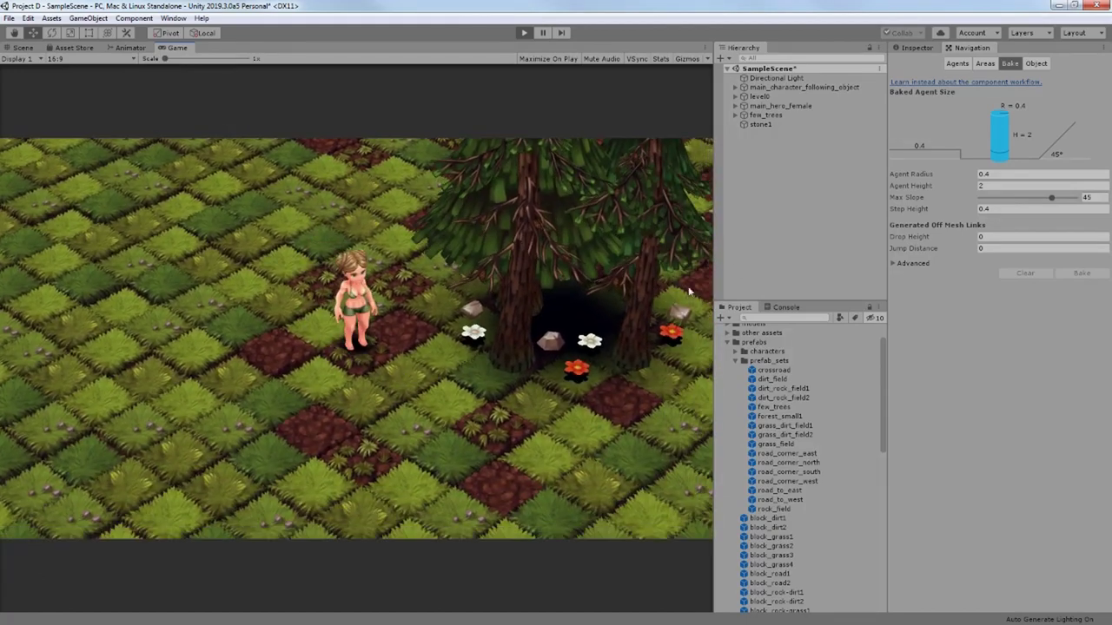
left_click(703, 147)
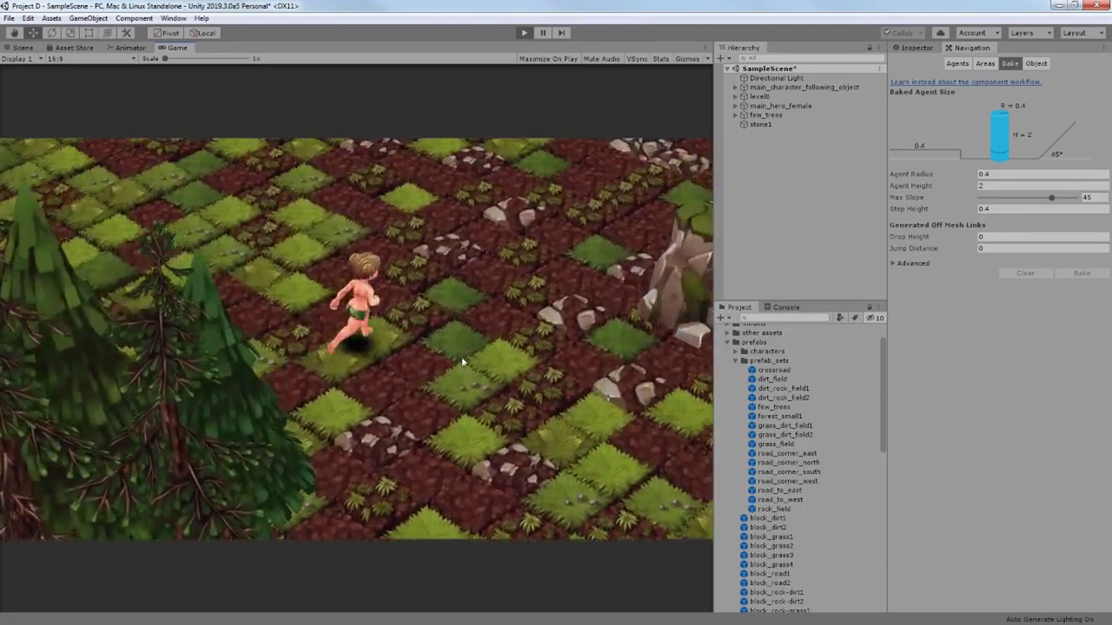
left_click(343, 442)
left_click(276, 434)
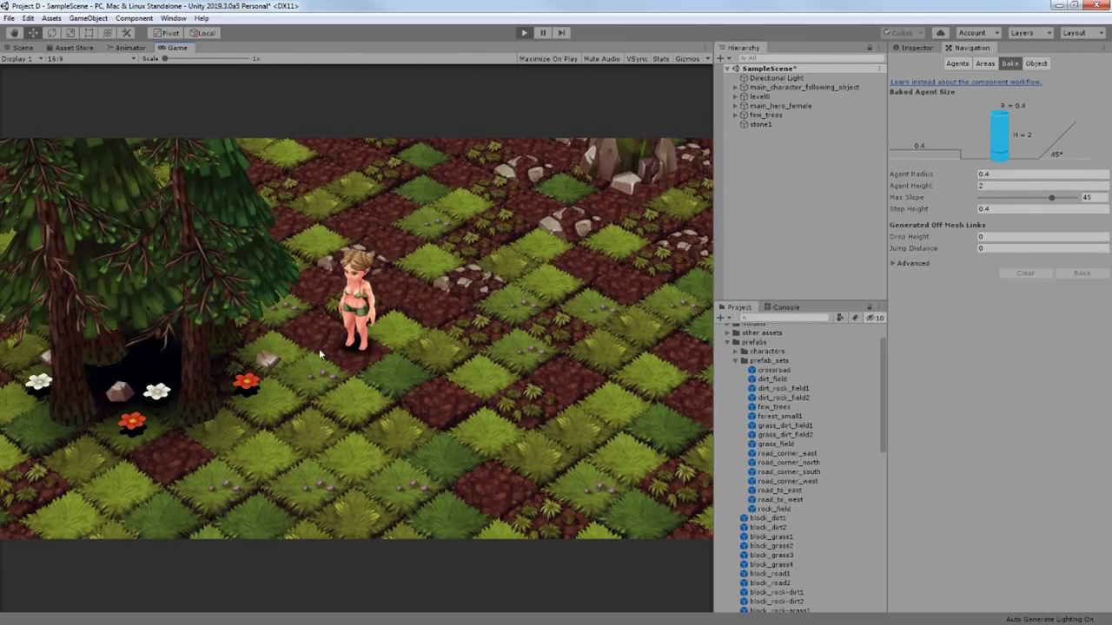
left_click(316, 349)
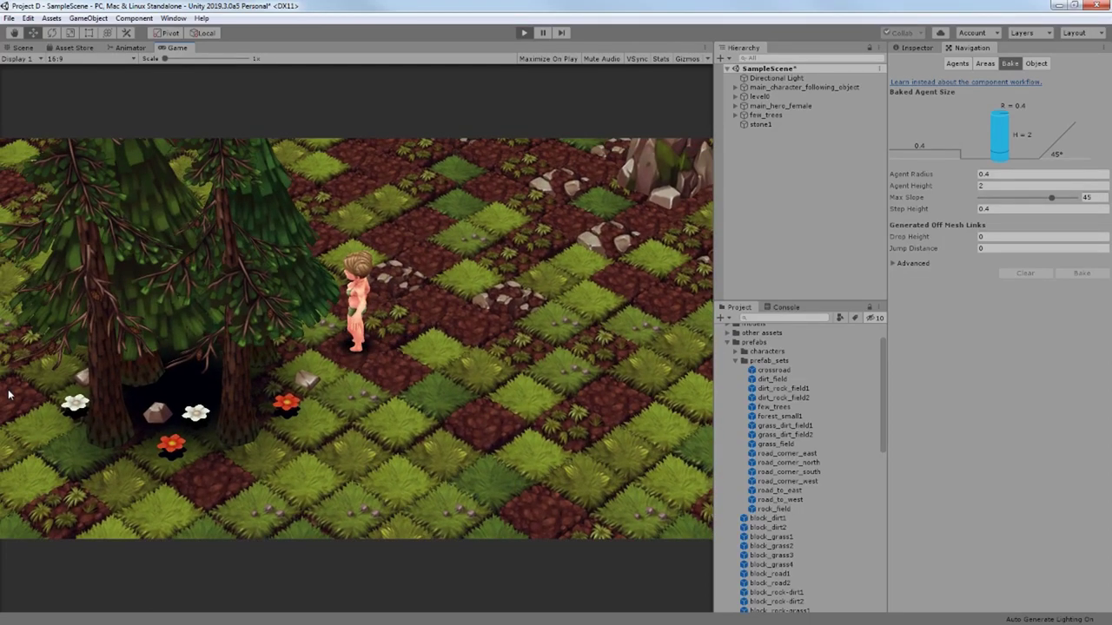
left_click(9, 395)
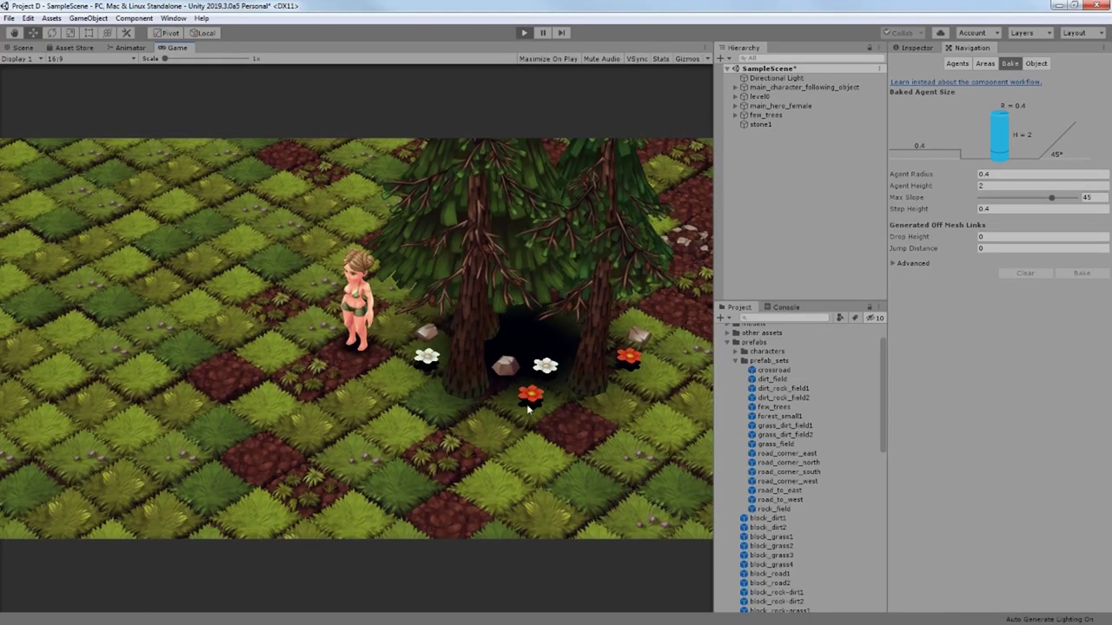
left_click(689, 347)
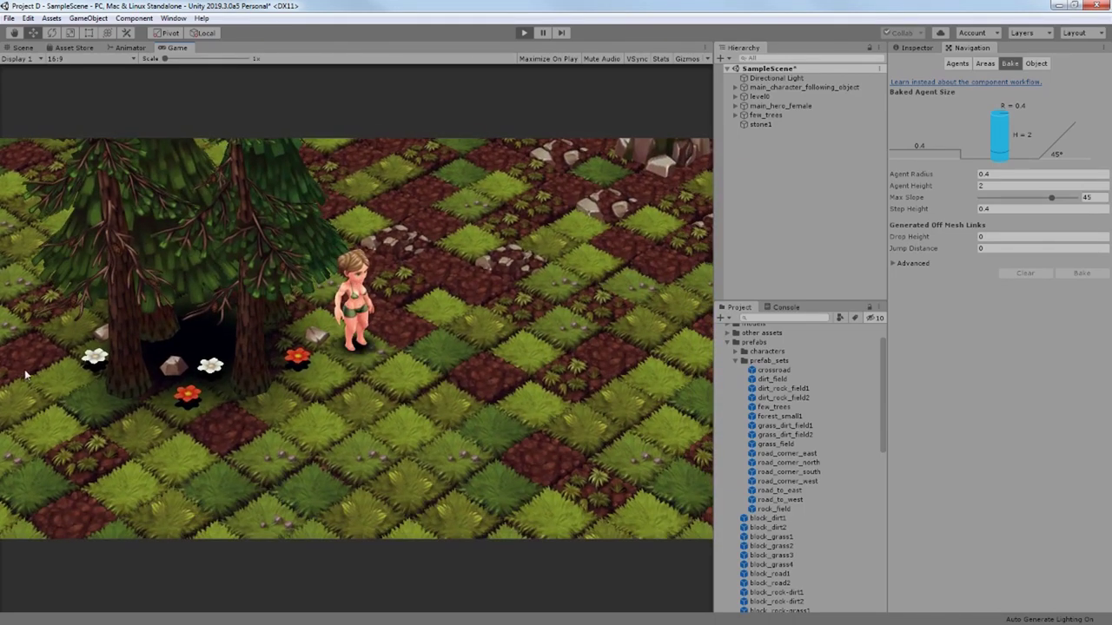
left_click(24, 369)
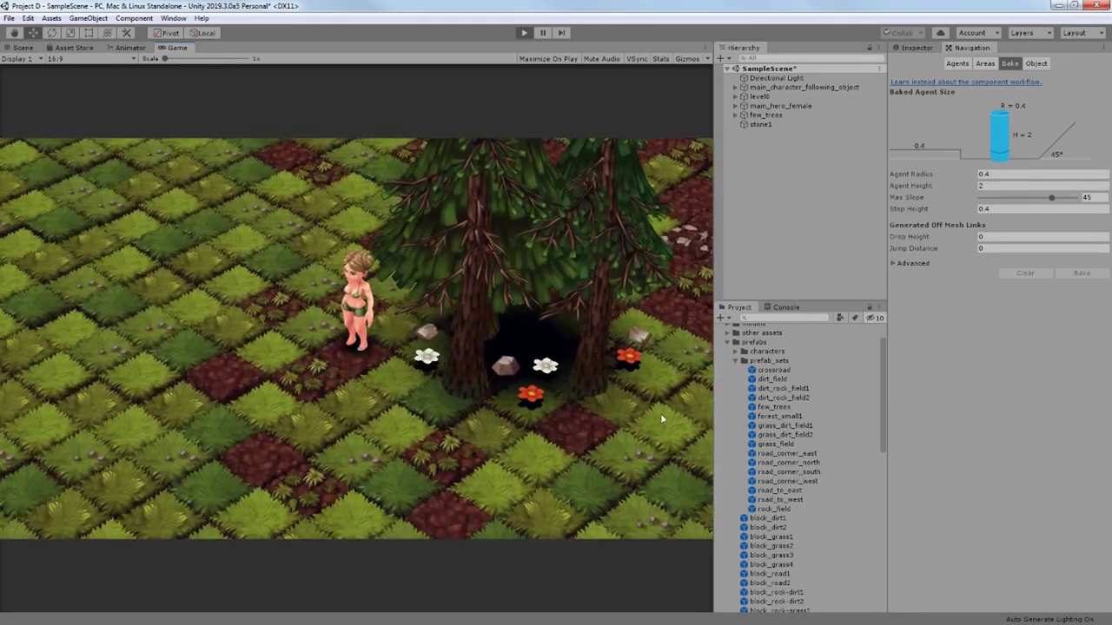
- Walk the hero from the trees to the mossy rock and around it to test obstacle avoidance, and stop the game
left_click(688, 402)
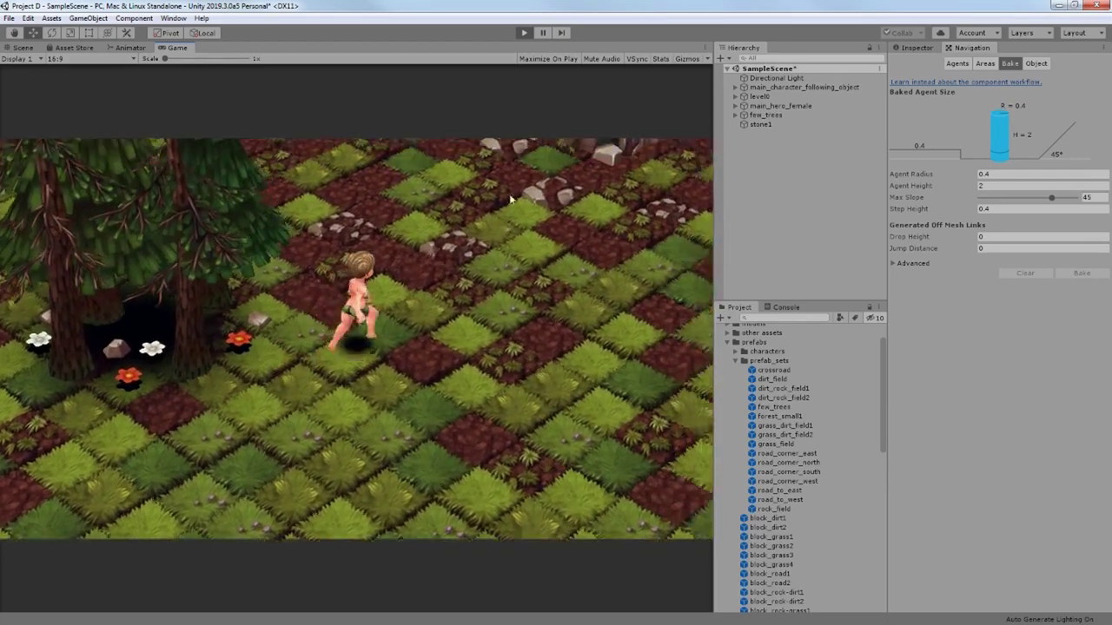
left_click(510, 200)
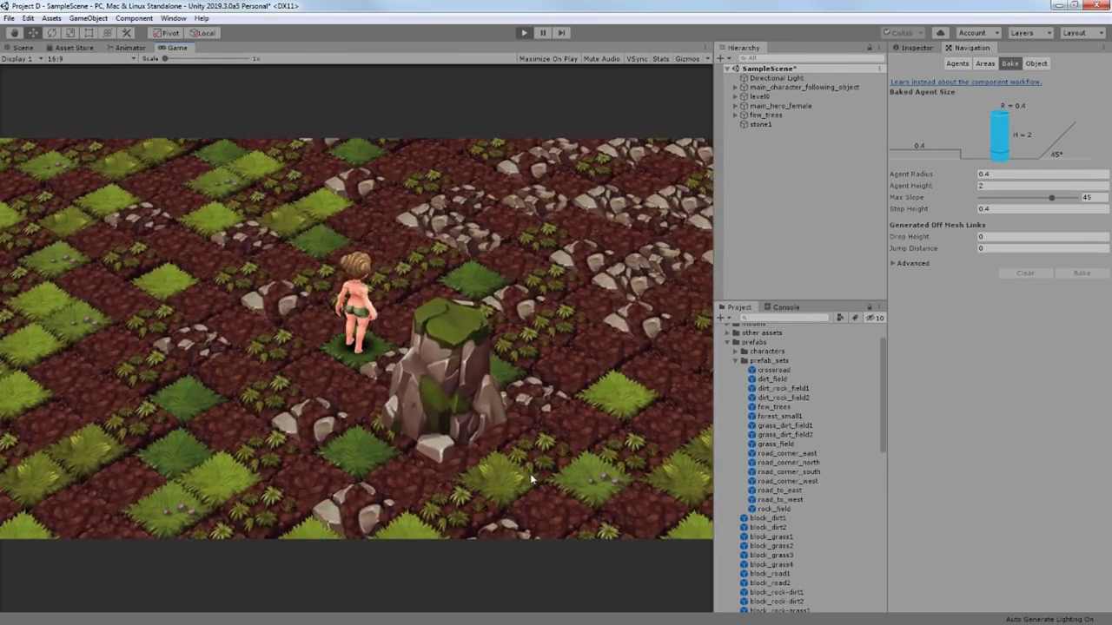
left_click(528, 473)
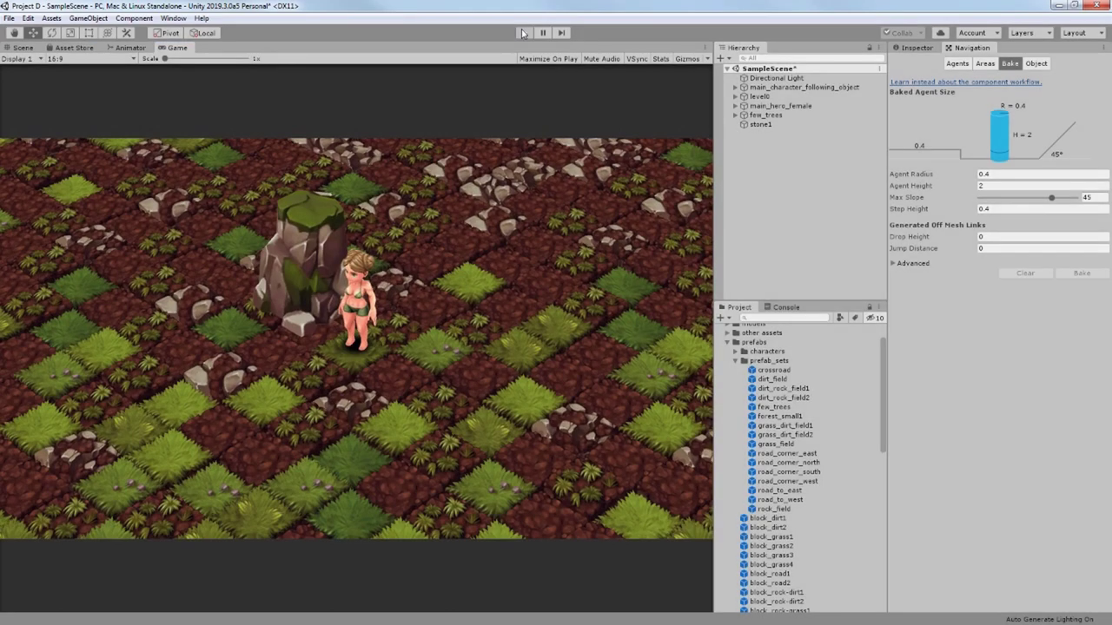
left_click(523, 33)
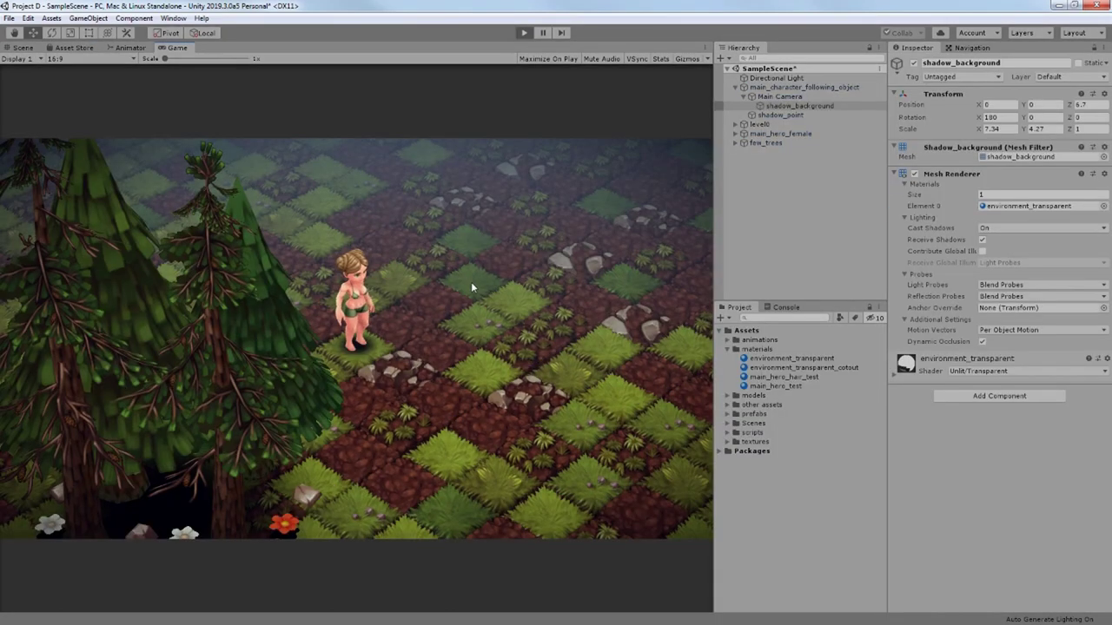
- Walk the hero repeatedly around and behind the few_trees set to examine the fog and shadow_background overlay in the running game
left_click_drag(514, 336, 201, 261)
left_click(192, 223)
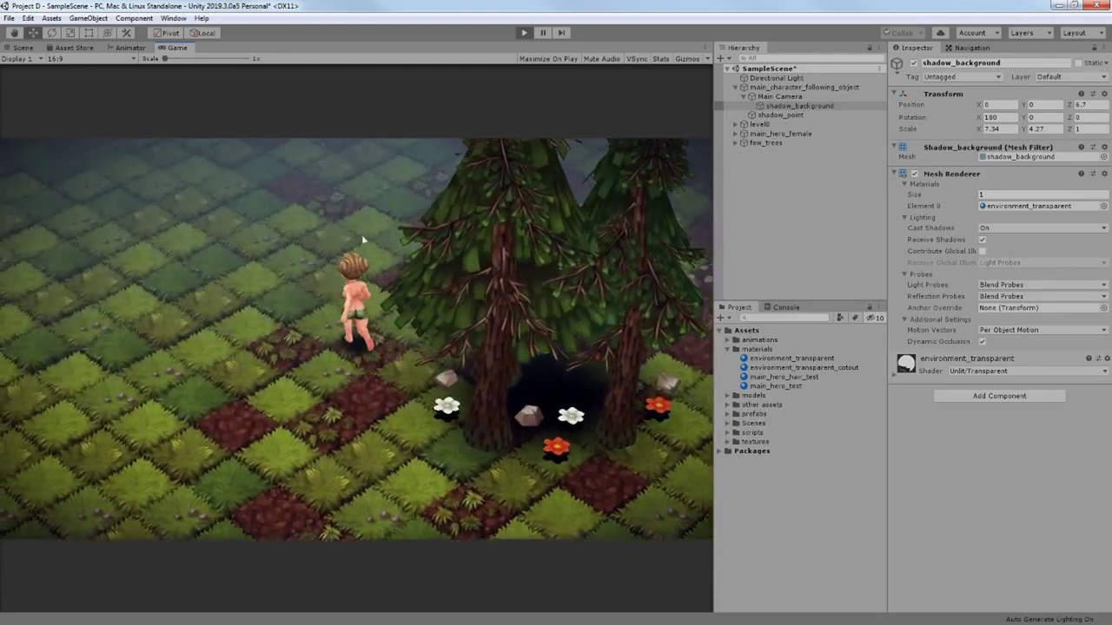
left_click(502, 430)
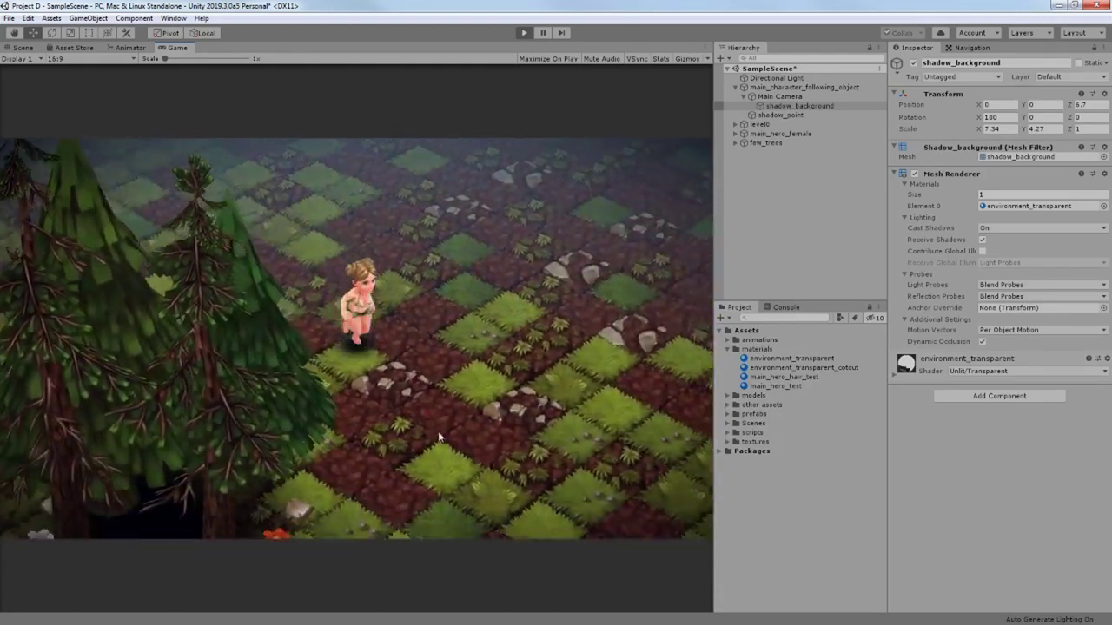
left_click(245, 257)
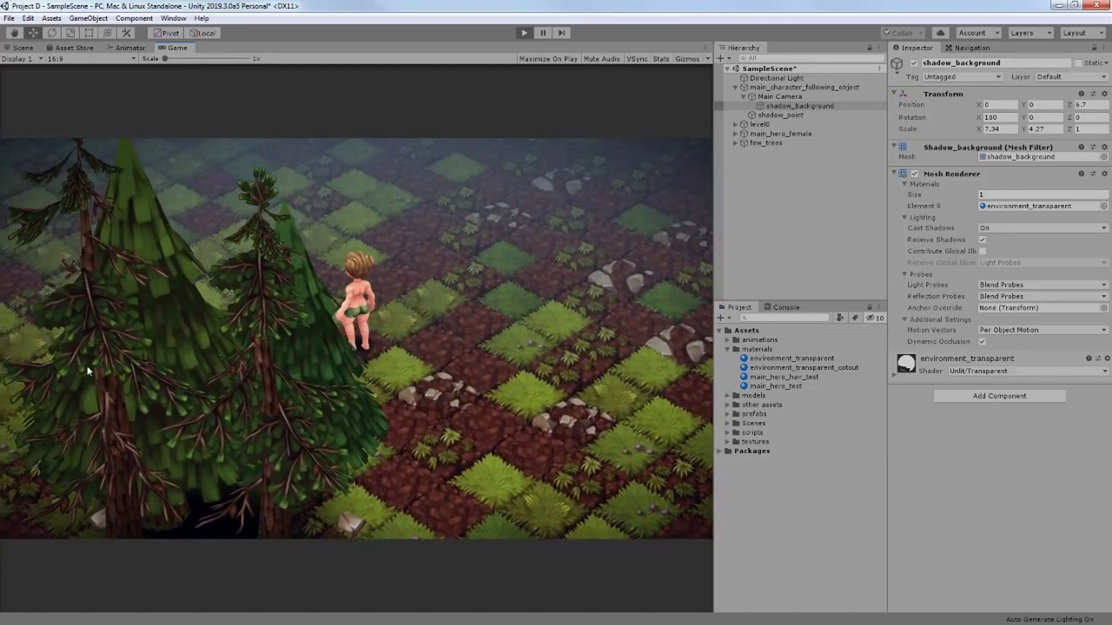
left_click(43, 369)
left_click(344, 439)
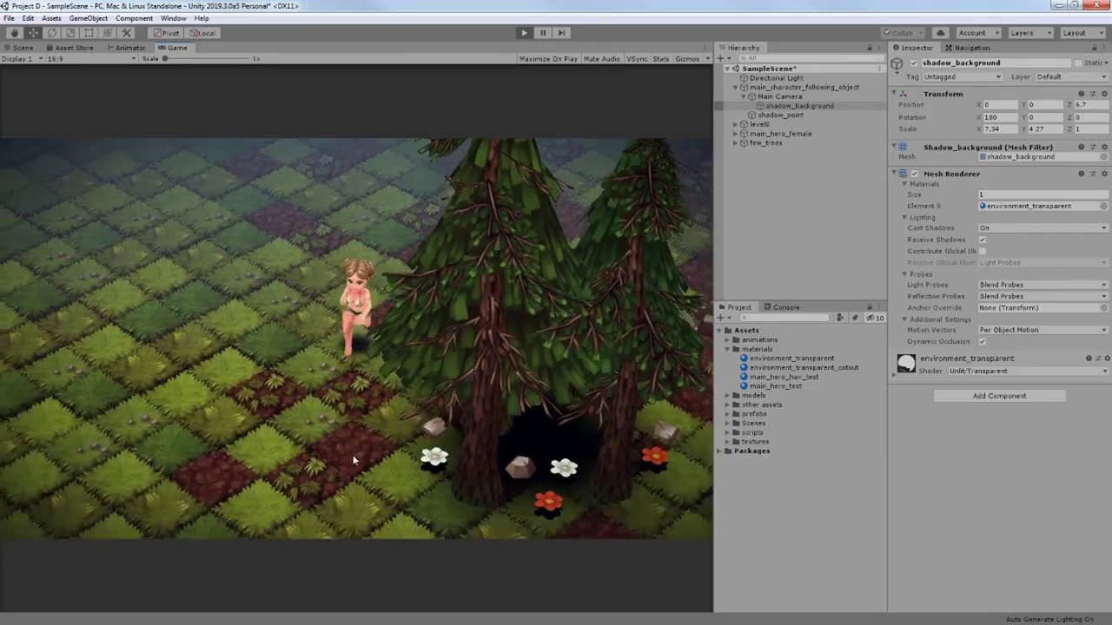
left_click(389, 452)
left_click(330, 209)
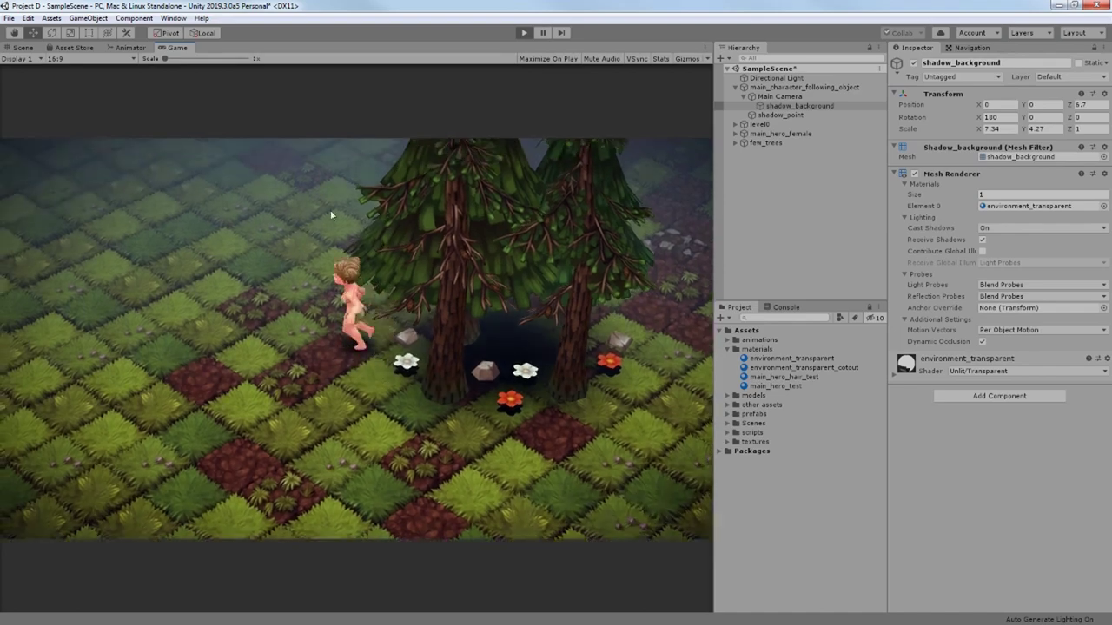
left_click(596, 239)
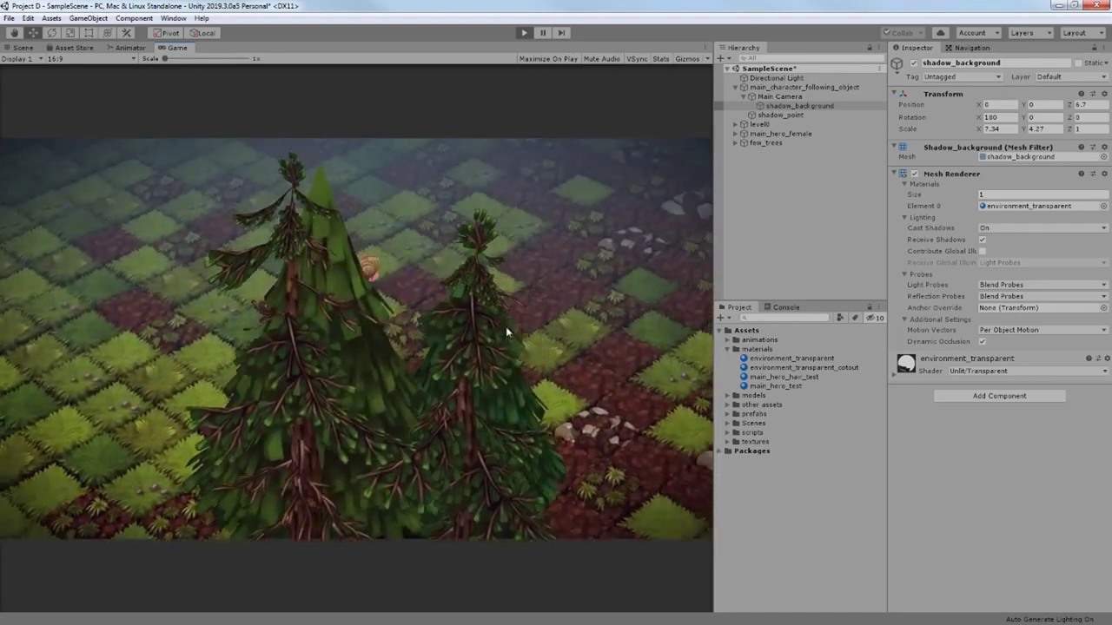
left_click(390, 425)
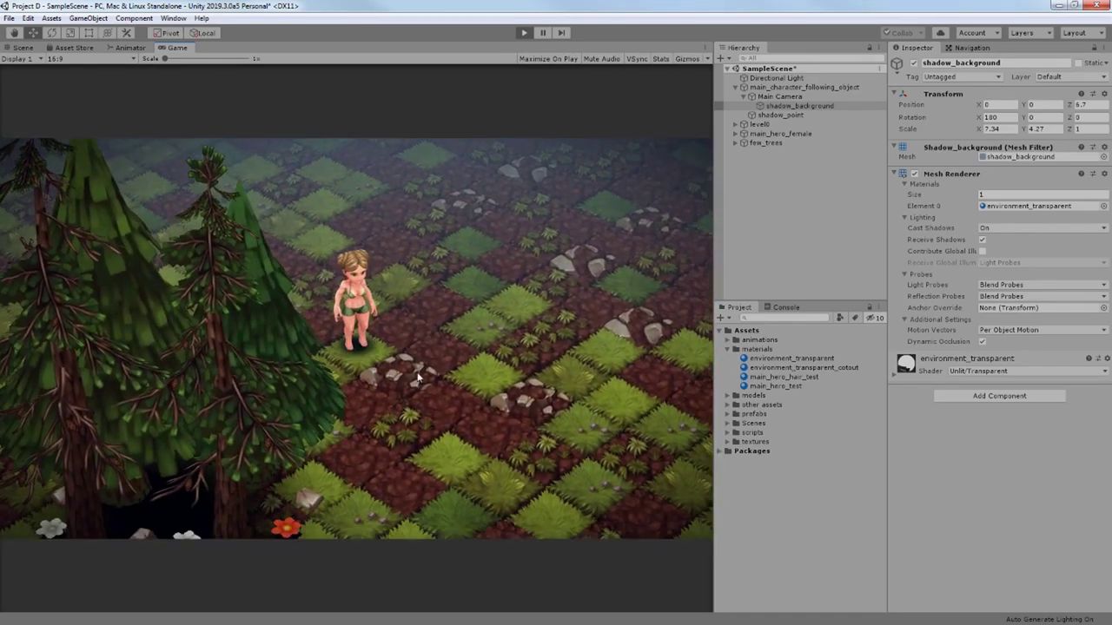